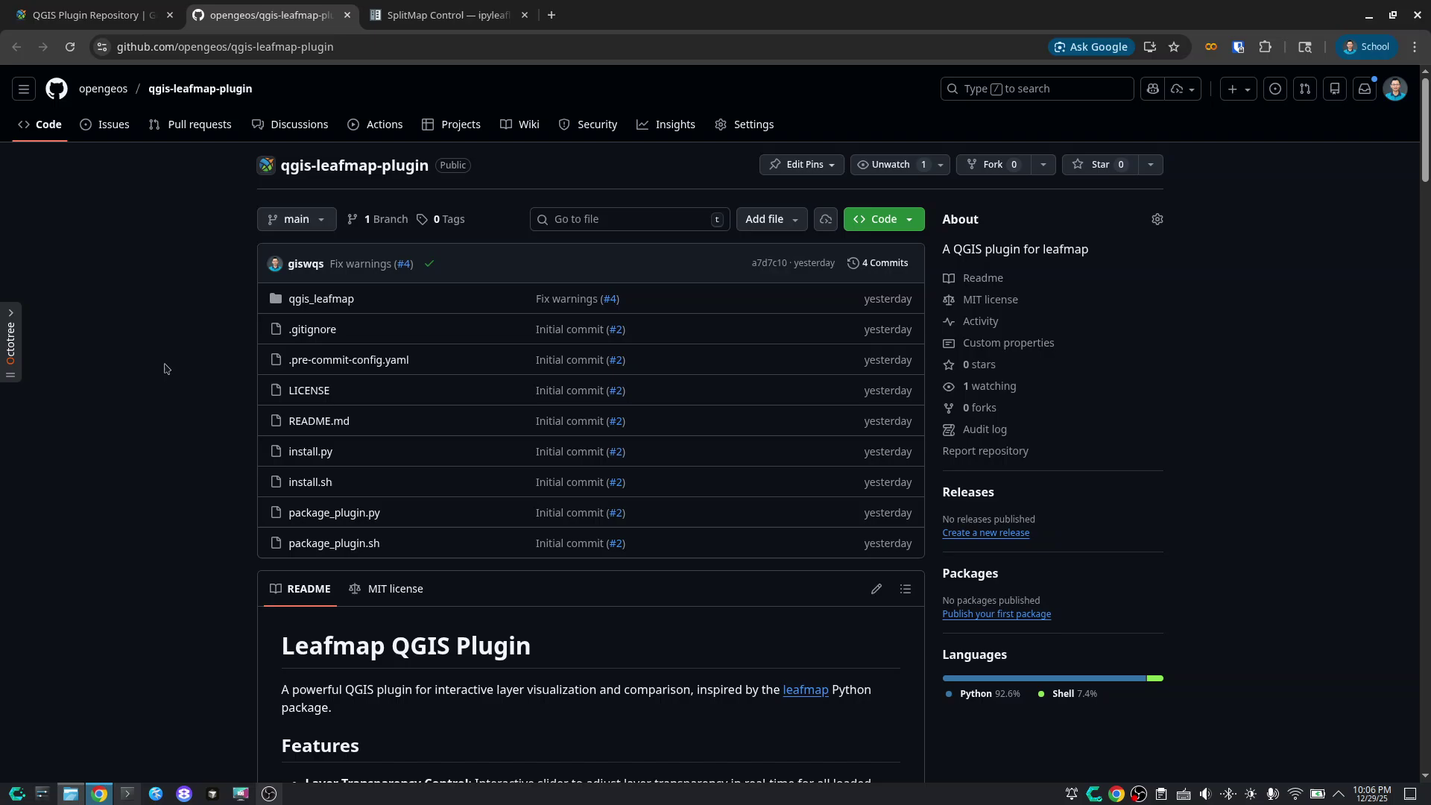
# Switch to the 'SplitMap Control — ipyleaflet' documentation tab with Ctrl+Tab
pyautogui.hotkey('ctrl', 'Tab')
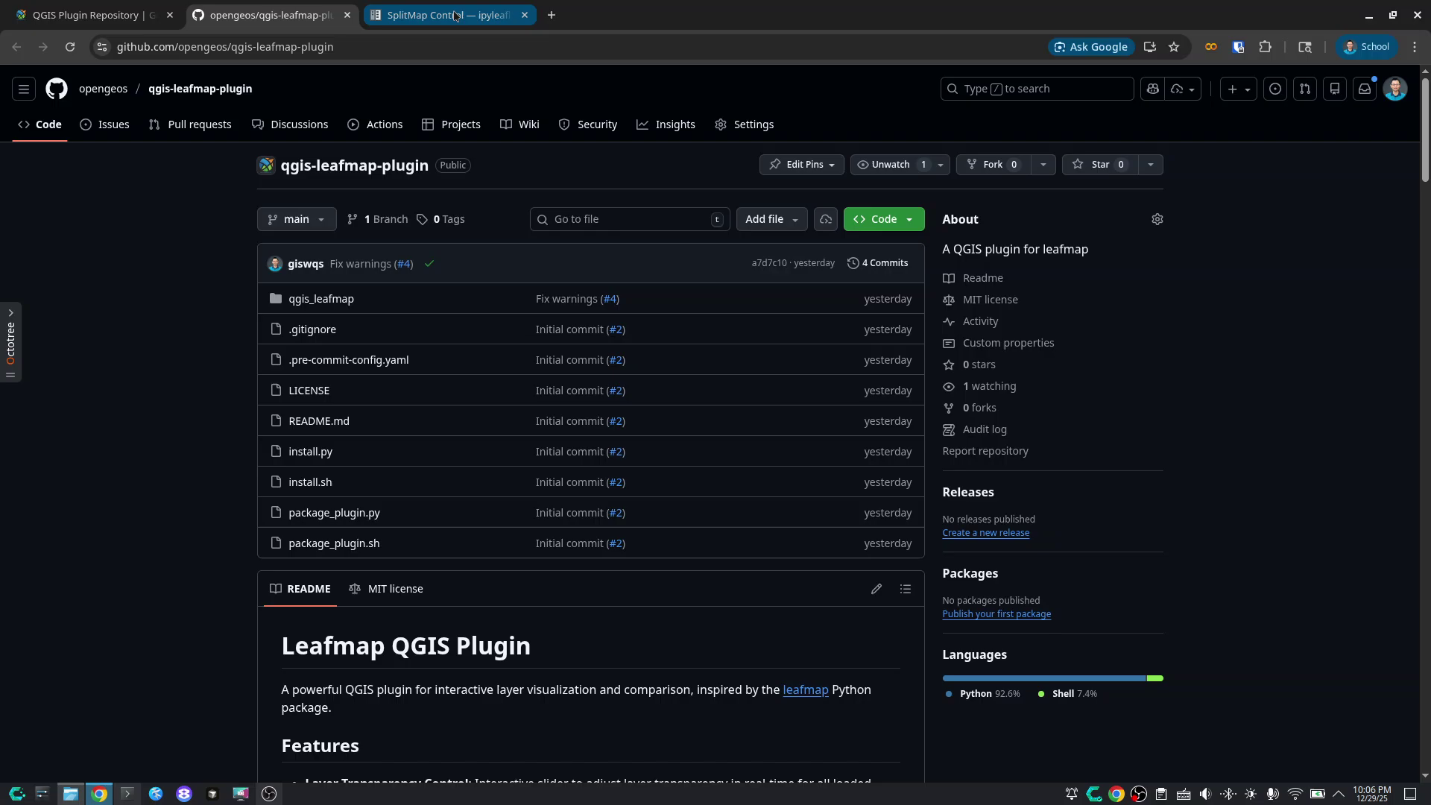
# Drag the SplitMap example's divider to compare the false-color and true-color satellite layers
pyautogui.moveTo(746, 609)
pyautogui.mouseDown()
pyautogui.moveTo(551, 609)
pyautogui.moveTo(868, 610)
pyautogui.moveTo(680, 610)
pyautogui.moveTo(764, 610)
pyautogui.mouseUp()
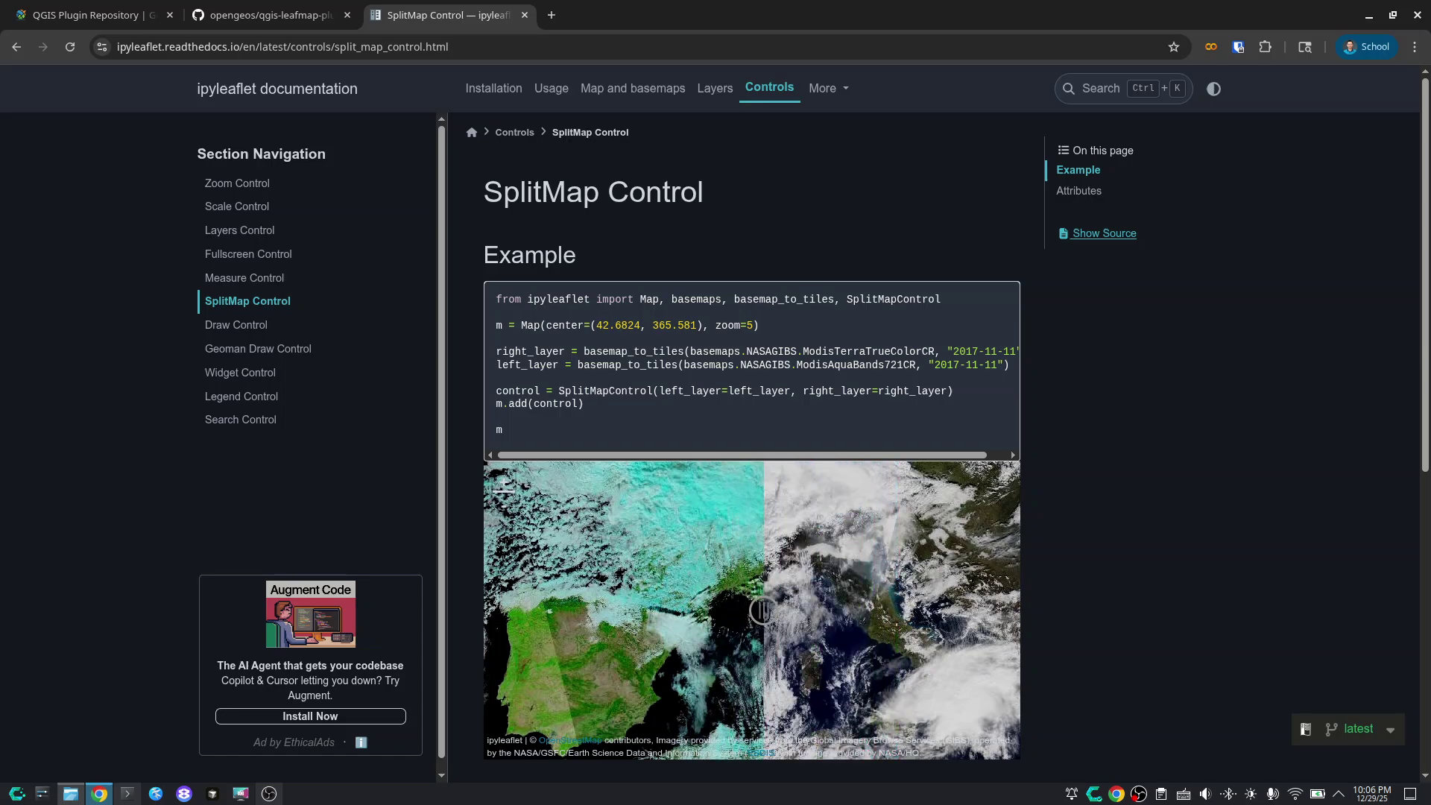
pyautogui.scroll(-2, 1177, 563)
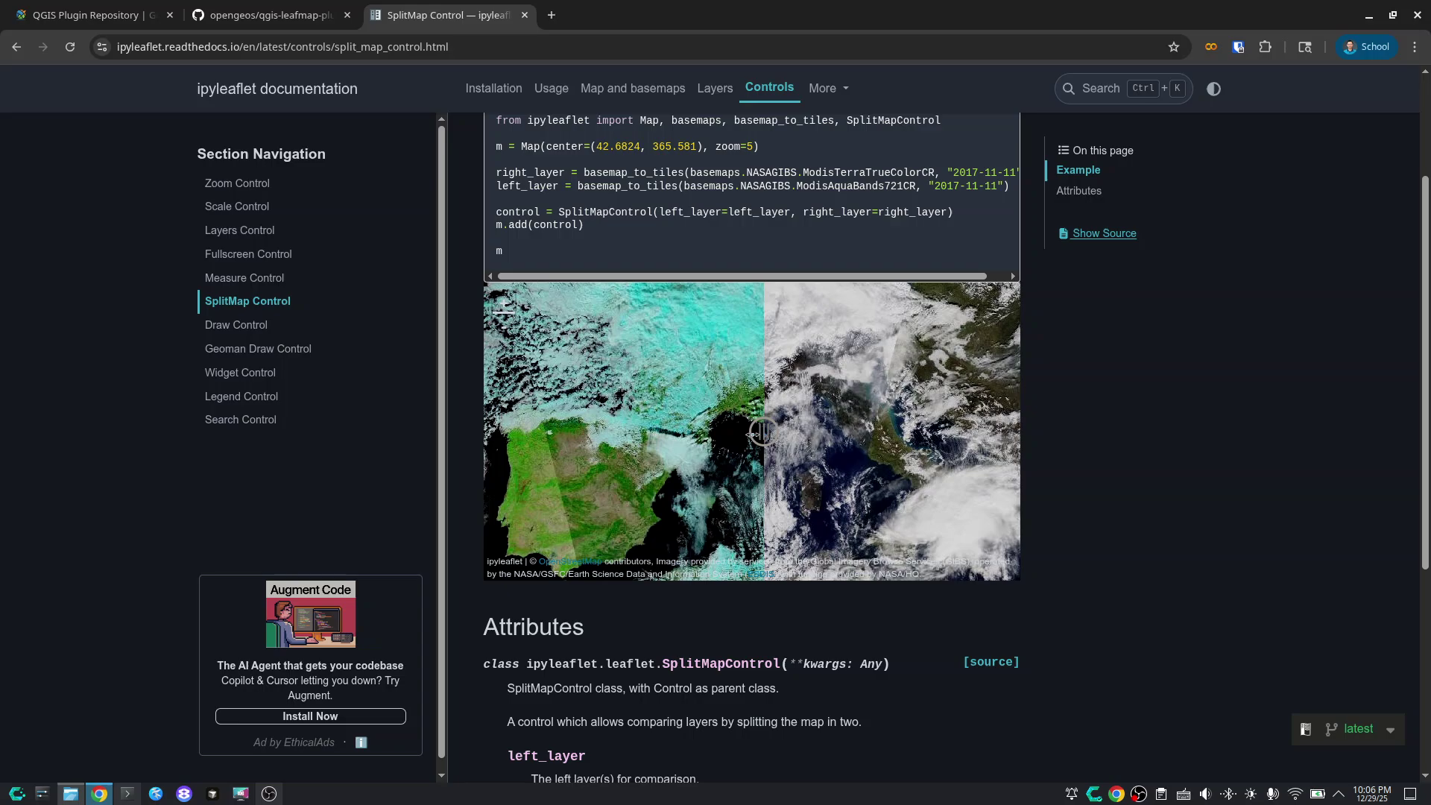
pyautogui.moveTo(763, 432)
pyautogui.mouseDown()
pyautogui.moveTo(611, 432)
pyautogui.moveTo(779, 431)
pyautogui.mouseUp()
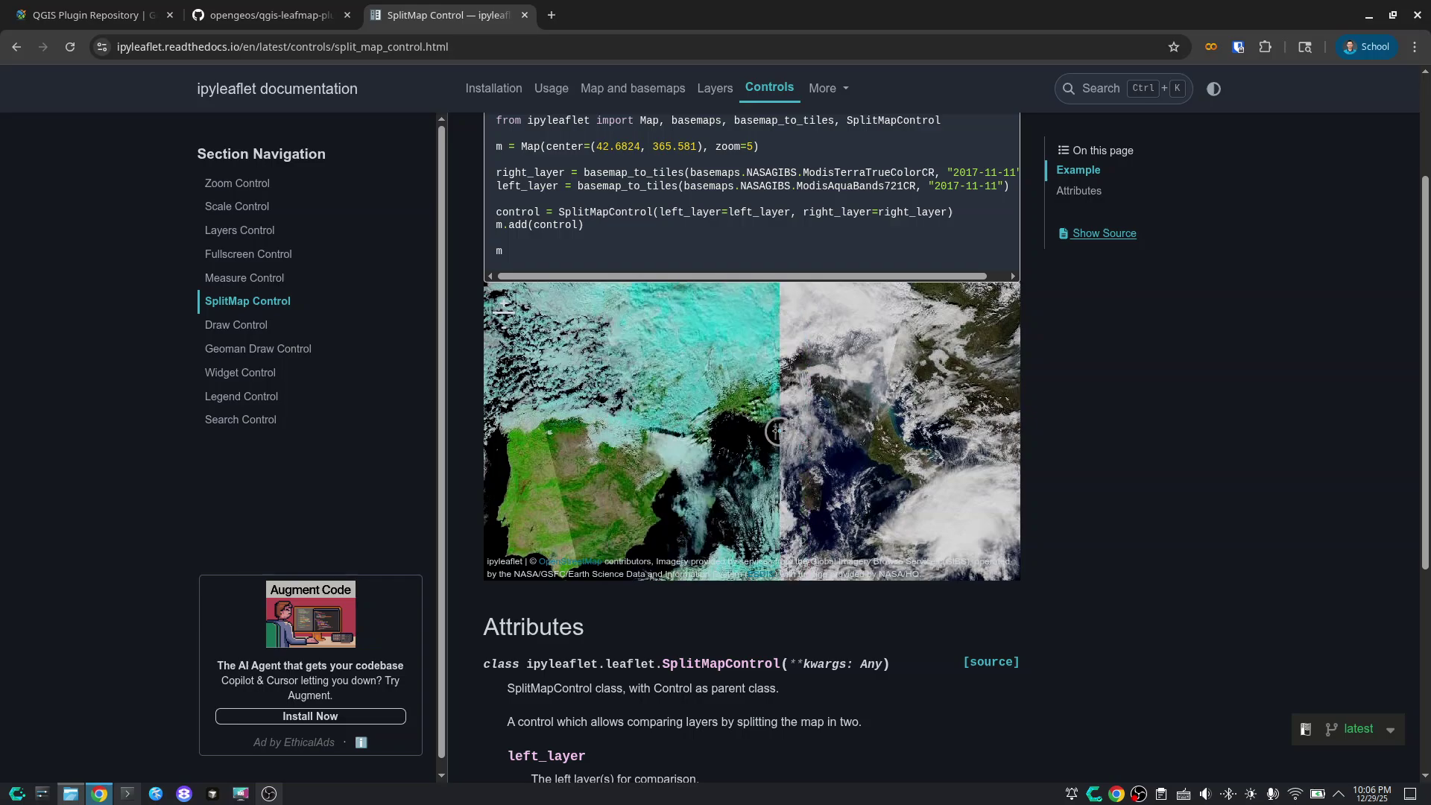
# Go back to the opengeos/qgis-leafmap-plugin tab and scroll through its README features, screenshots and structure
pyautogui.click(89, 16)
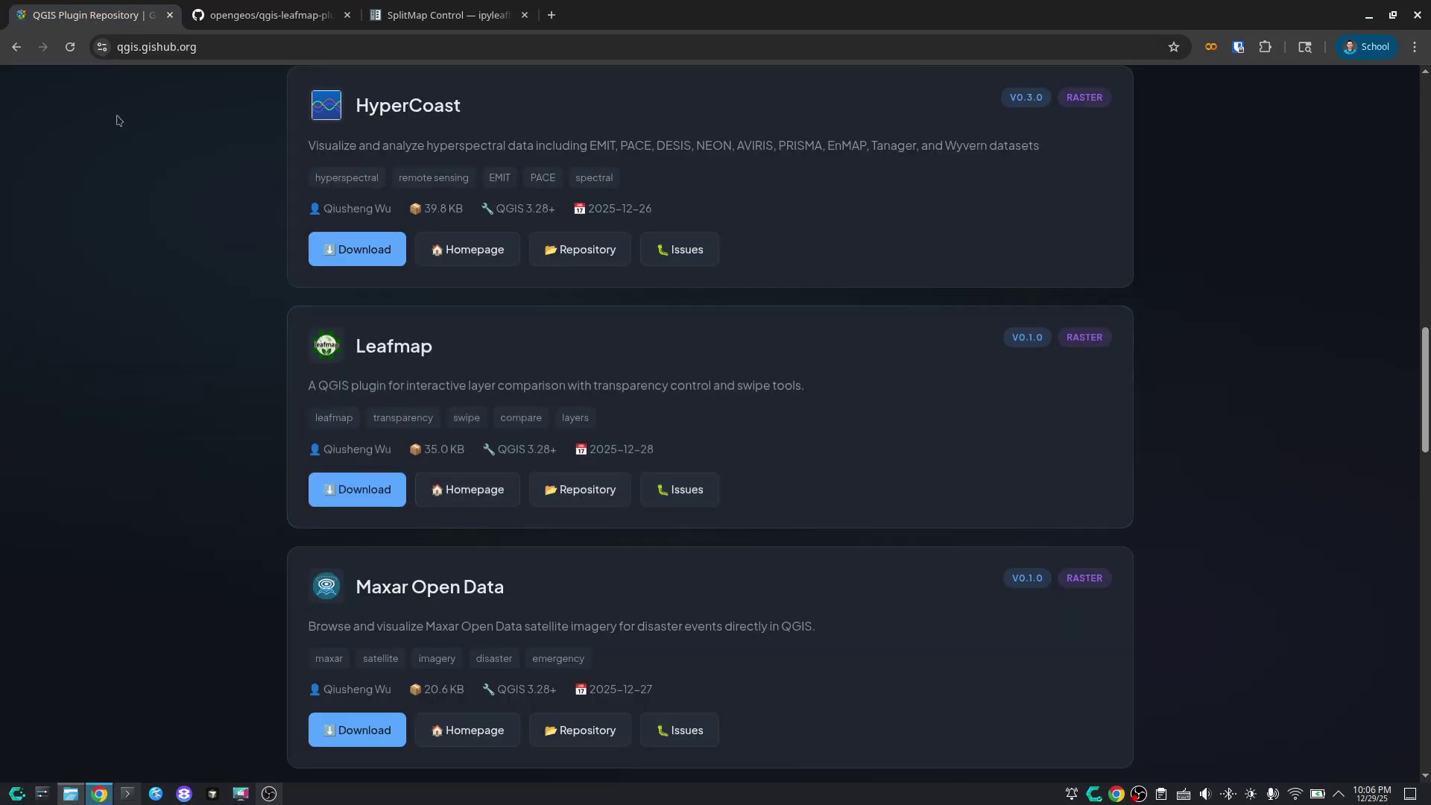
pyautogui.click(263, 16)
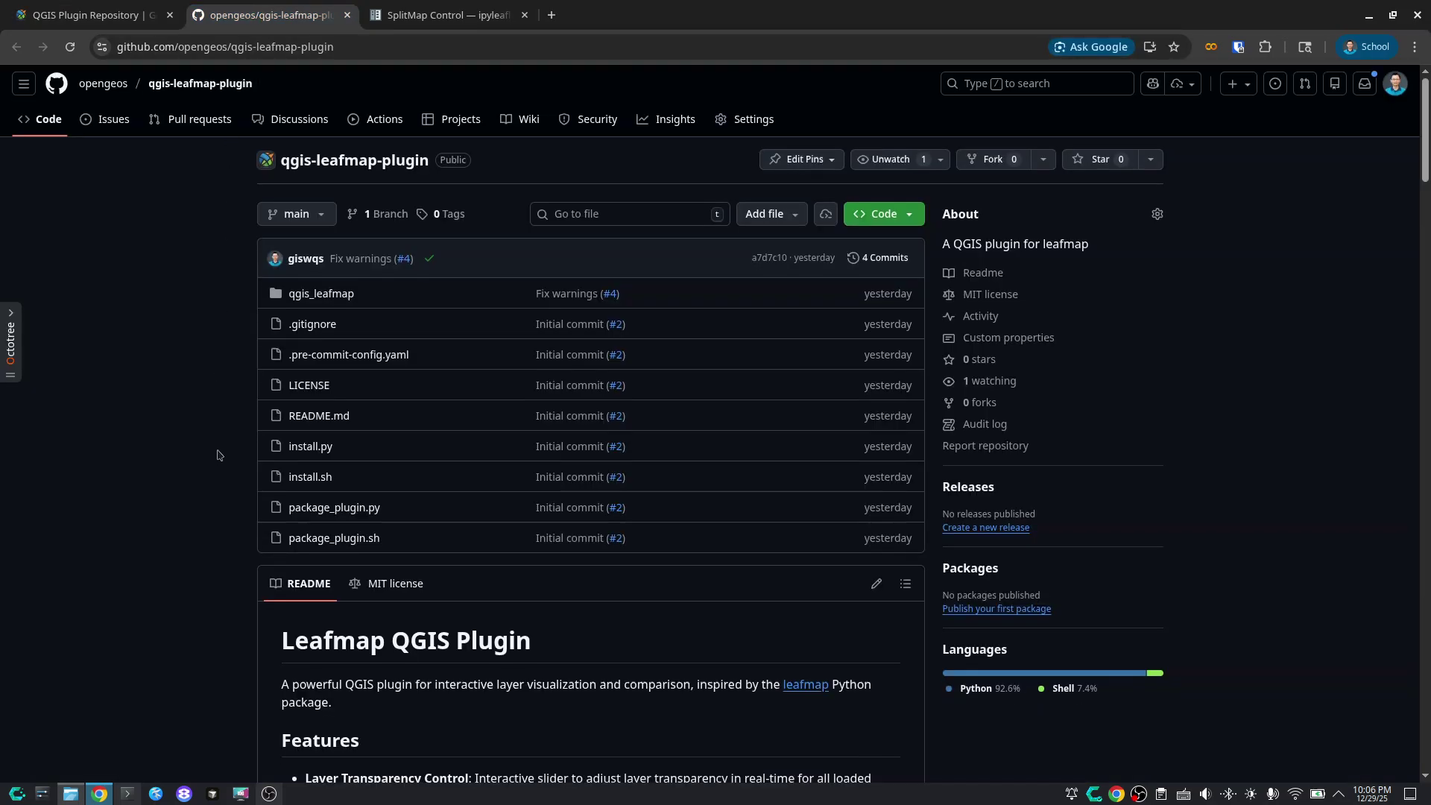
pyautogui.scroll(-5, 217, 457)
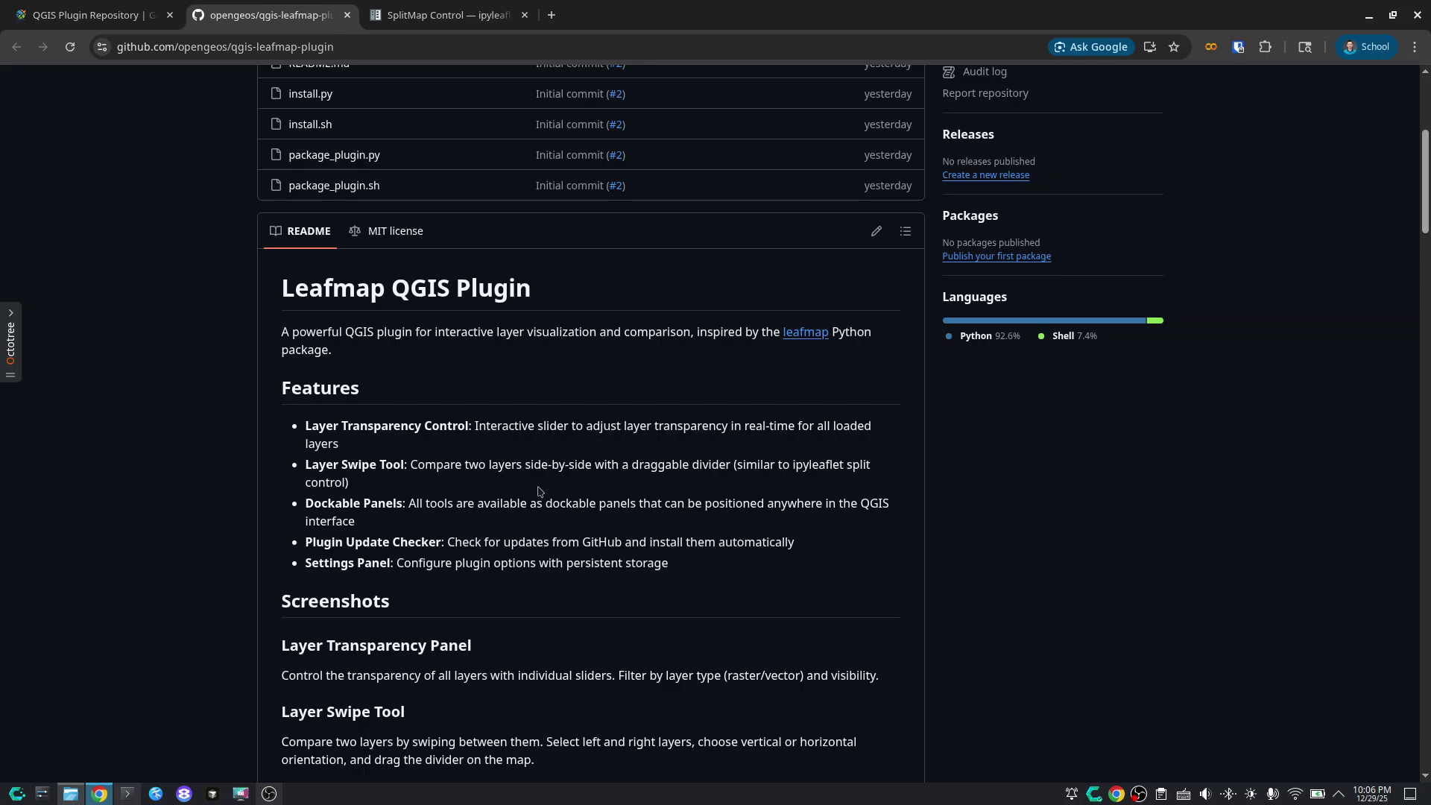
pyautogui.scroll(-3, 448, 498)
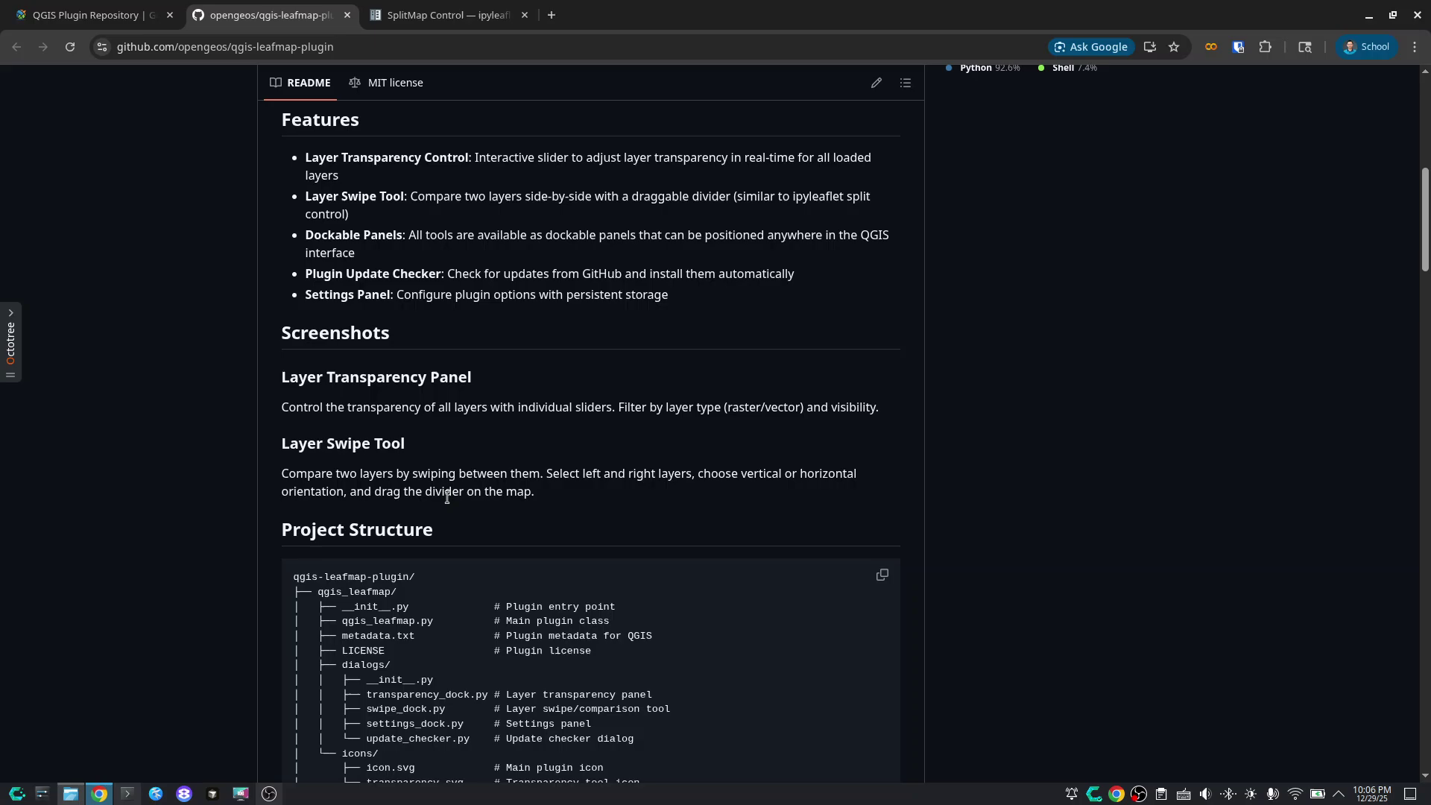
pyautogui.scroll(-4, 447, 493)
pyautogui.scroll(12, 448, 494)
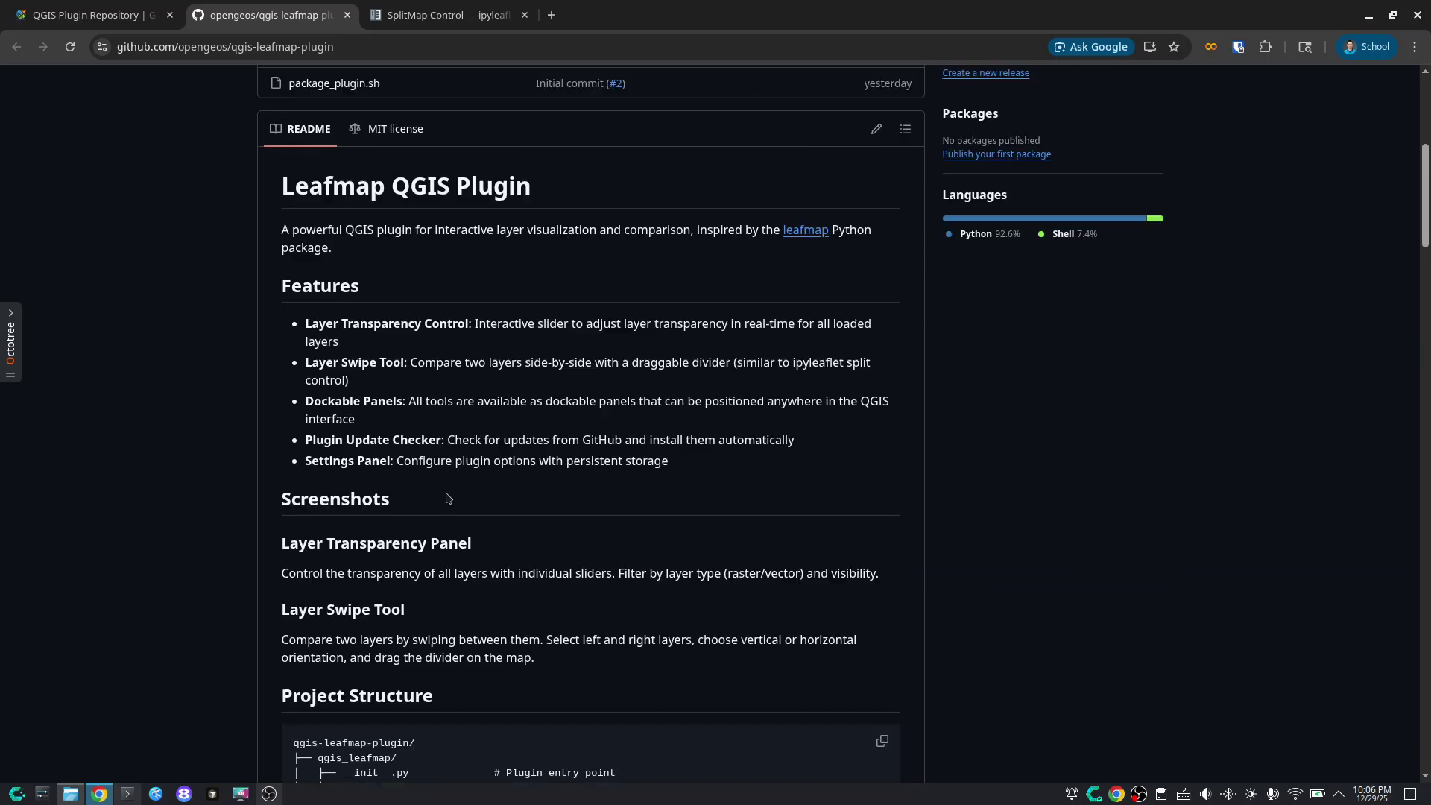
# Open a terminal in Dolphin's Downloads folder
pyautogui.click(70, 796)
pyautogui.rightClick(541, 328)
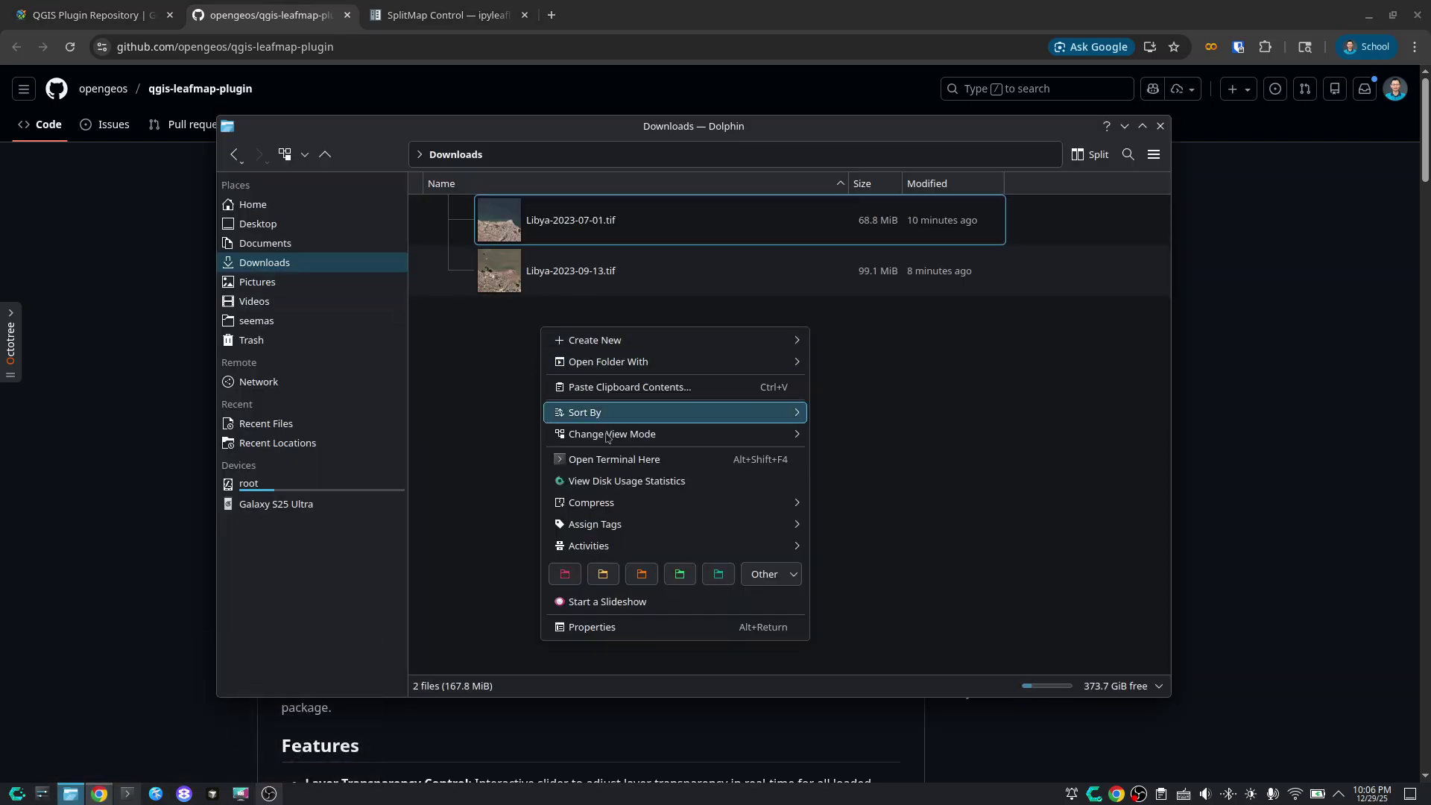
pyautogui.click(641, 459)
# Activate the geo environment and launch QGIS with conda run qgis
pyautogui.write('geo')
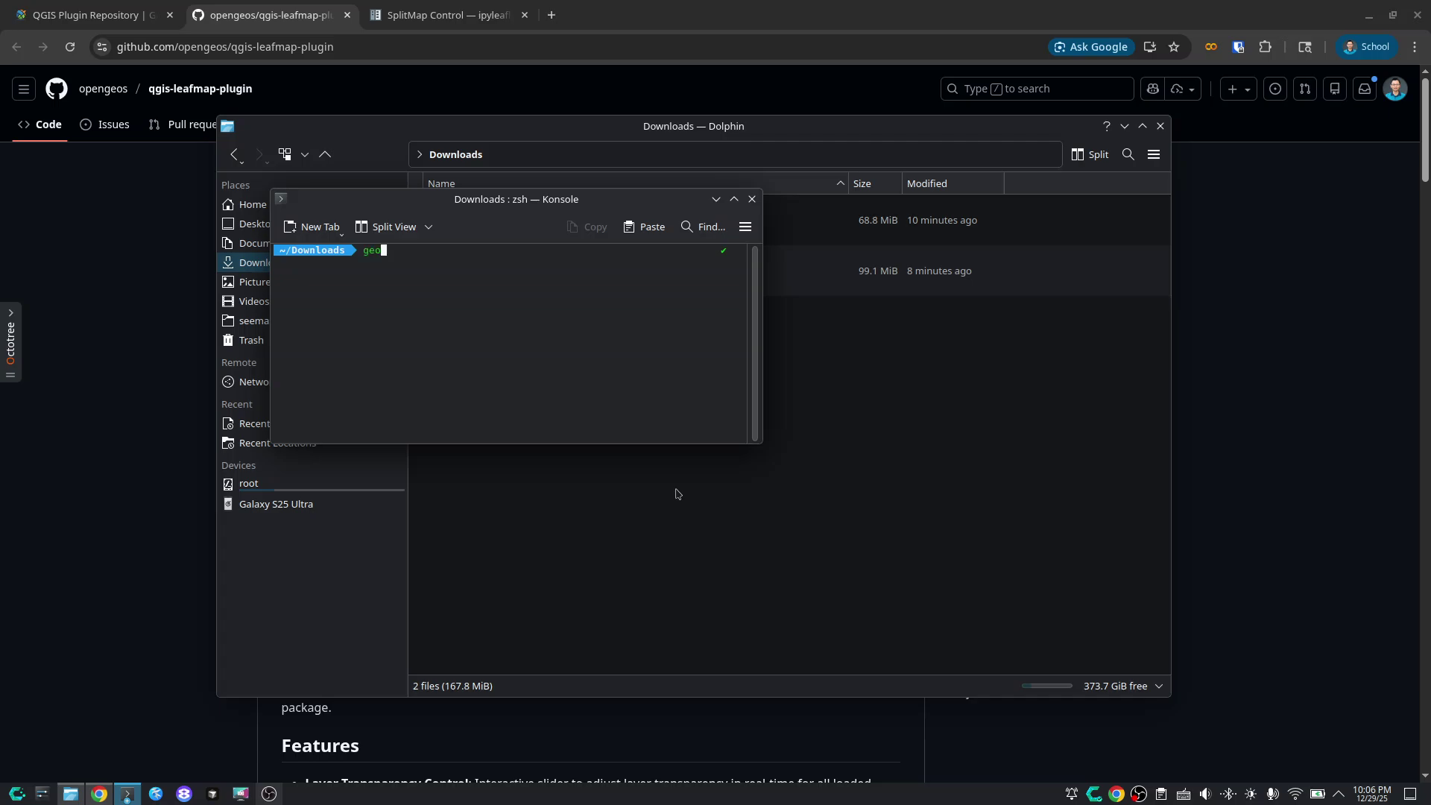
pyautogui.press('Return')
pyautogui.write('conda')
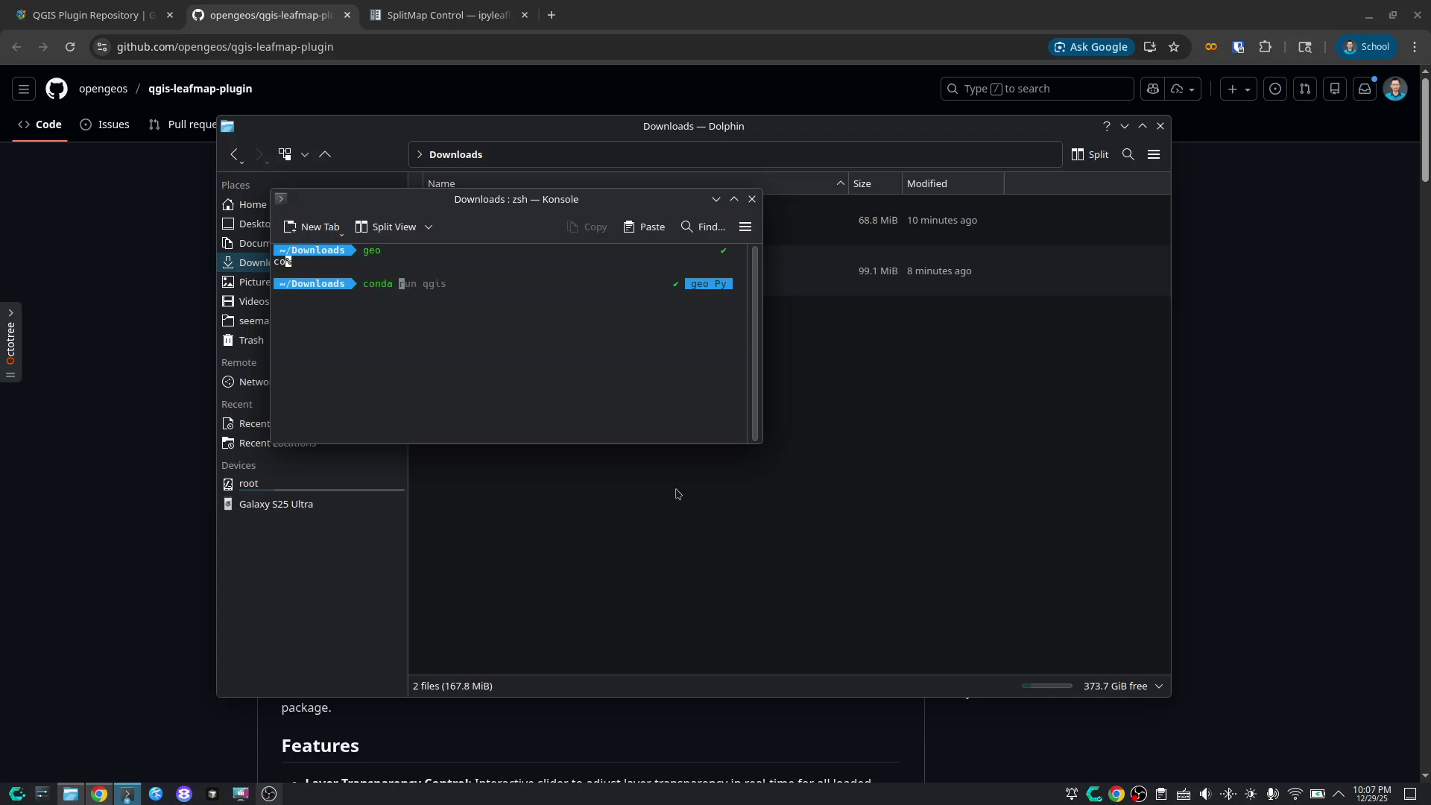
pyautogui.press('Right')
pyautogui.press('Return')
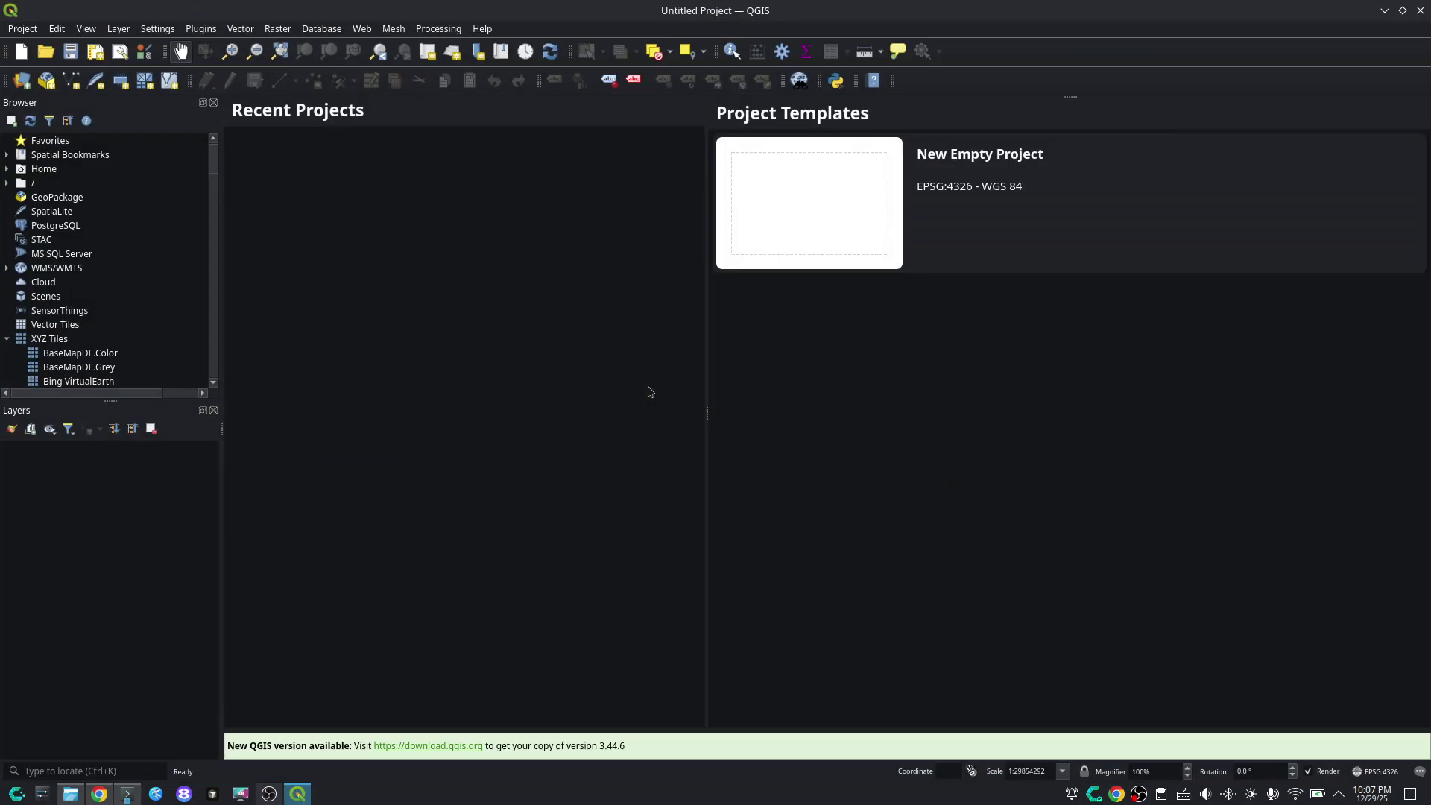
# Start a new empty project, enlarge the Browser panel, and show the Plugins manager's Settings page
pyautogui.doubleClick(777, 232)
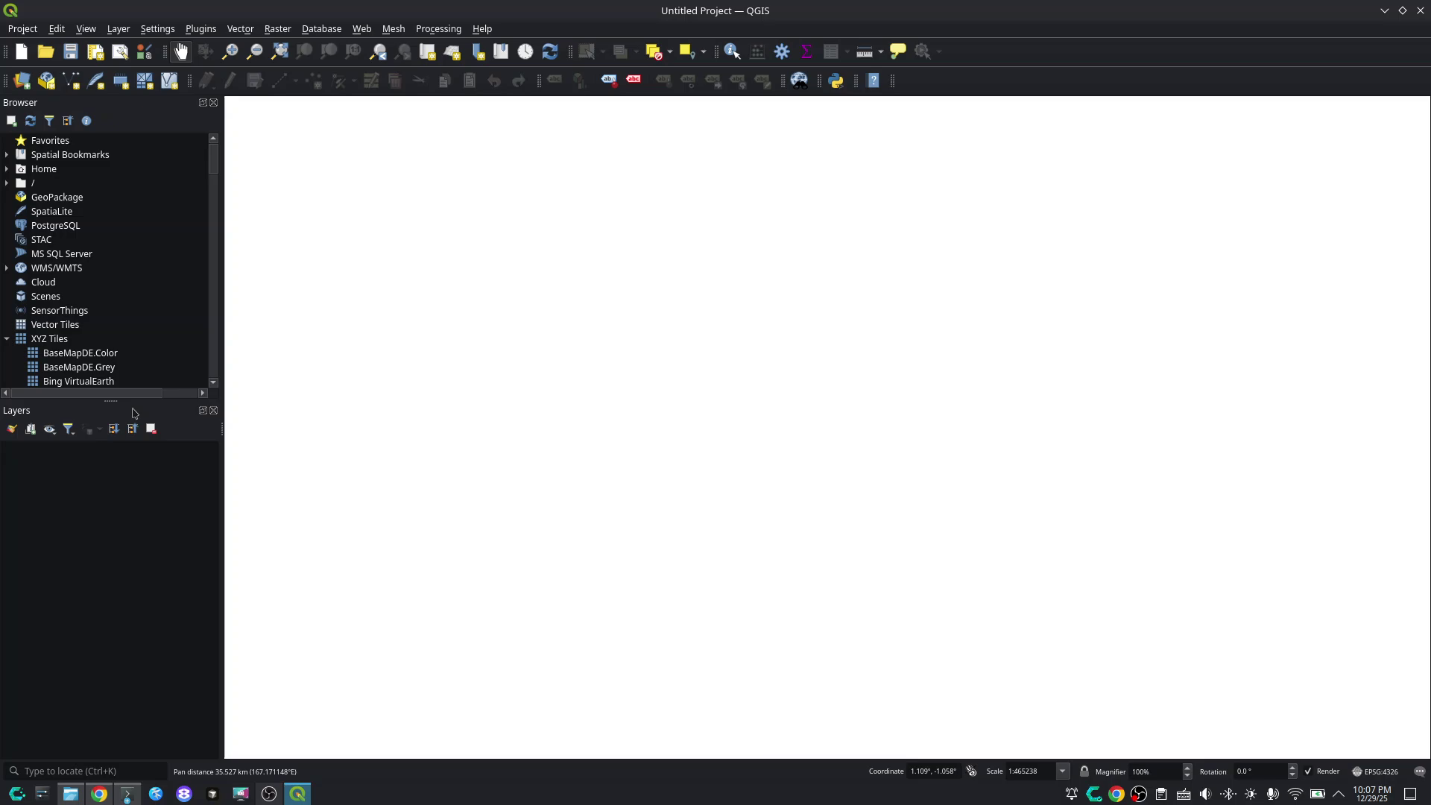
pyautogui.moveTo(117, 399); pyautogui.dragTo(117, 477)
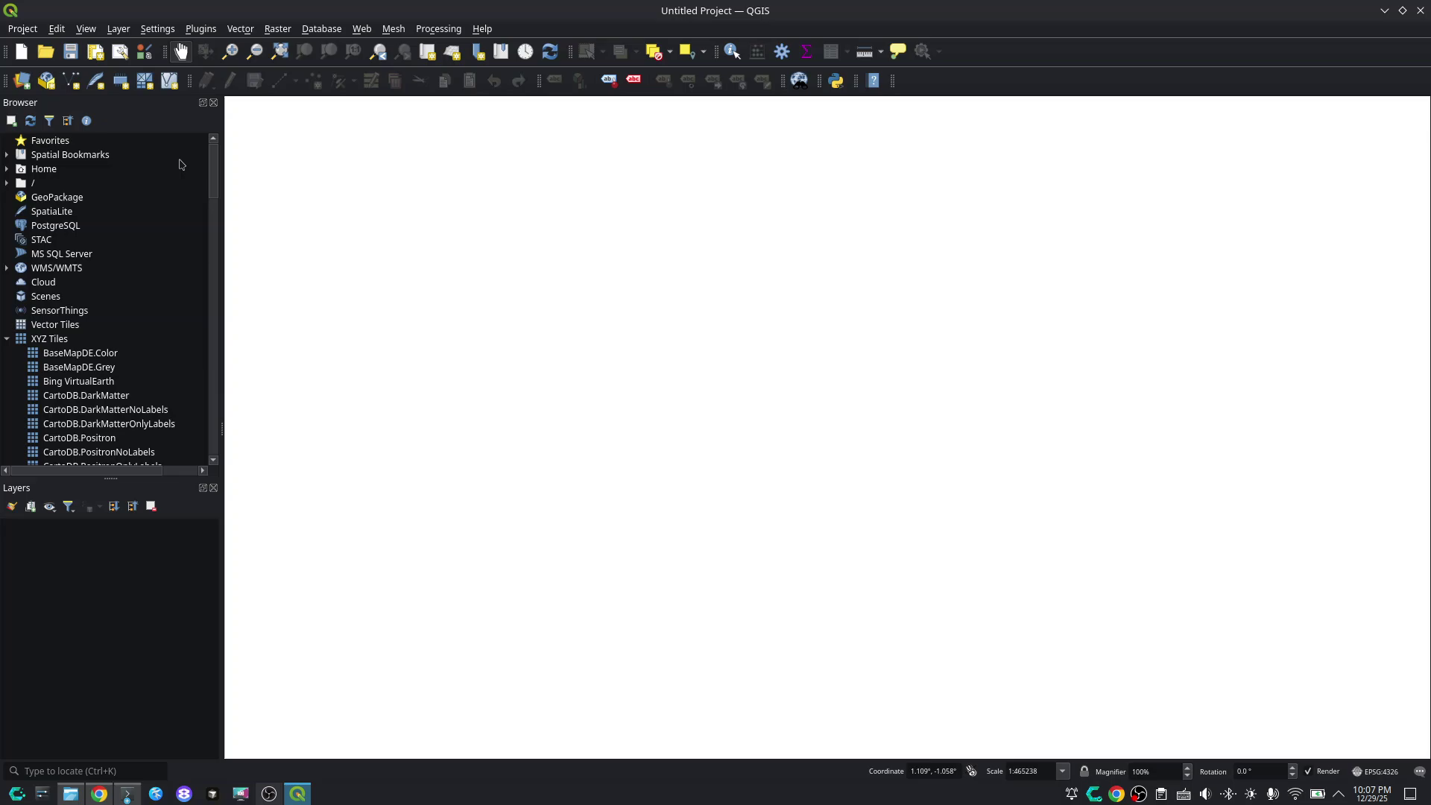
pyautogui.click(202, 31)
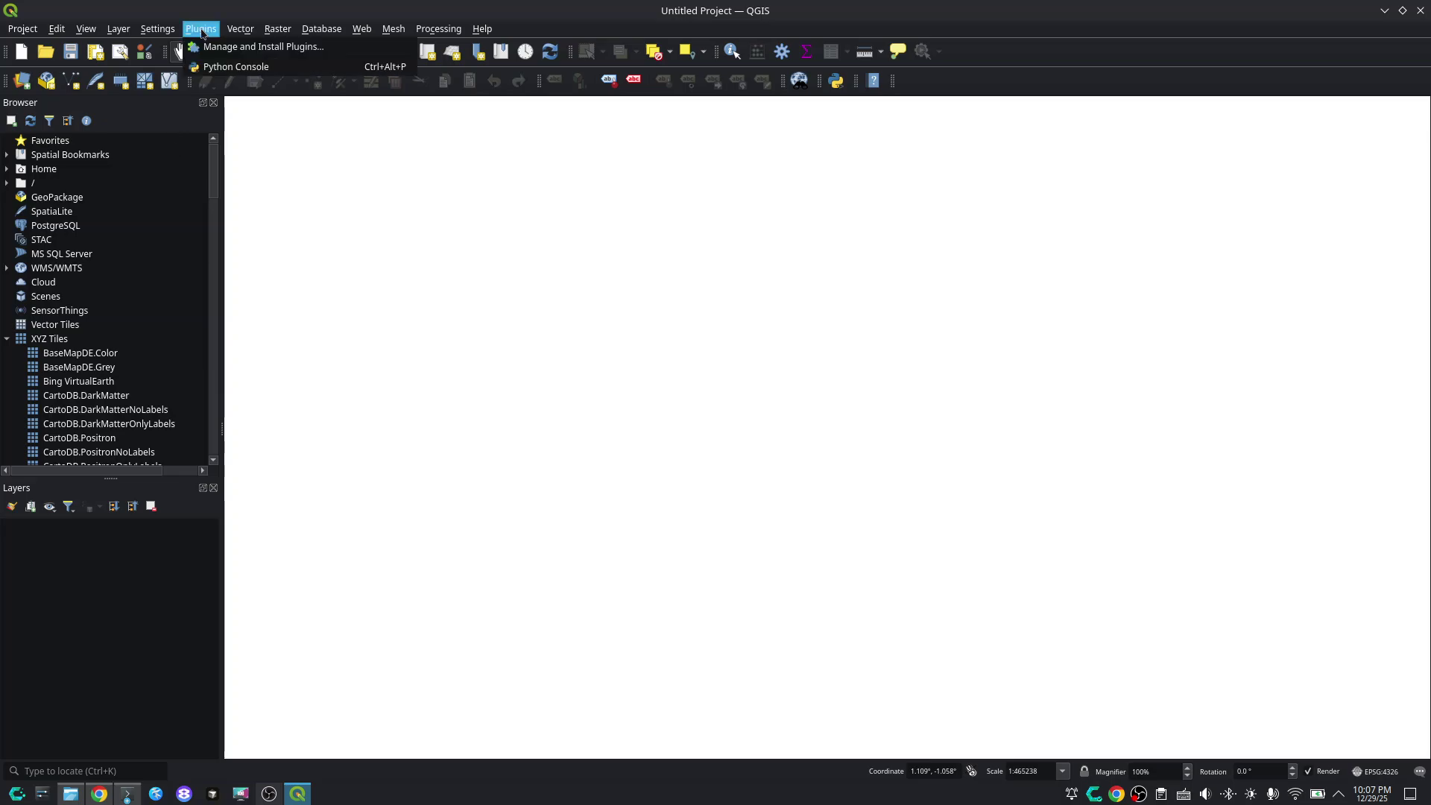
pyautogui.click(261, 47)
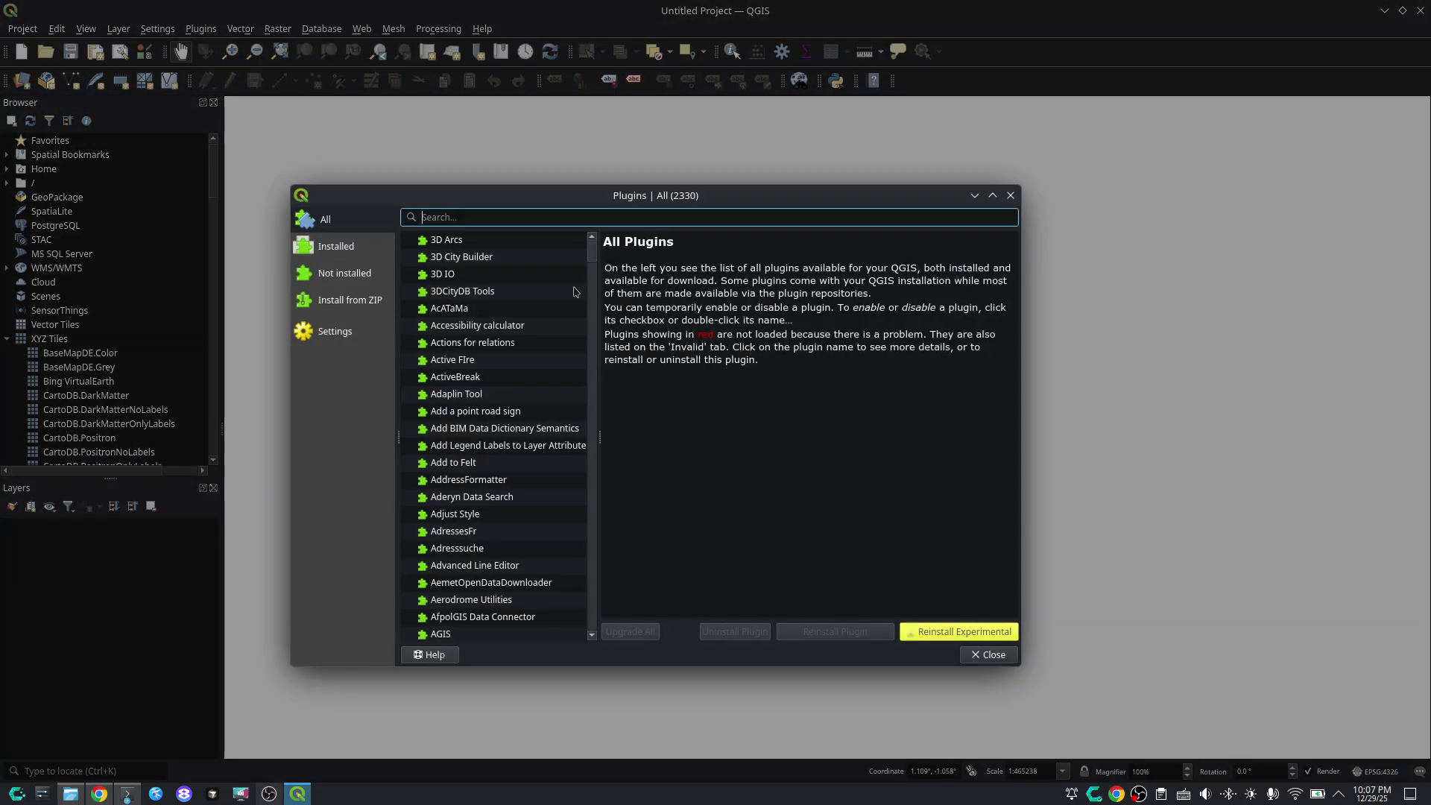
pyautogui.click(376, 328)
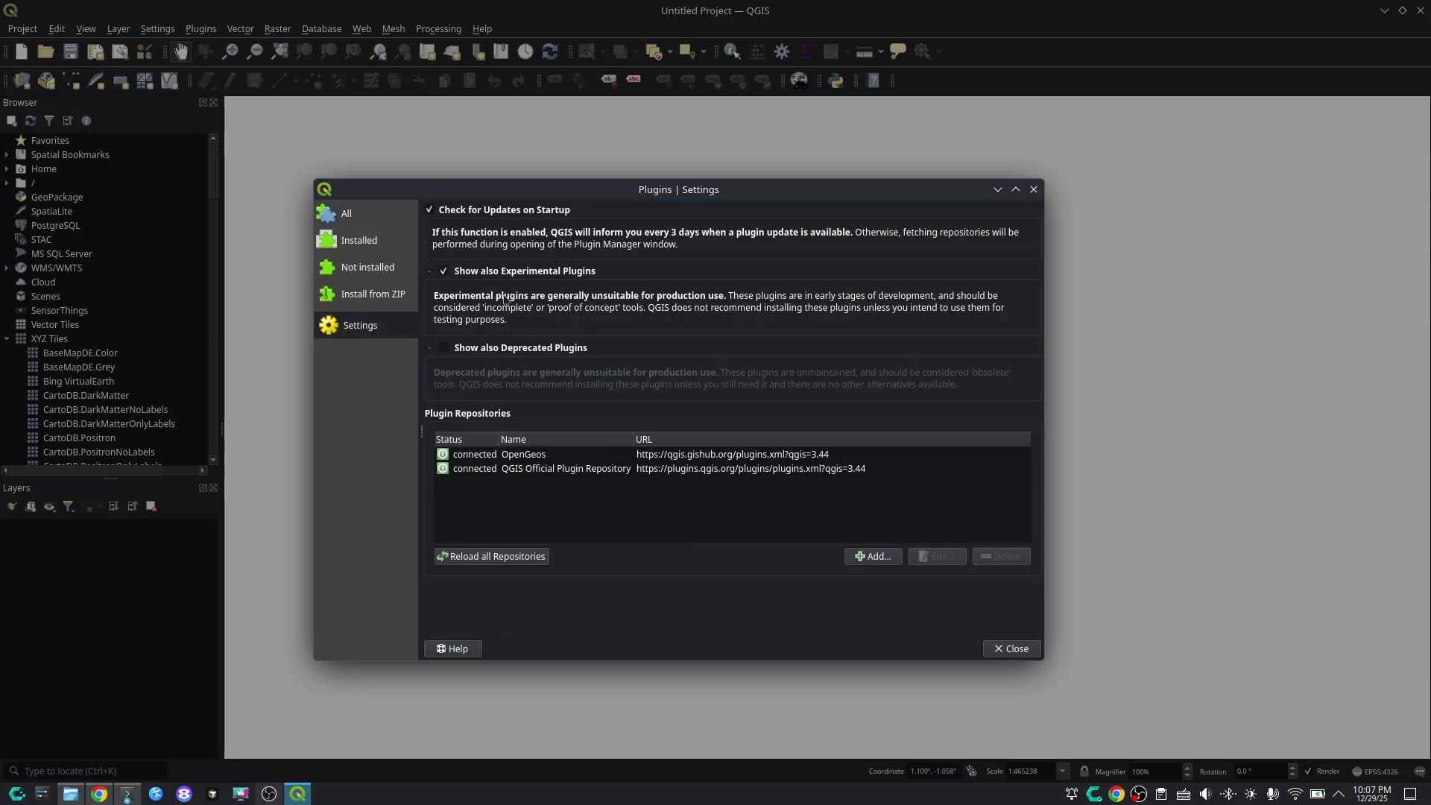
# Scroll the GitHub README to Installation Option A and highlight the repository URL
pyautogui.click(99, 794)
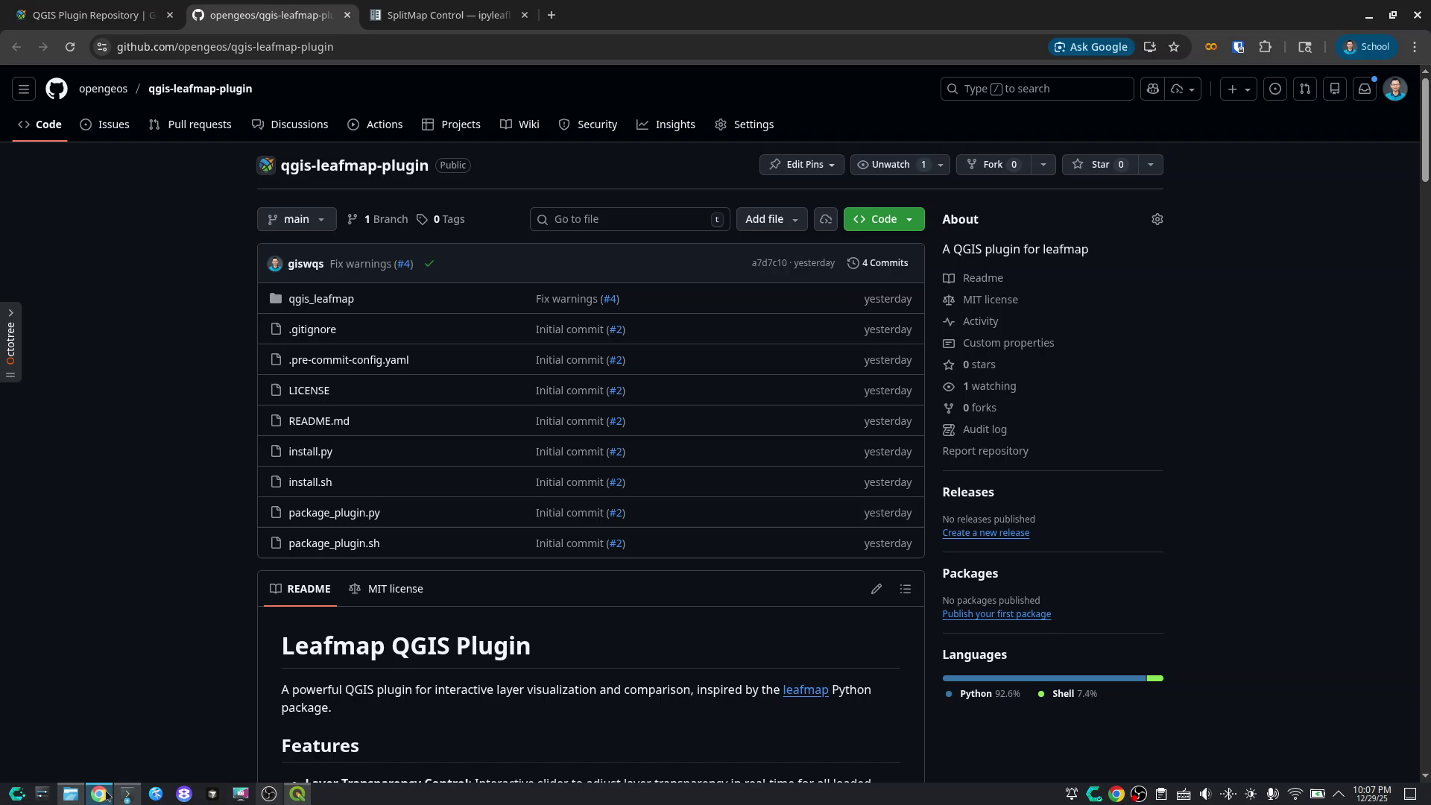
pyautogui.scroll(-20, 138, 360)
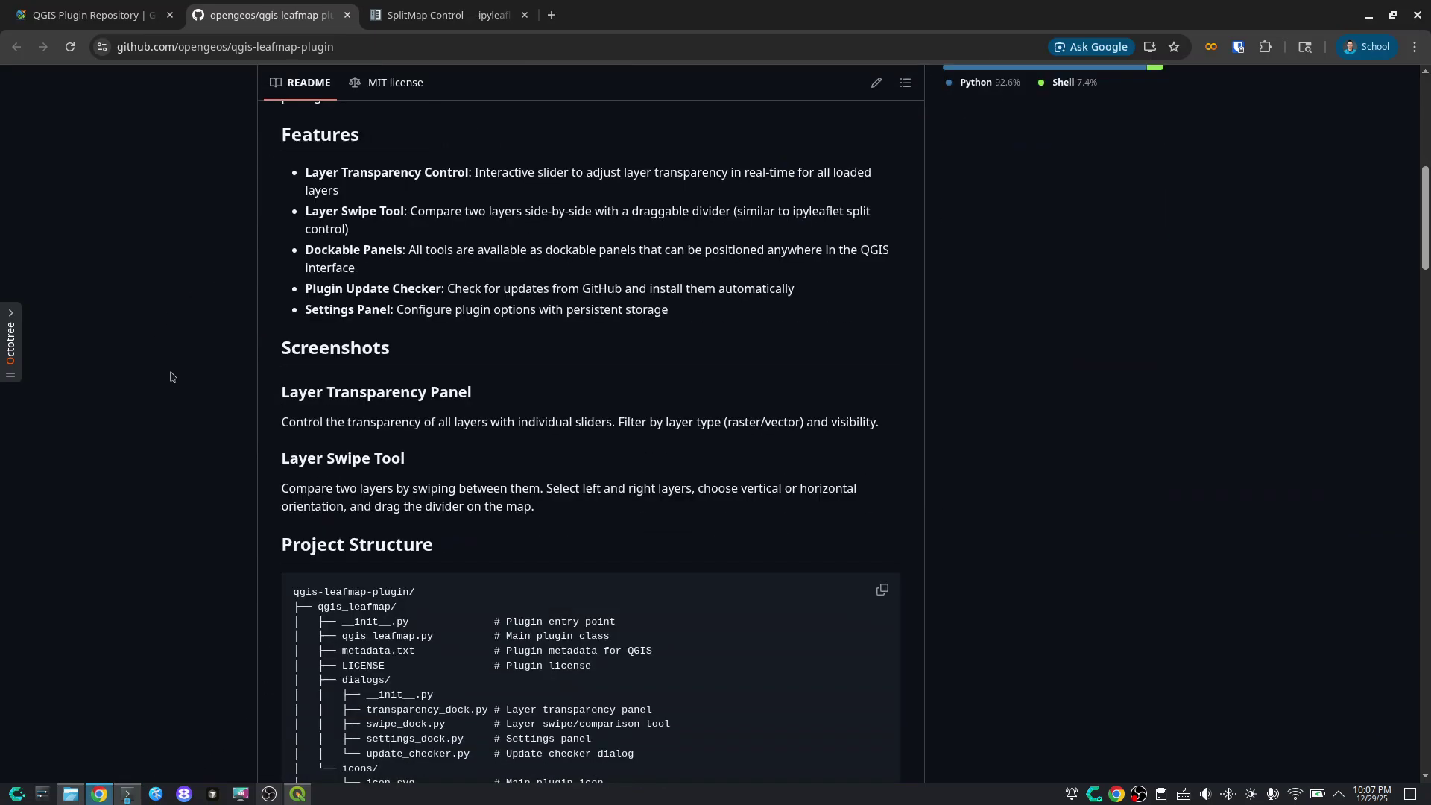
pyautogui.scroll(-5, 175, 370)
pyautogui.scroll(4, 476, 490)
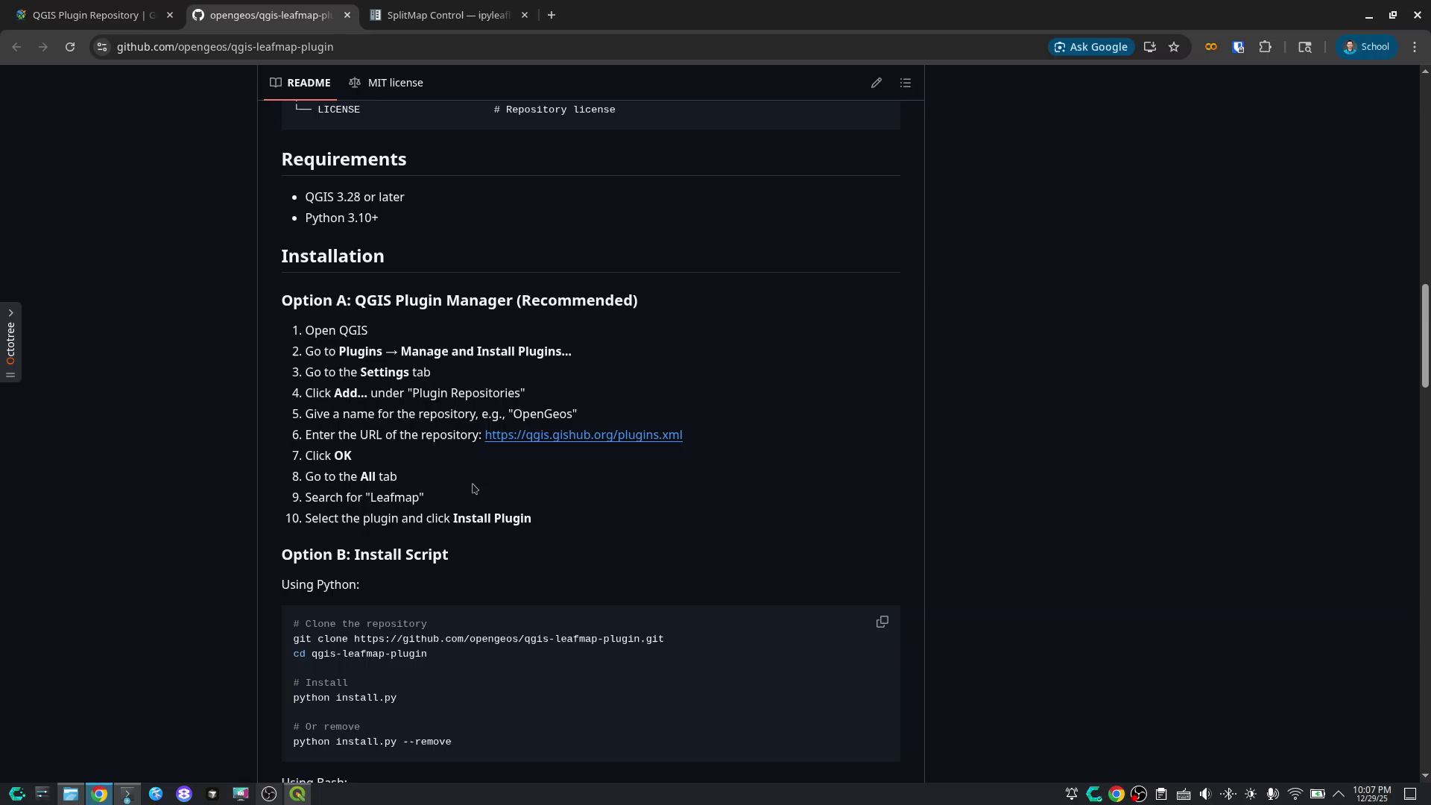
pyautogui.moveTo(579, 522); pyautogui.dragTo(287, 319)
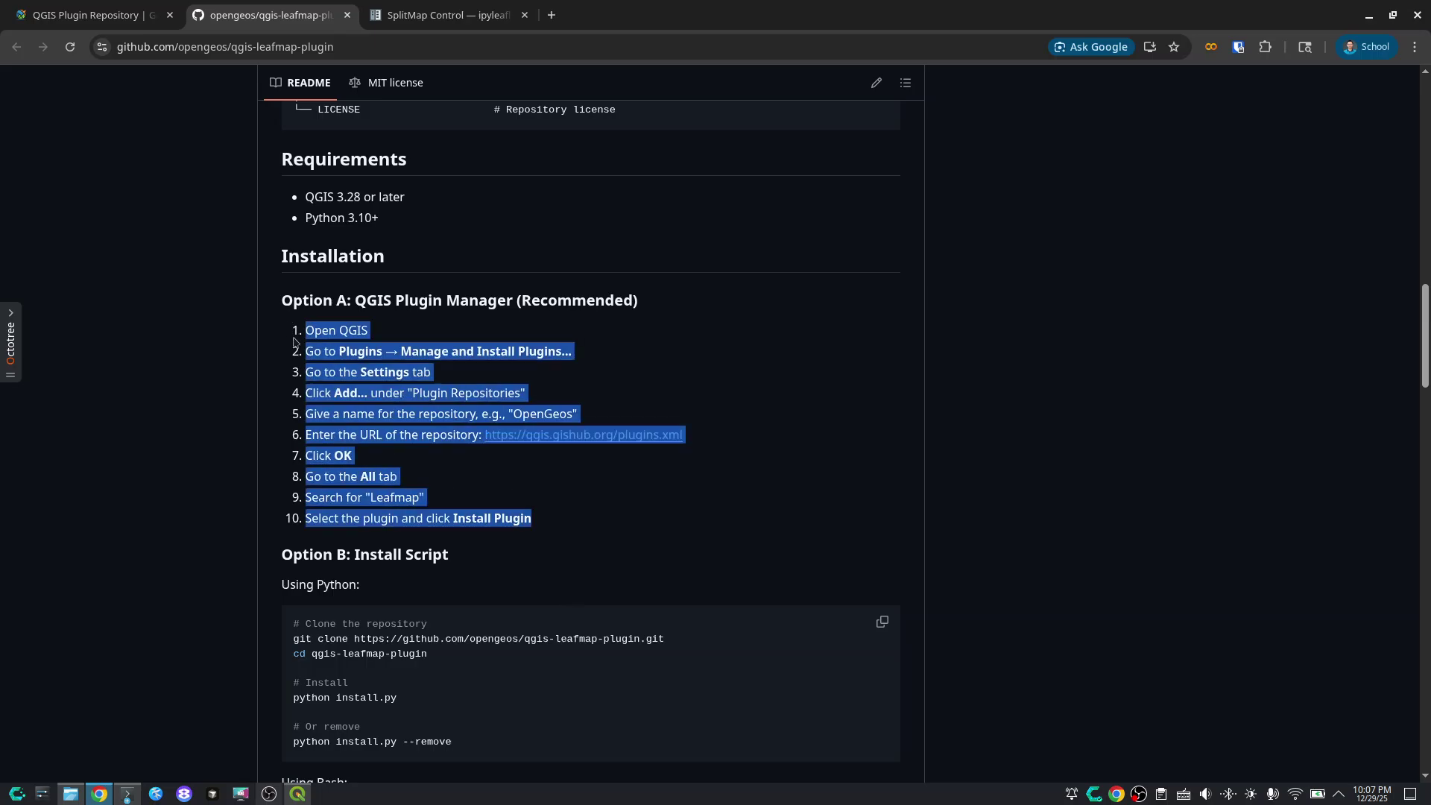
pyautogui.click(435, 433)
pyautogui.moveTo(715, 445); pyautogui.dragTo(488, 449)
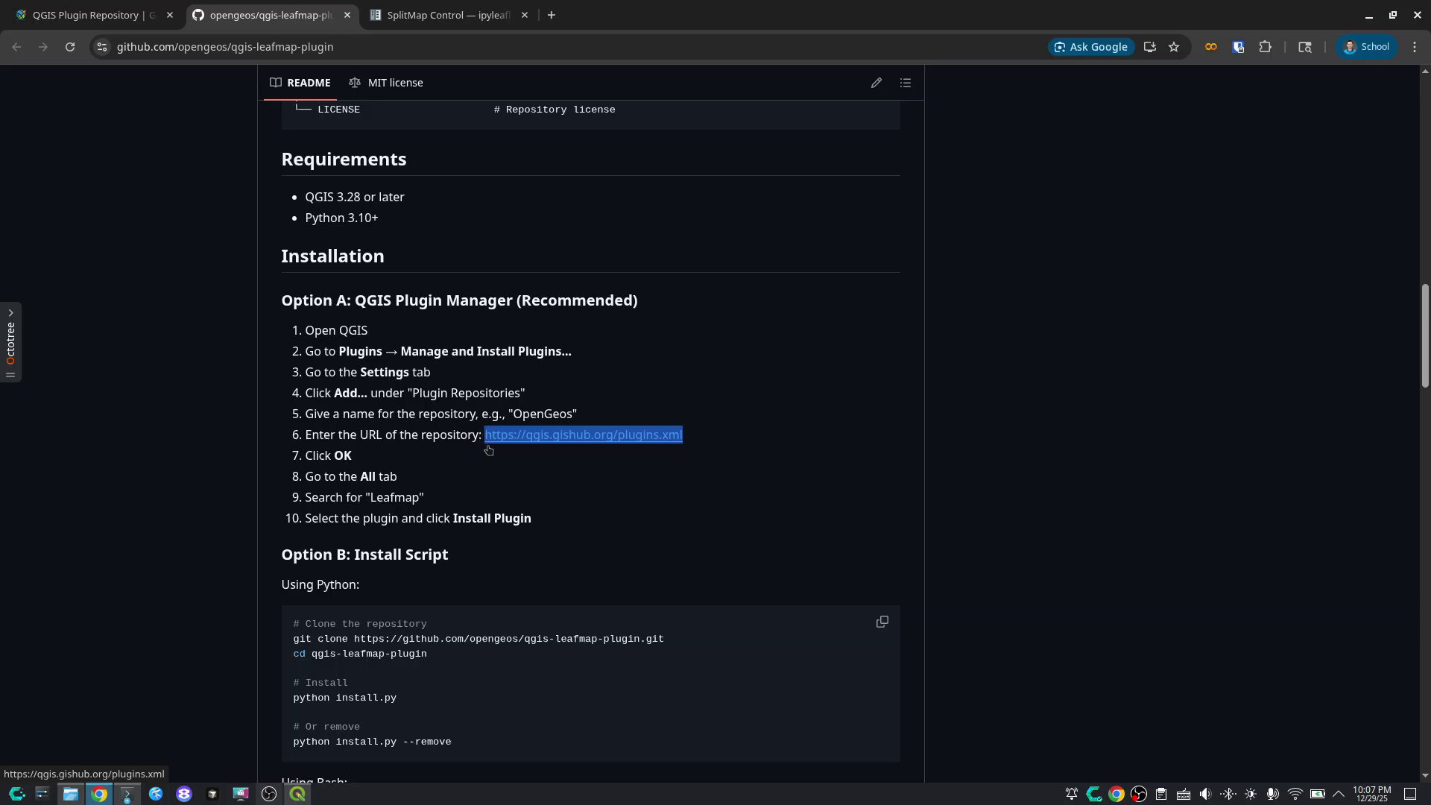
# Look over the QGIS Plugin Repository page
pyautogui.click(123, 18)
pyautogui.scroll(-15, 191, 294)
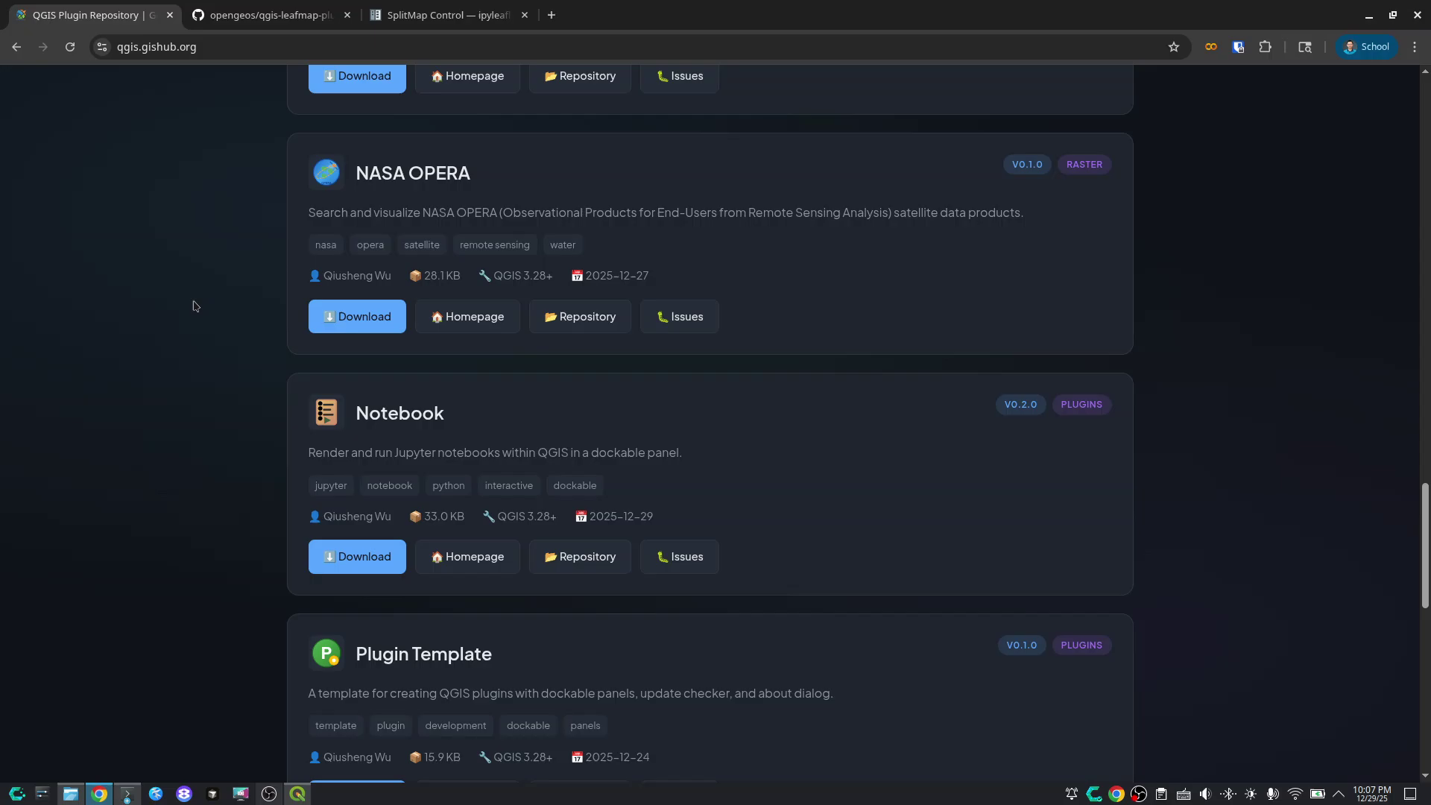
pyautogui.scroll(12, 188, 298)
pyautogui.scroll(9, 186, 298)
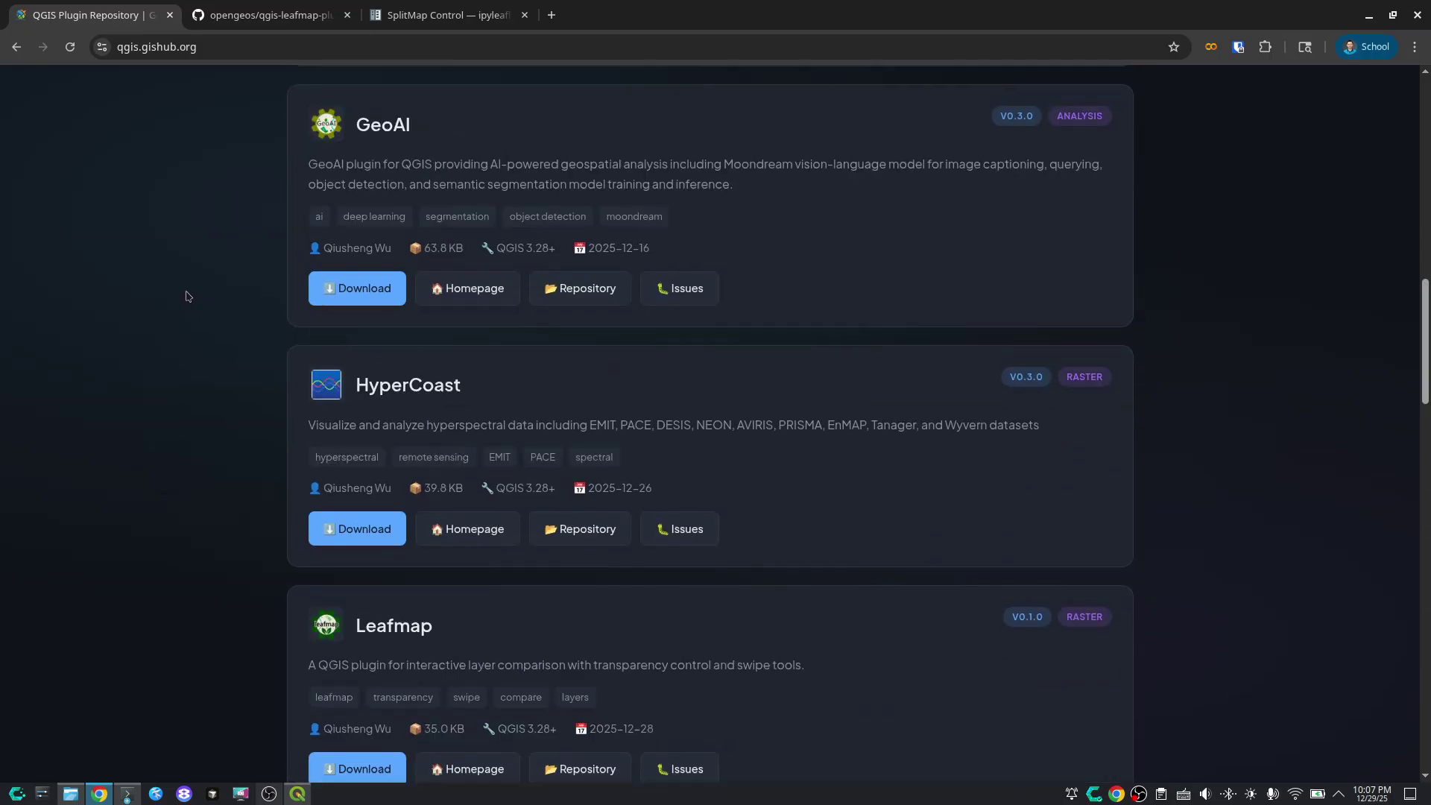
pyautogui.scroll(6, 186, 296)
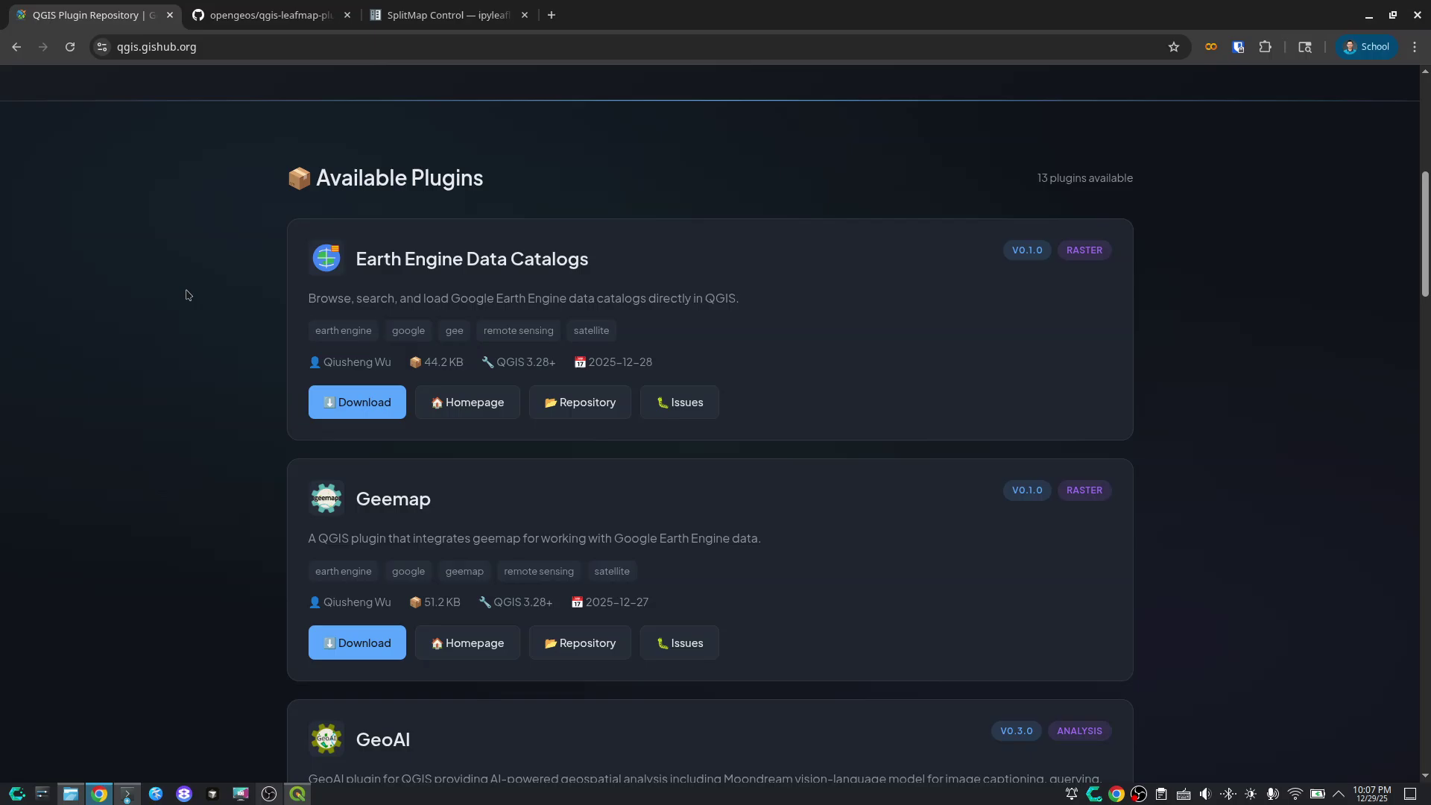
pyautogui.scroll(-12, 192, 298)
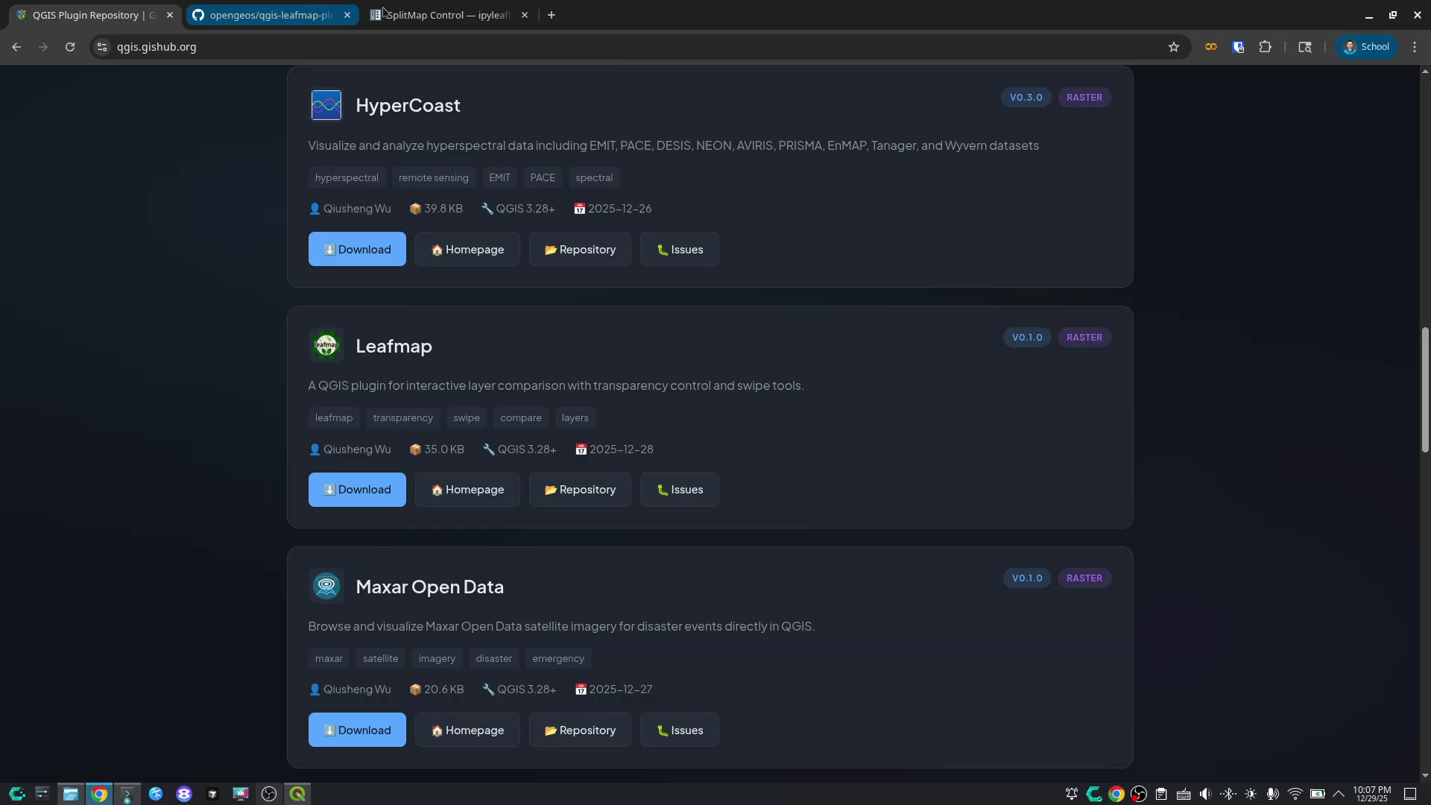
pyautogui.click(265, 15)
pyautogui.click(420, 440)
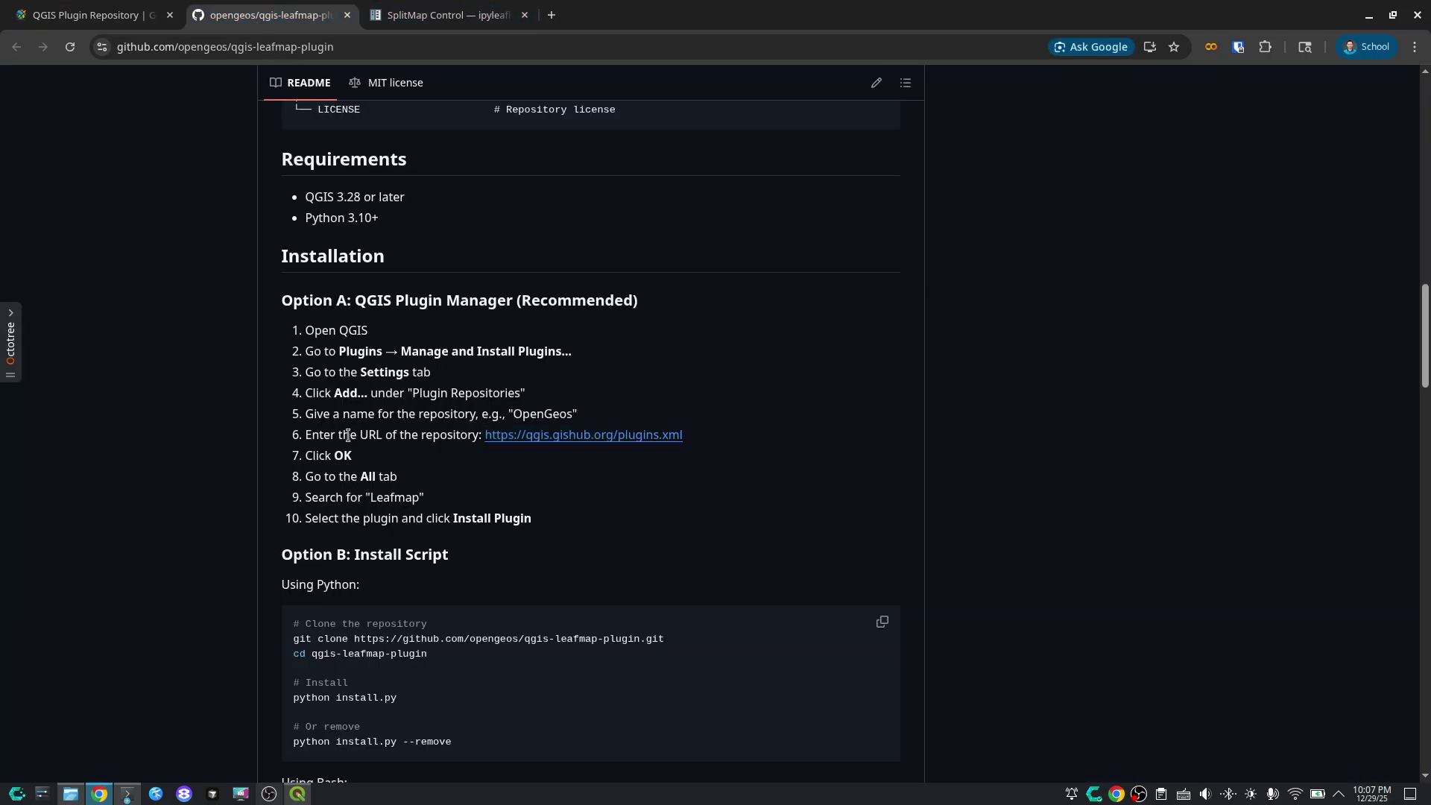
pyautogui.moveTo(347, 434); pyautogui.dragTo(507, 434)
pyautogui.click(752, 438)
pyautogui.moveTo(752, 437); pyautogui.dragTo(484, 436)
pyautogui.hotkey('ctrl', 'c')
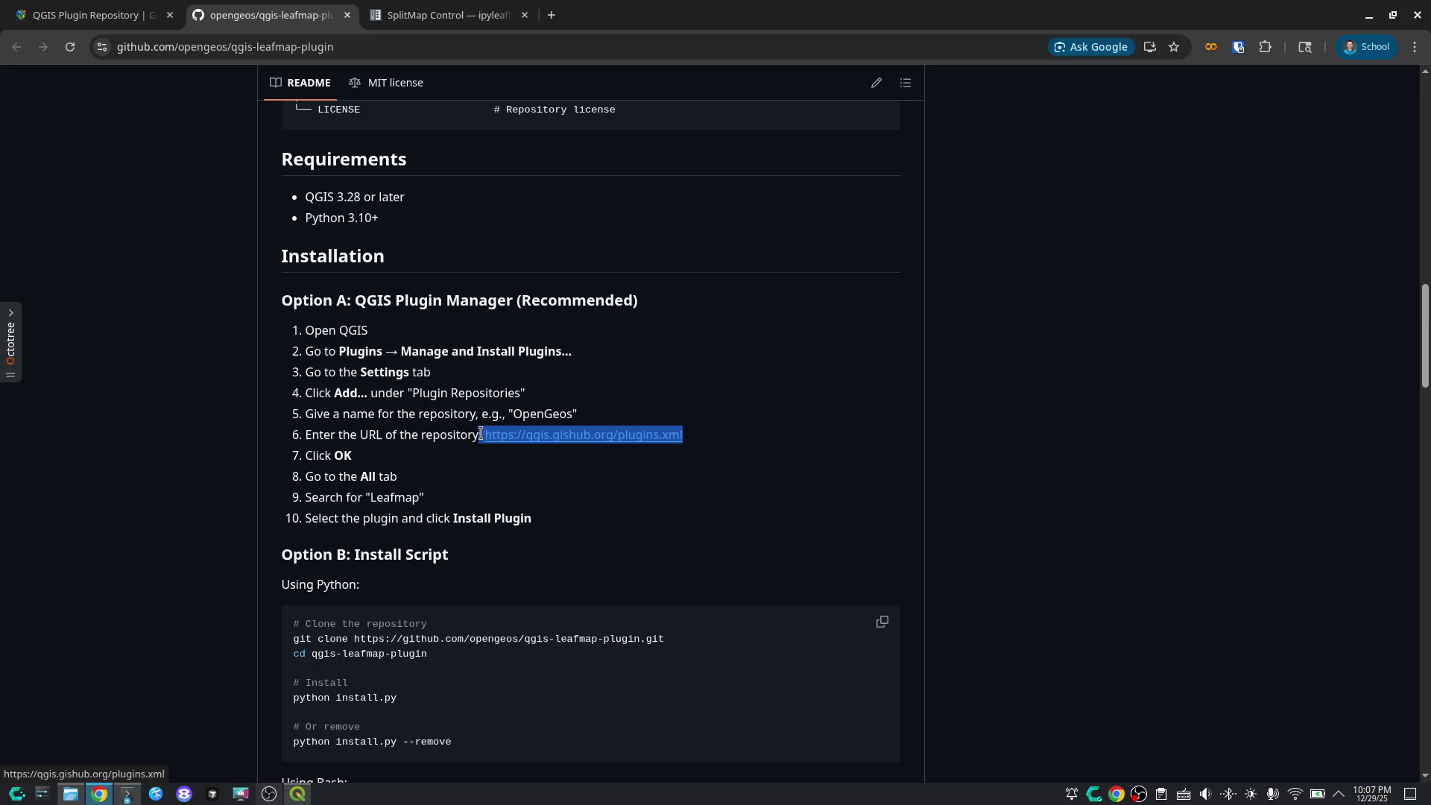
pyautogui.click(1368, 15)
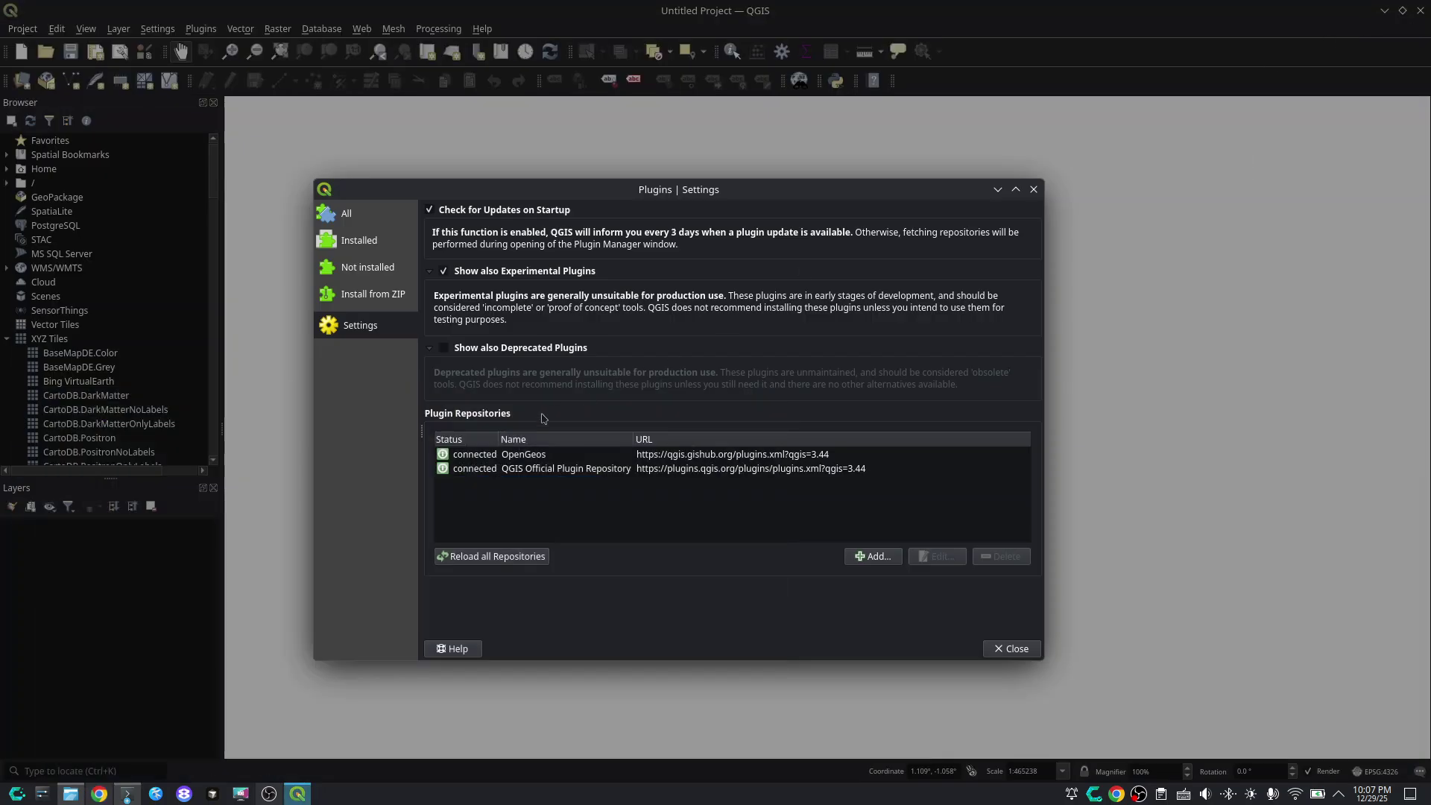
pyautogui.click(872, 556)
pyautogui.press('Tab')
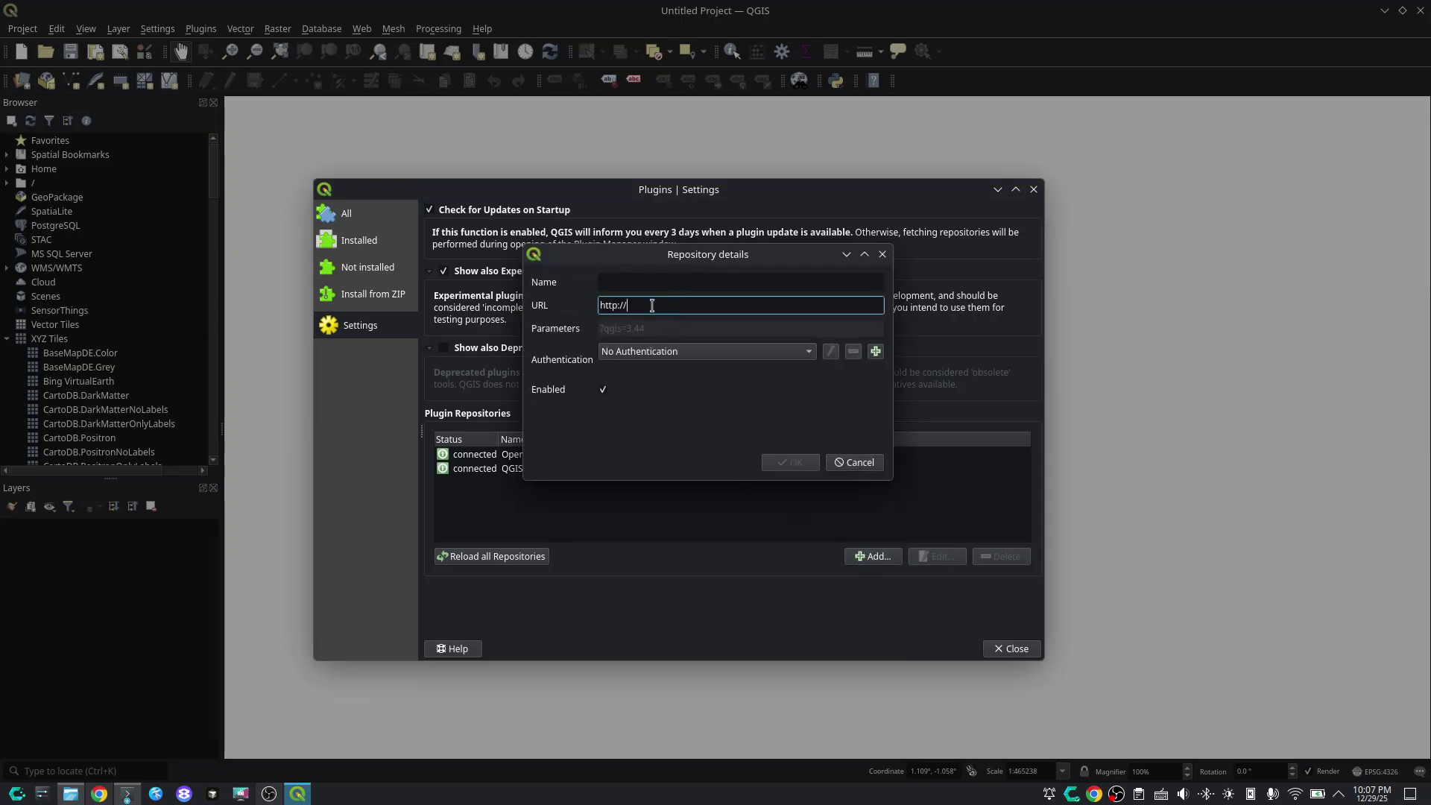
pyautogui.hotkey('ctrl', 'v')
pyautogui.click(684, 282)
pyautogui.write('Ope')
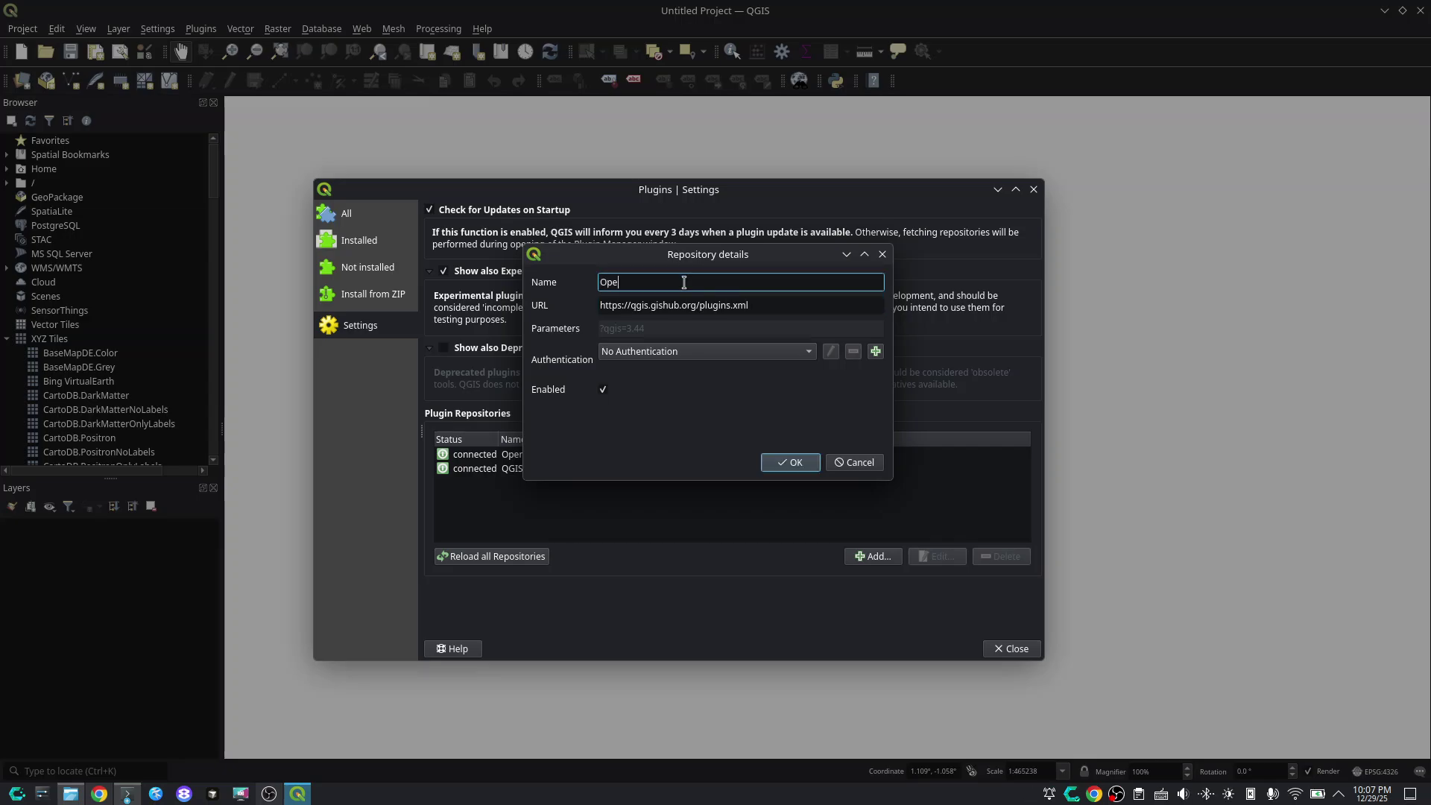
pyautogui.write('nGeos')
pyautogui.click(857, 462)
pyautogui.click(515, 471)
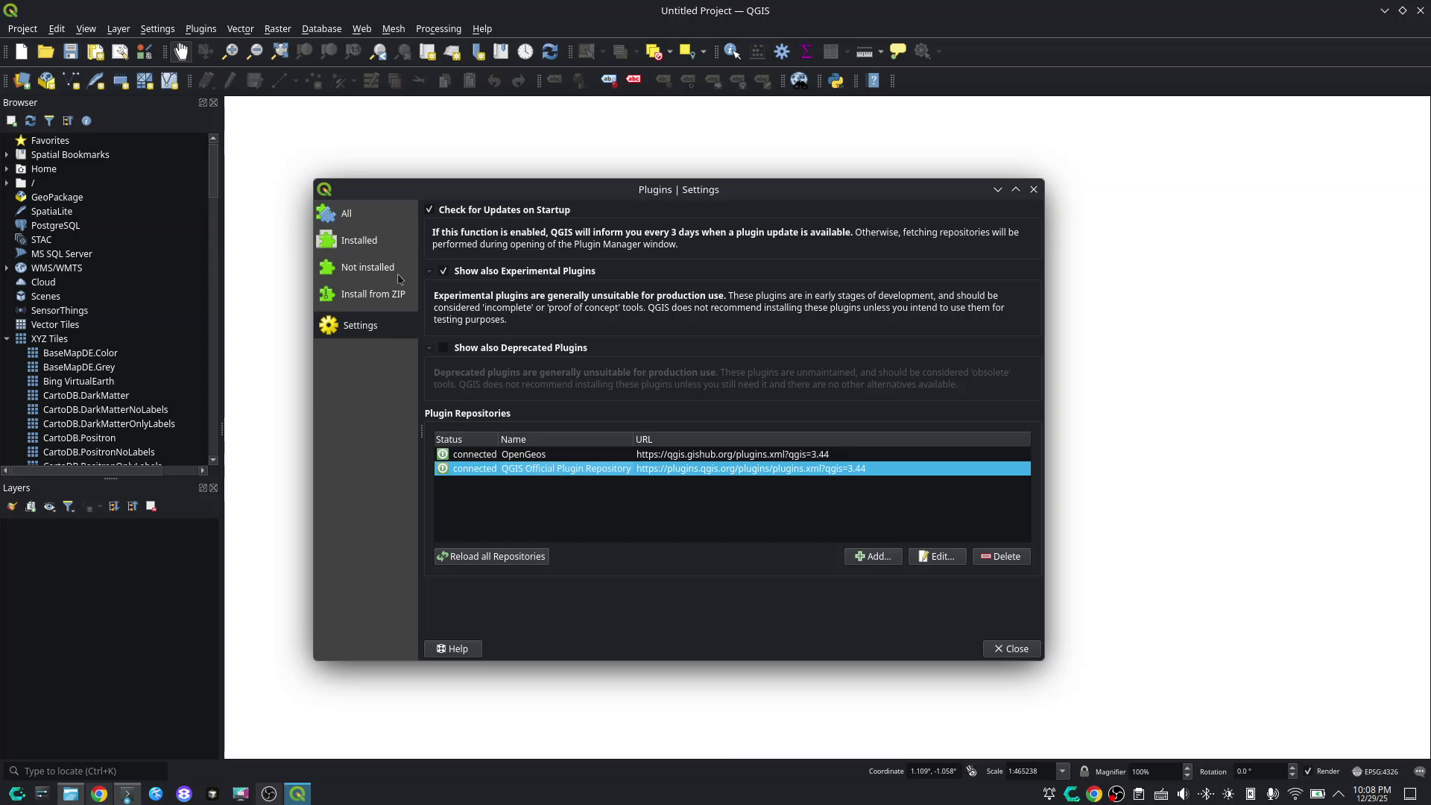
# Search the full plugin list for 'leafmap' and install the Leafmap plugin
pyautogui.click(360, 218)
pyautogui.click(496, 209)
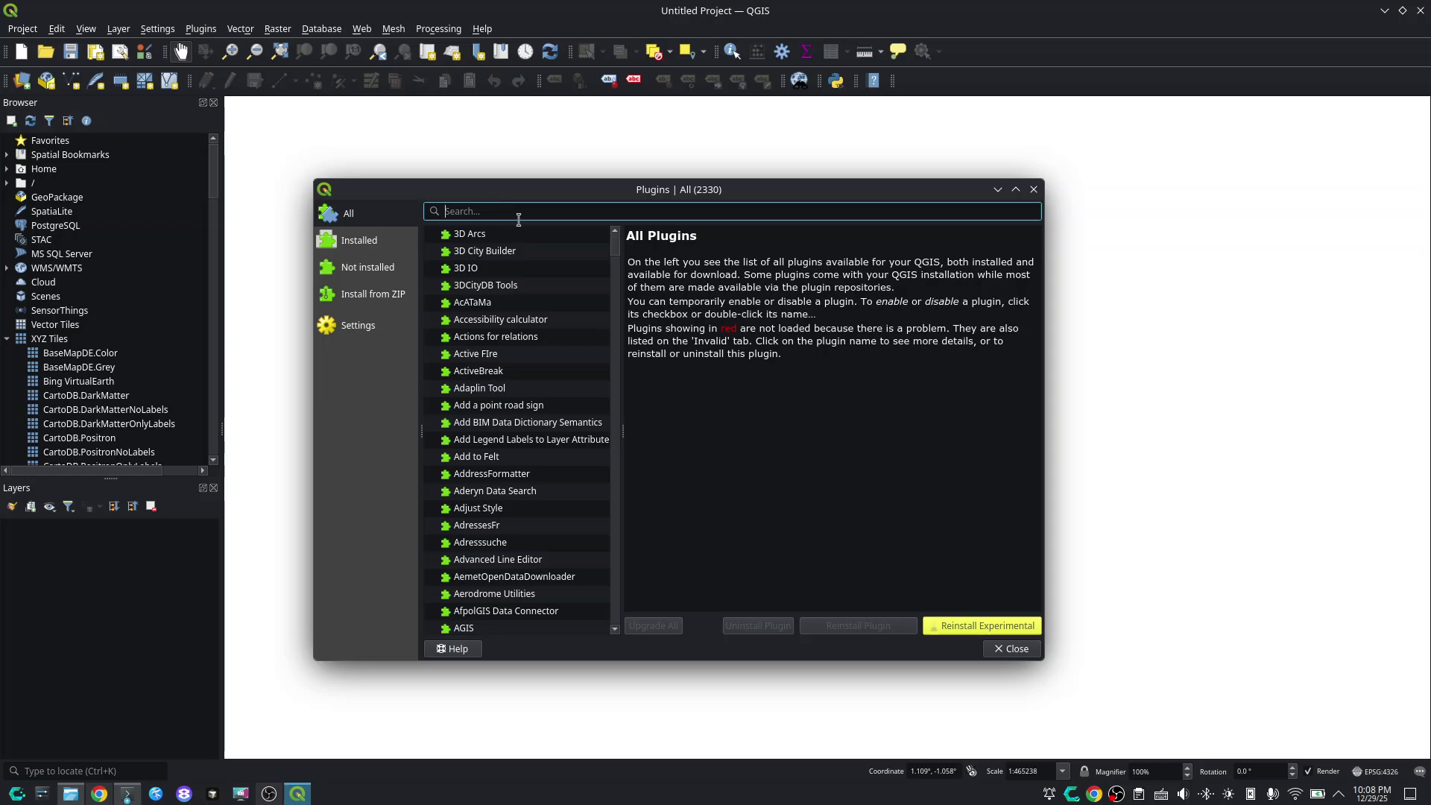
pyautogui.write('leafmap')
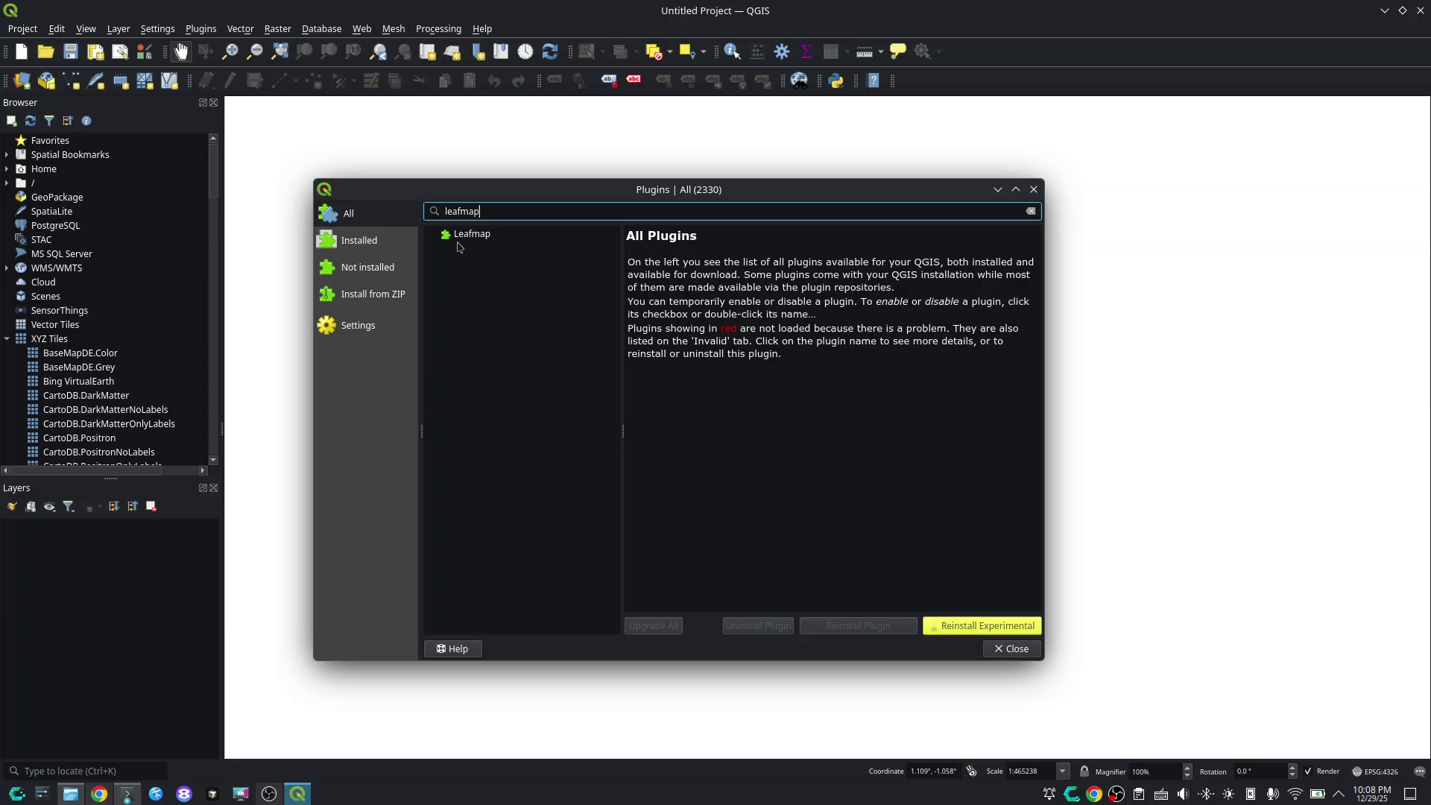
pyautogui.click(472, 234)
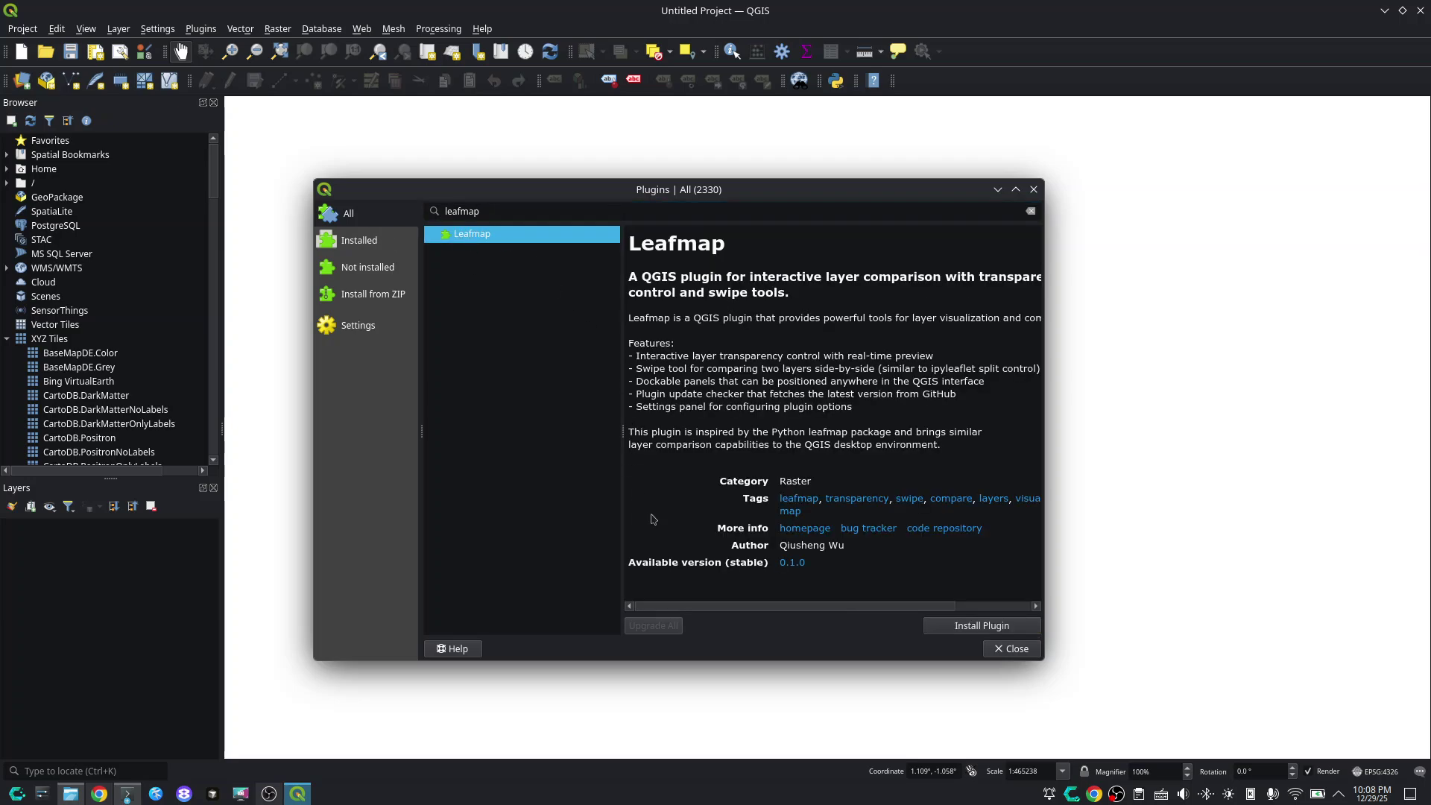
pyautogui.click(963, 626)
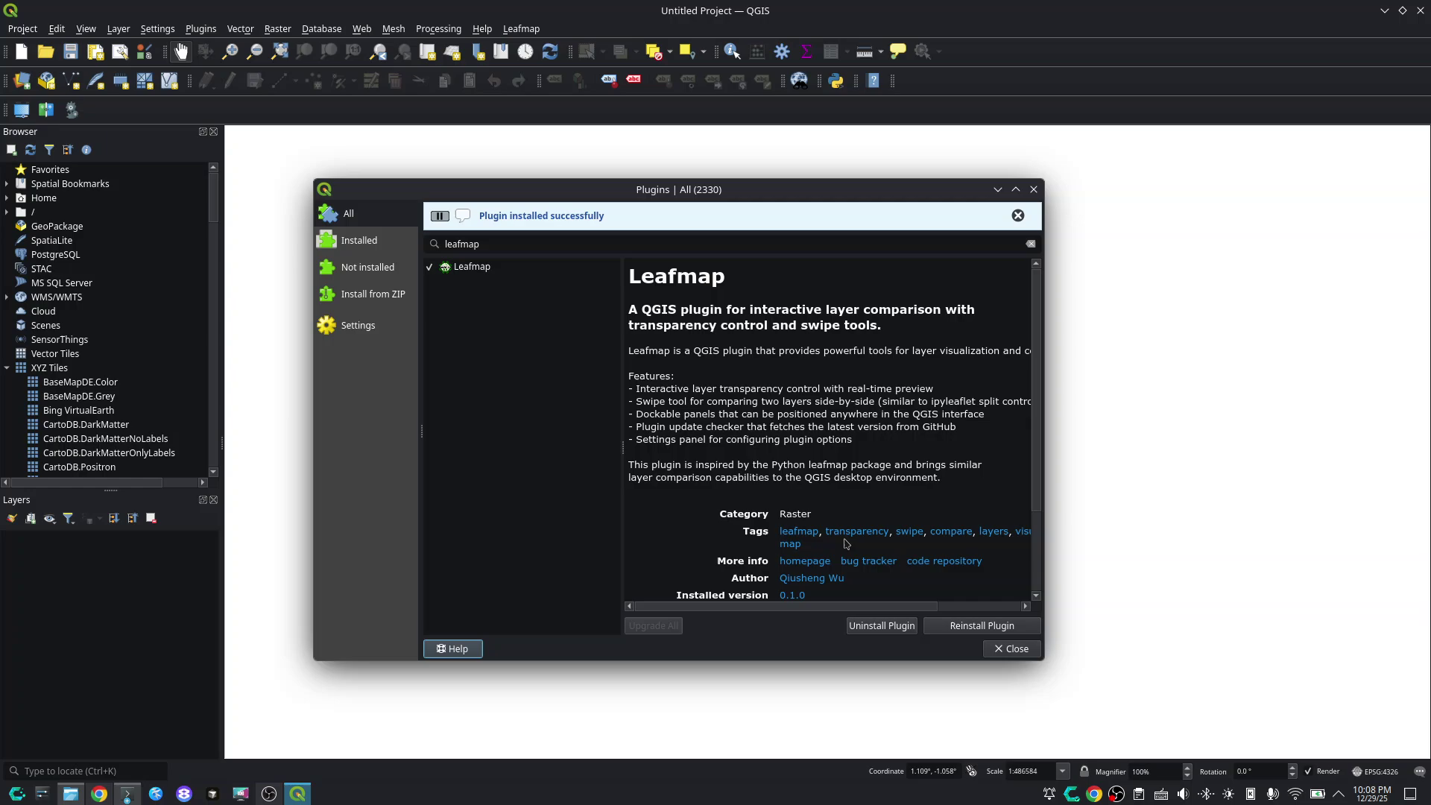
# Check the installed Leafmap entry and plugin settings, then close the plugin manager
pyautogui.moveTo(639, 195); pyautogui.dragTo(668, 189)
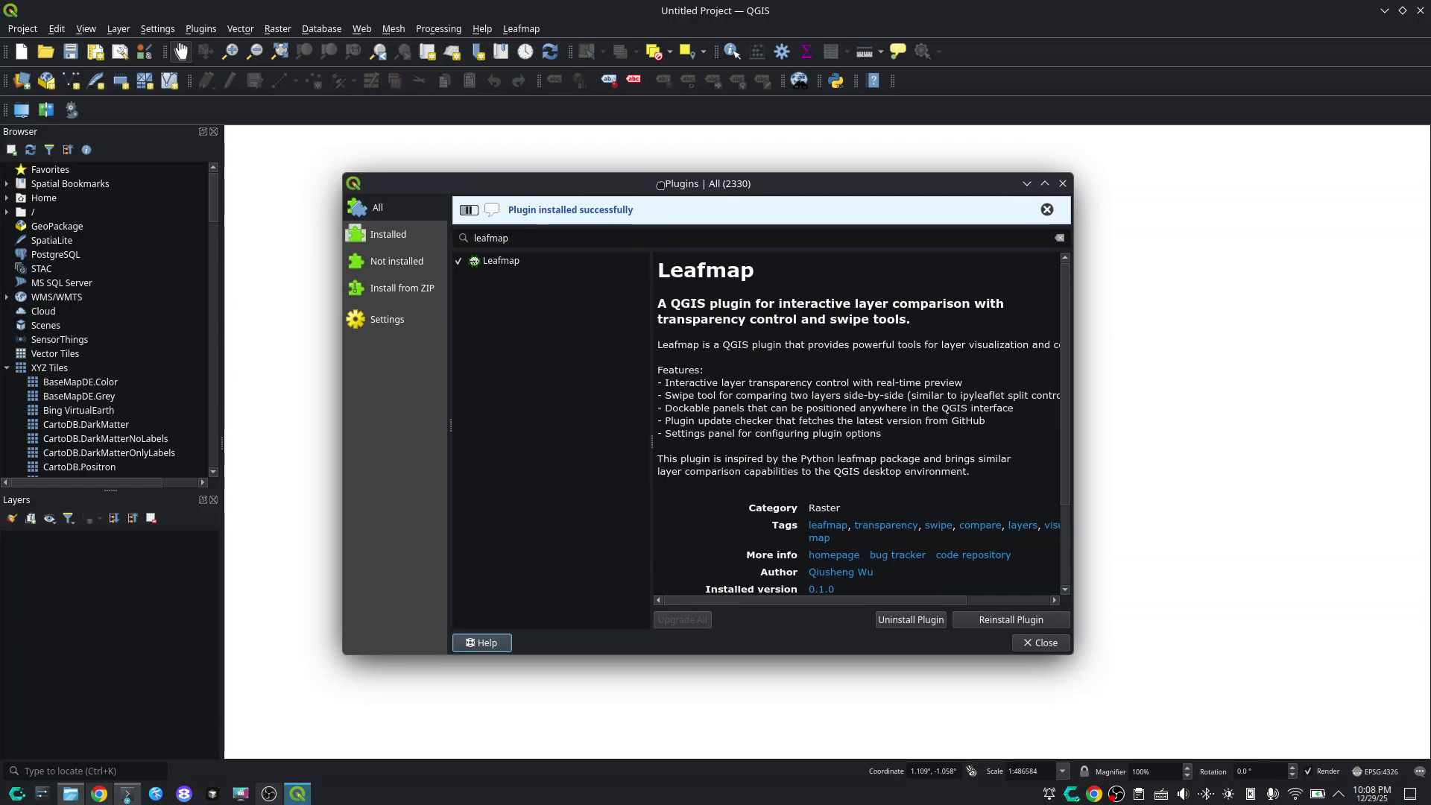
pyautogui.click(499, 260)
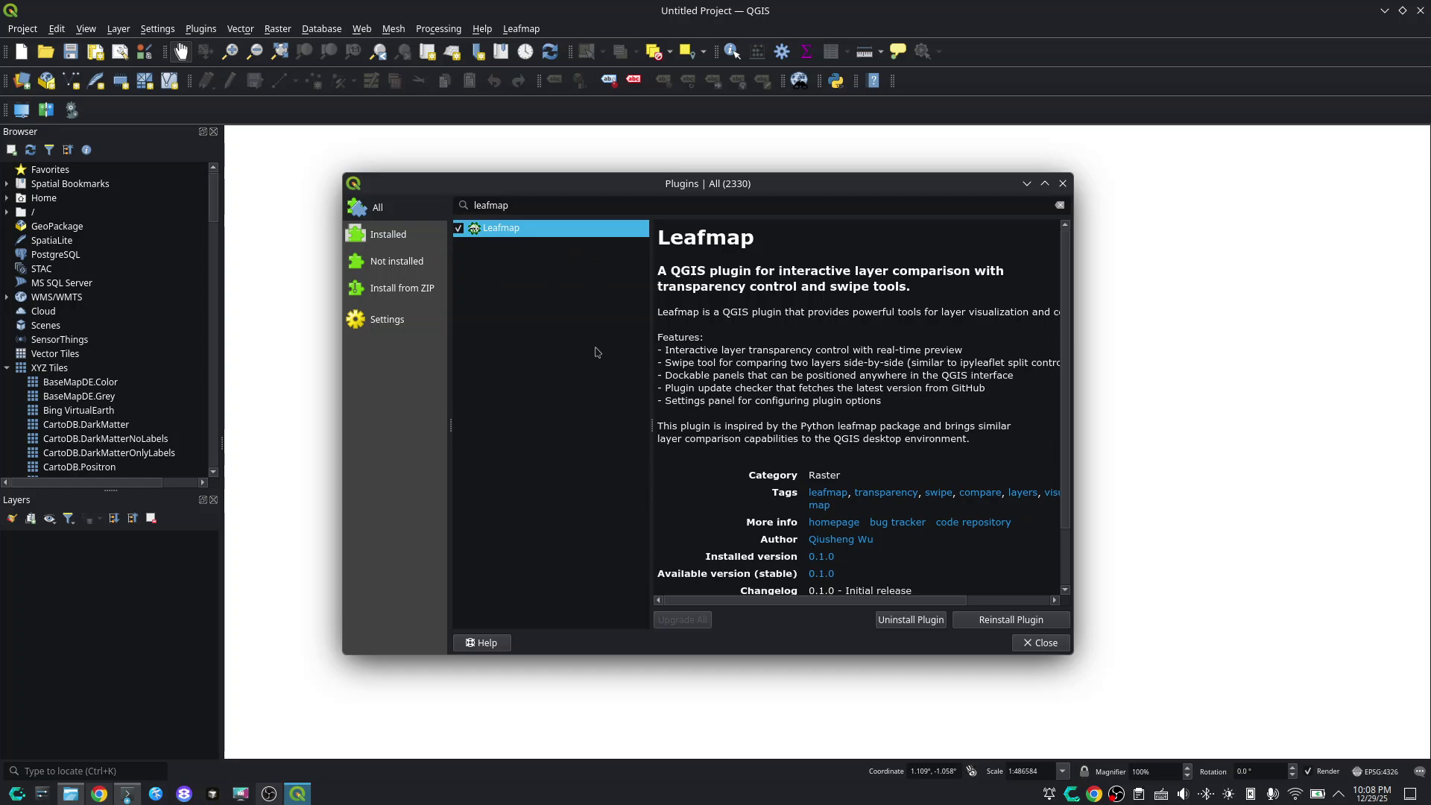
pyautogui.click(382, 322)
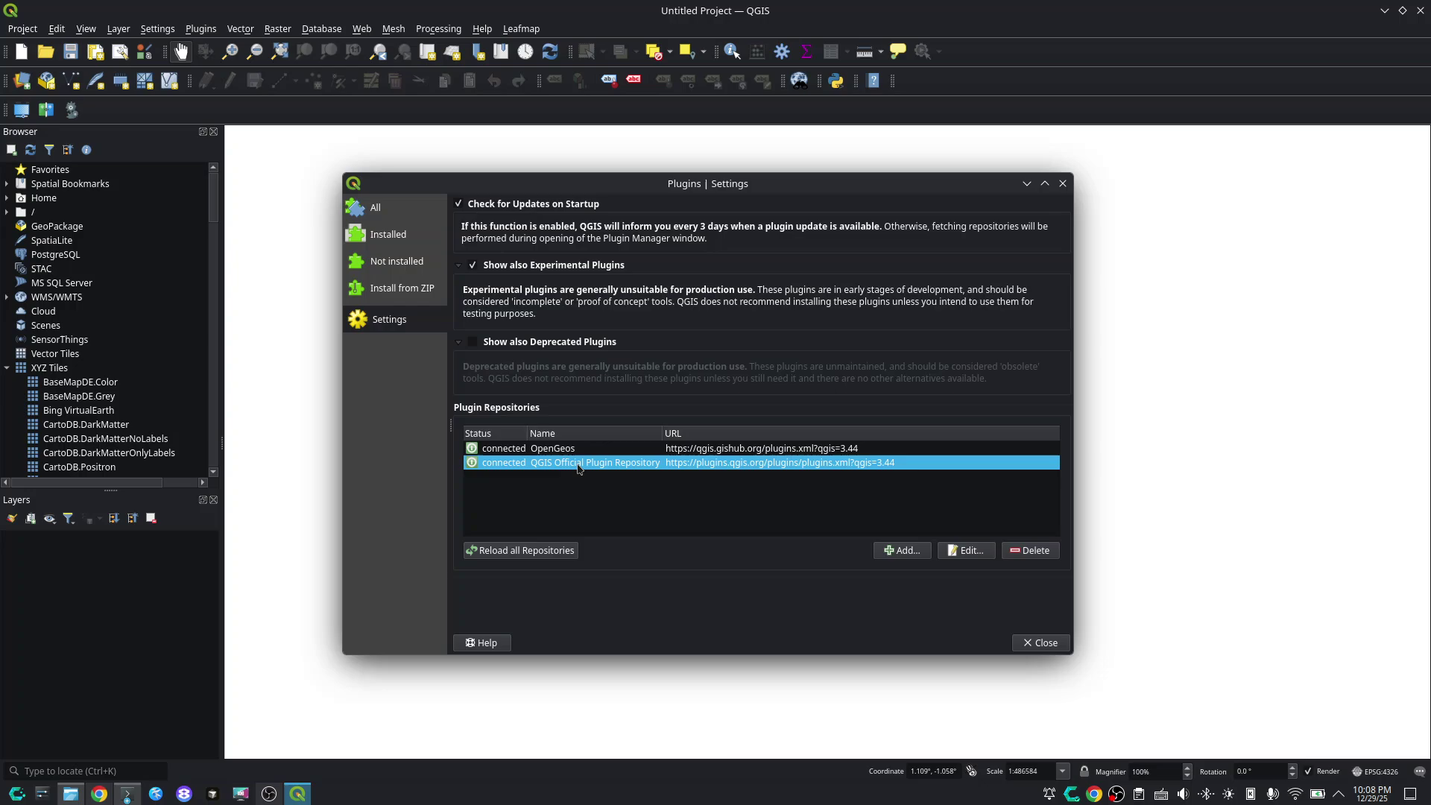
pyautogui.click(386, 212)
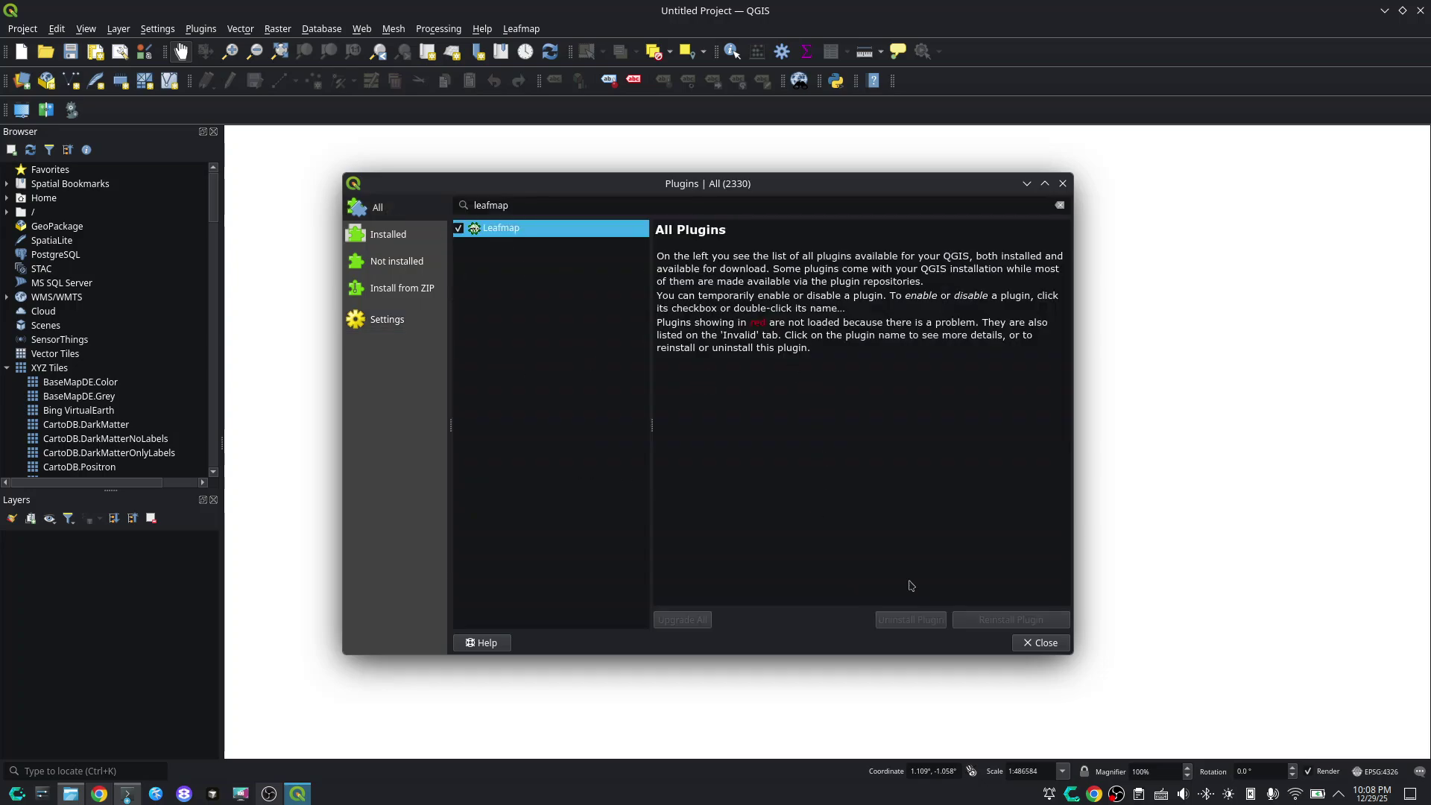
pyautogui.click(1042, 643)
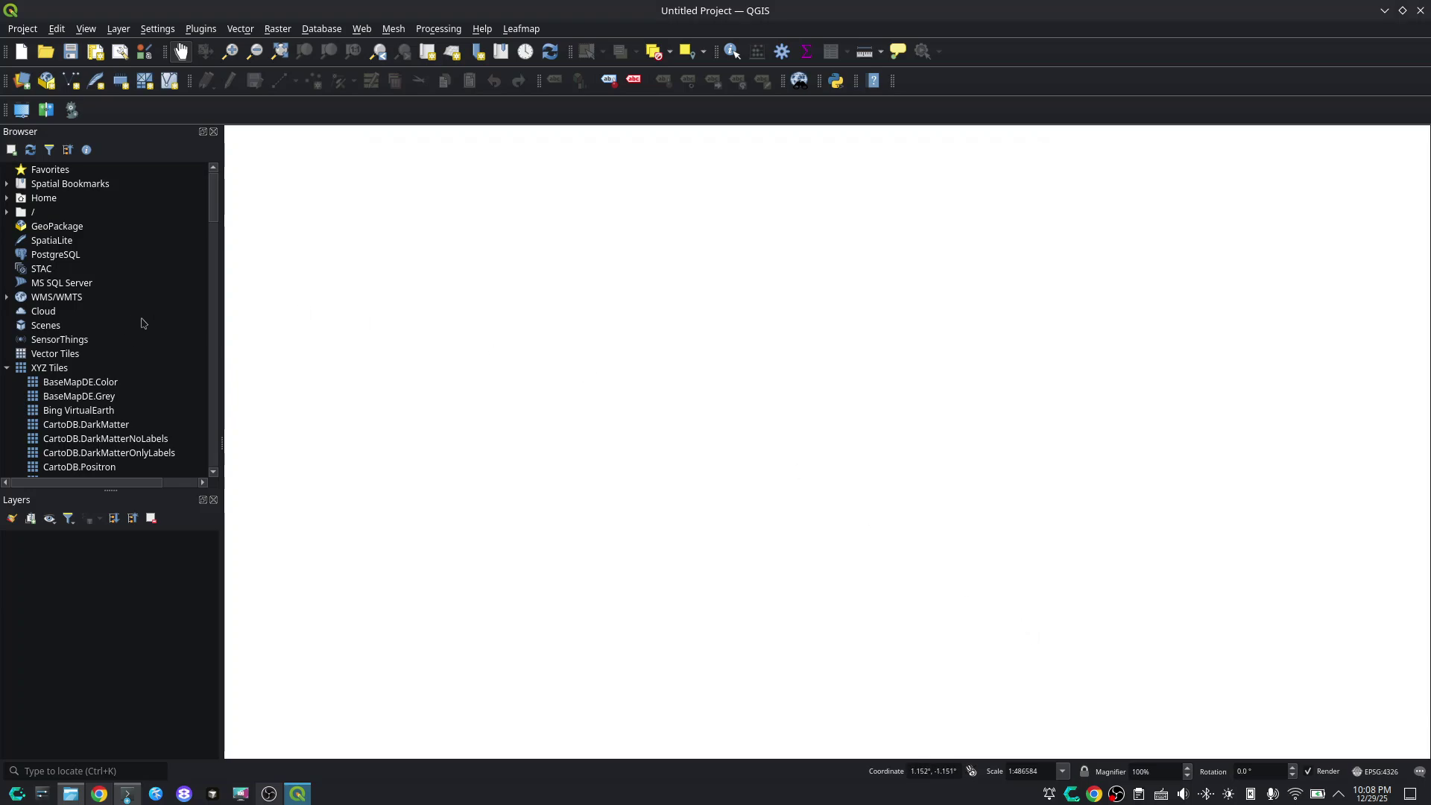
pyautogui.scroll(-4, 144, 323)
pyautogui.scroll(4, 133, 256)
pyautogui.click(522, 29)
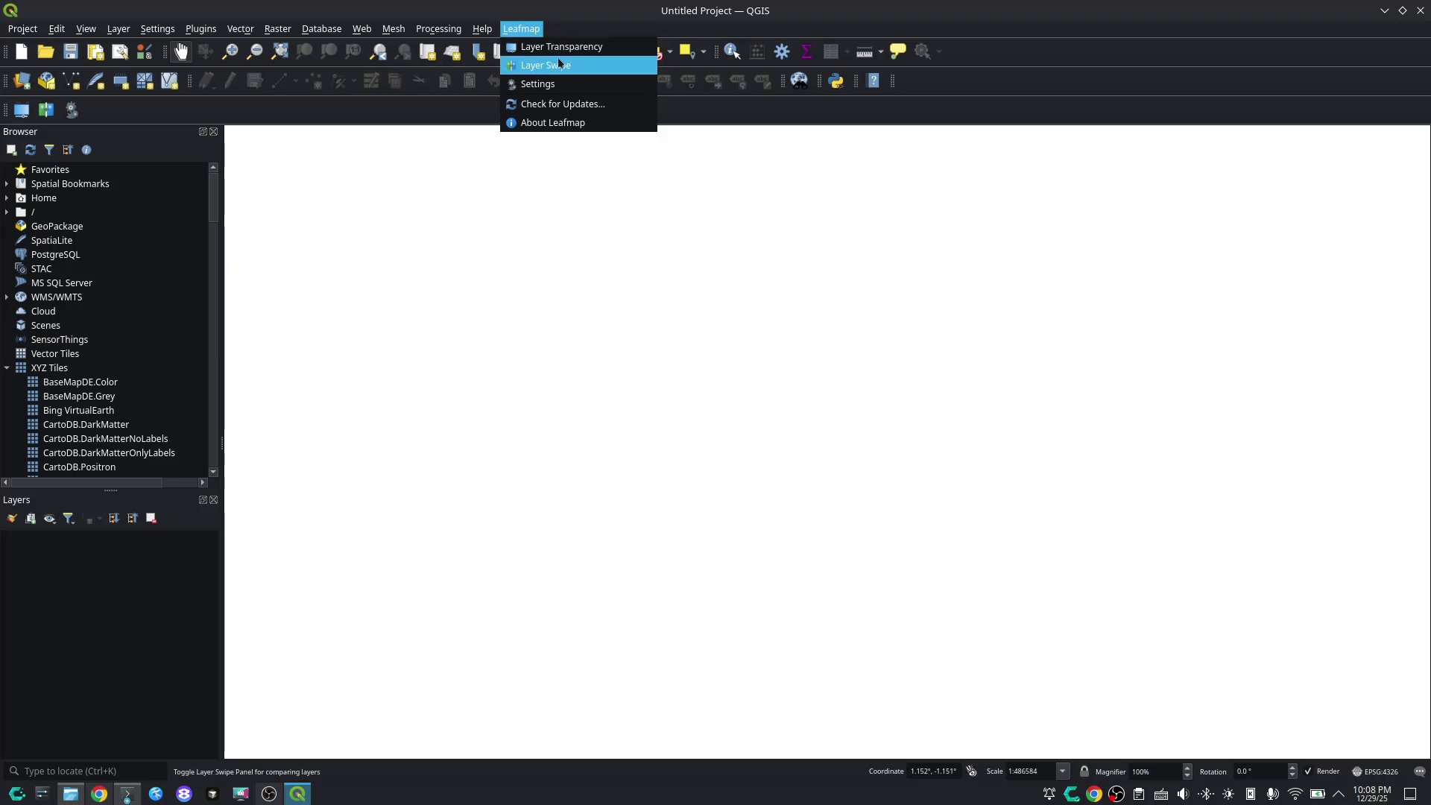
pyautogui.click(564, 125)
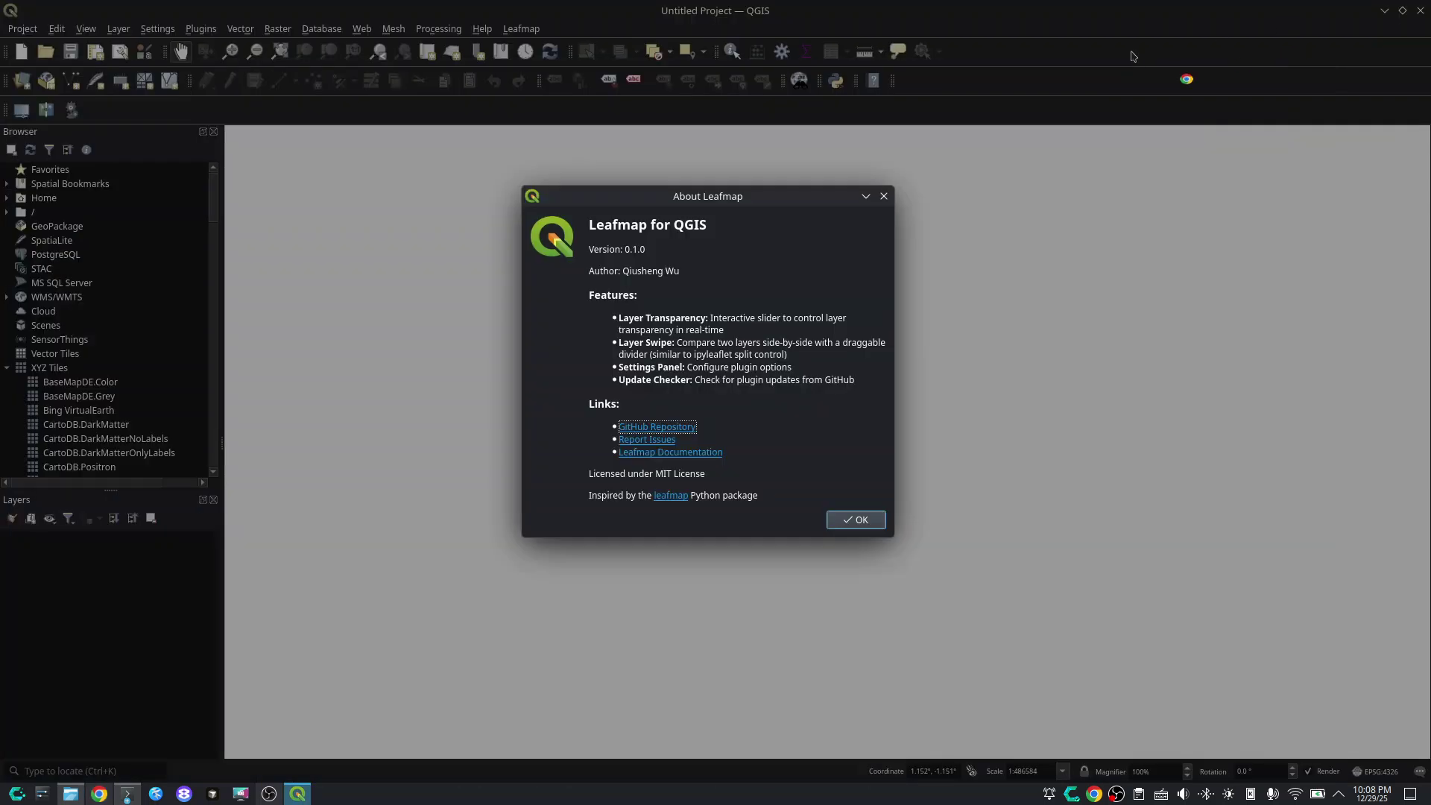
pyautogui.click(856, 519)
pyautogui.click(521, 28)
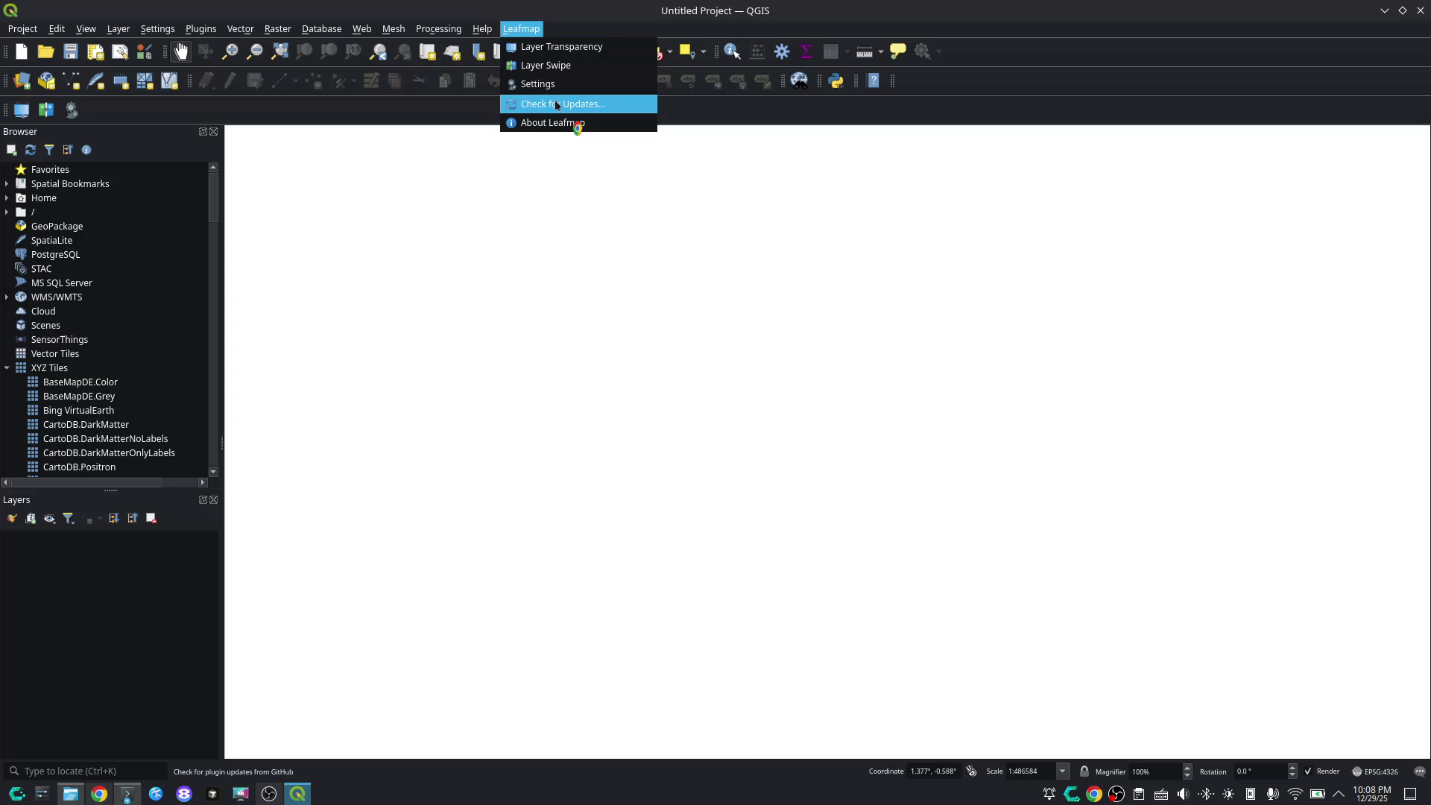
pyautogui.click(556, 105)
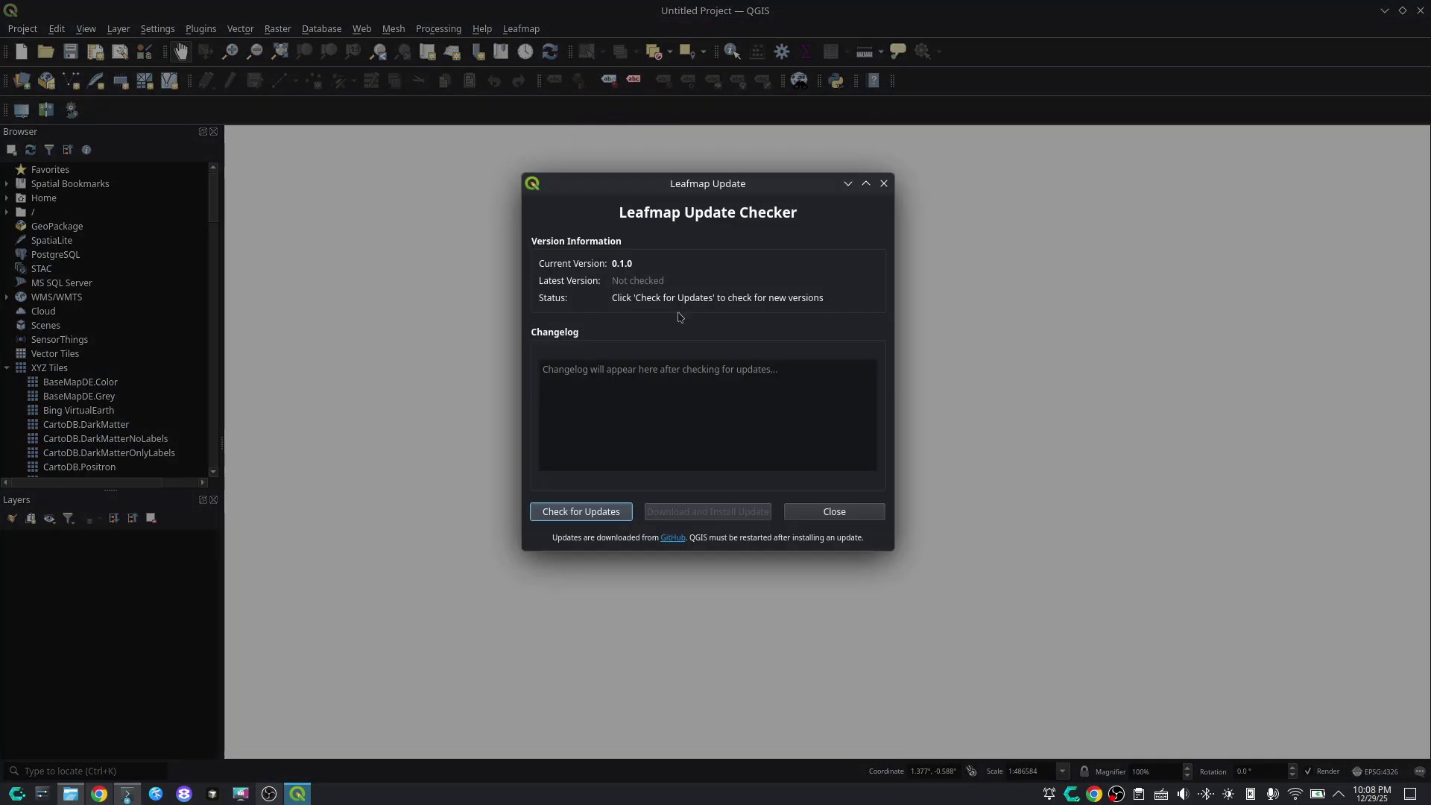
pyautogui.click(584, 519)
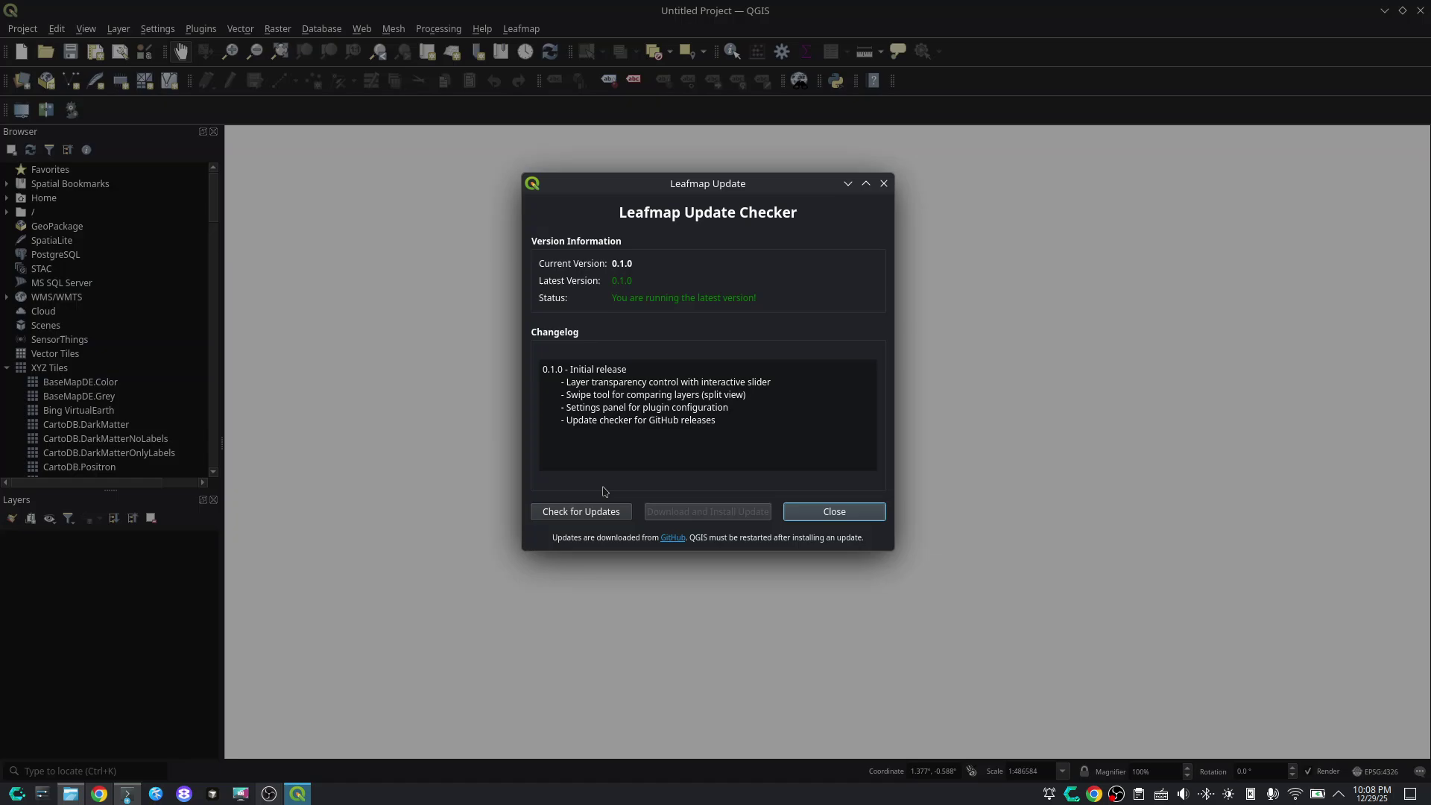
pyautogui.moveTo(745, 436); pyautogui.dragTo(531, 362)
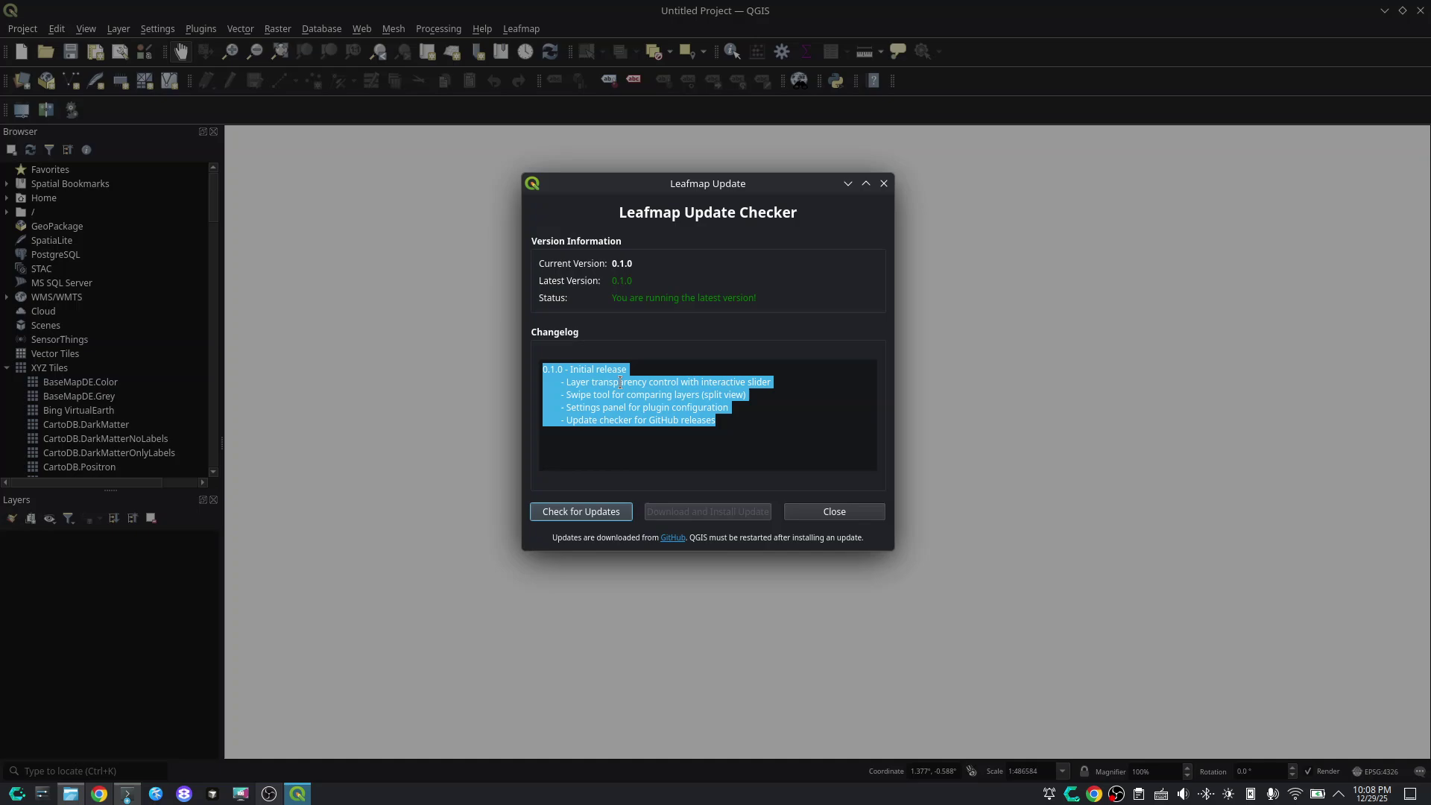
pyautogui.click(727, 458)
pyautogui.hotkey('ctrl', 'a')
pyautogui.click(719, 470)
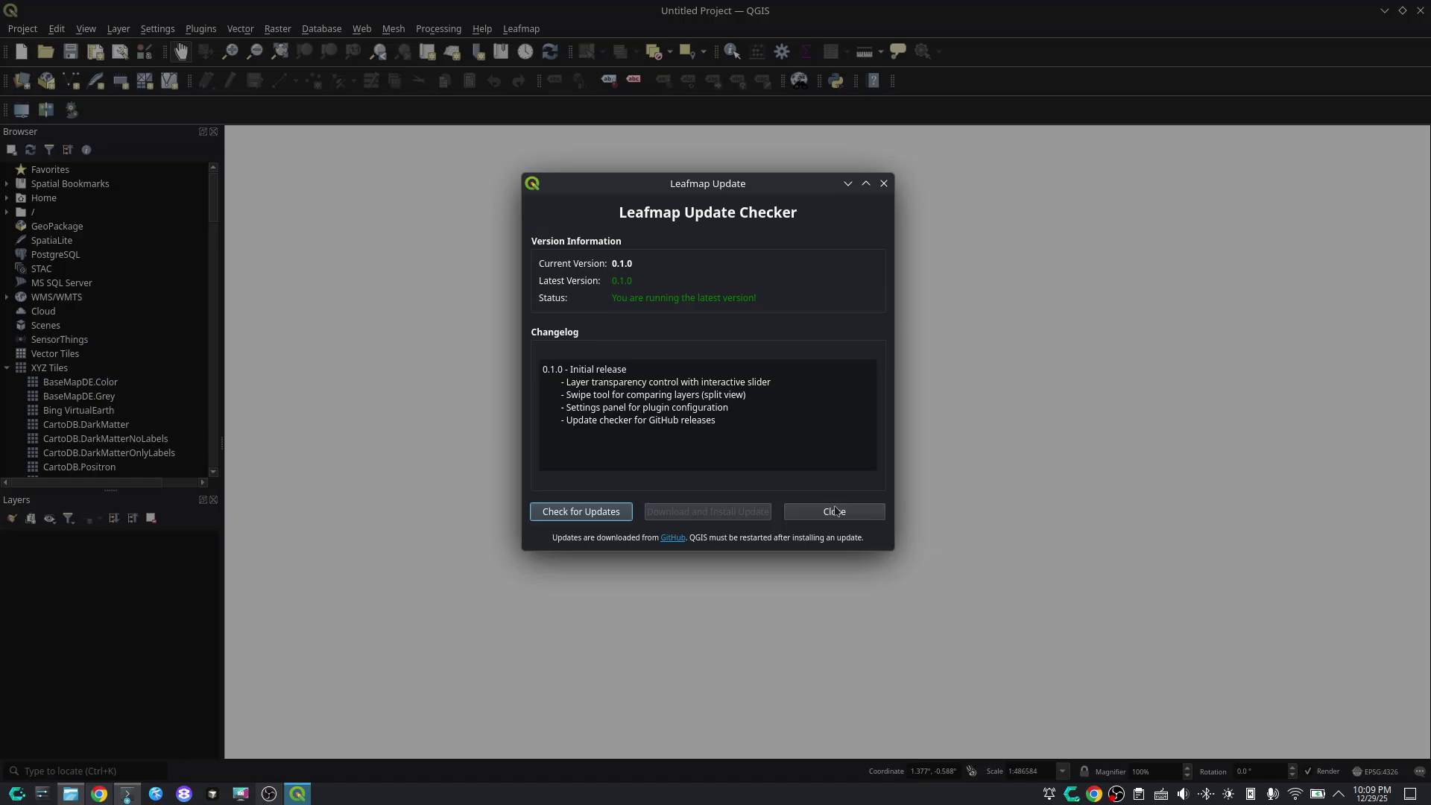
pyautogui.click(836, 511)
pyautogui.click(521, 28)
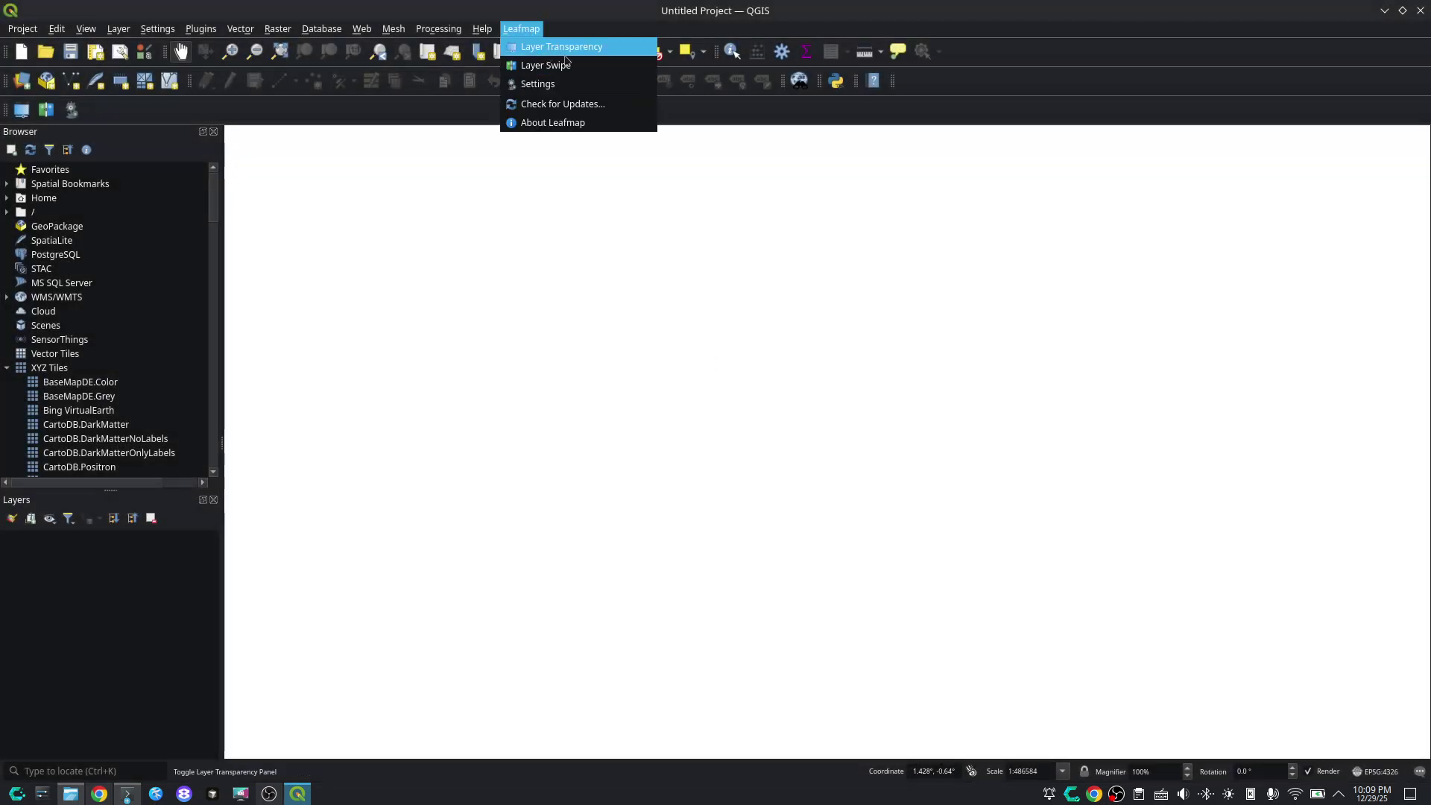
pyautogui.click(538, 84)
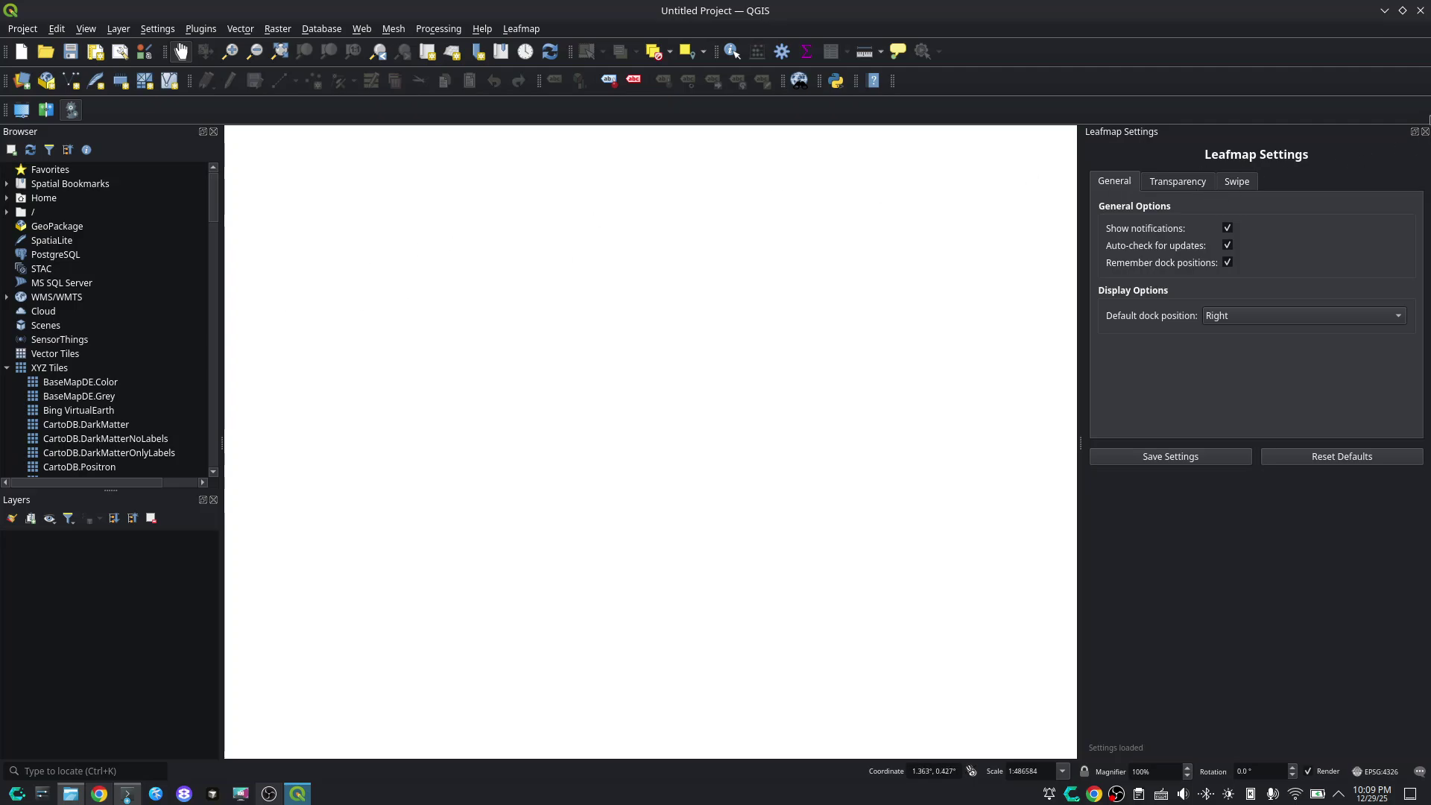
pyautogui.click(1425, 132)
pyautogui.scroll(-12, 113, 325)
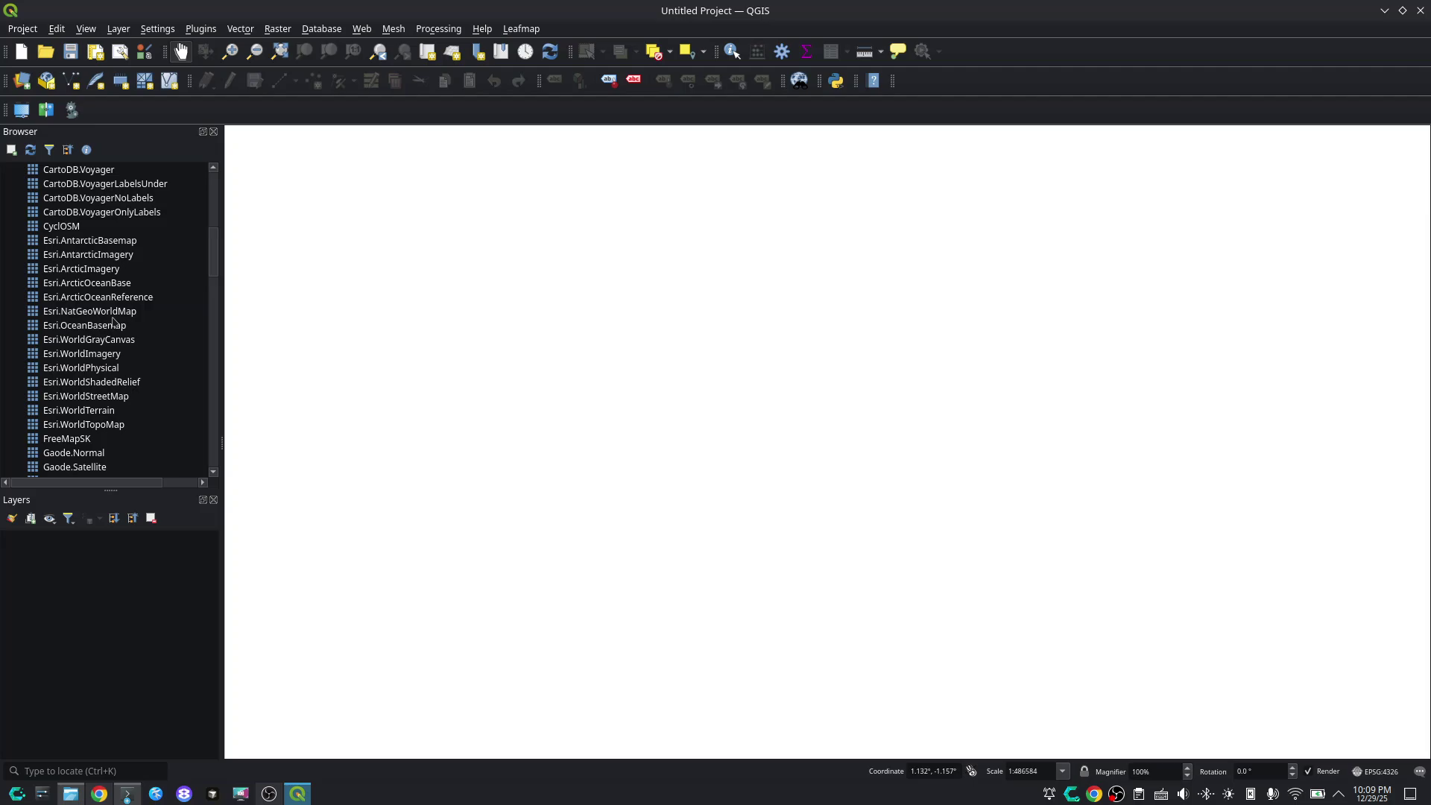
pyautogui.doubleClick(79, 326)
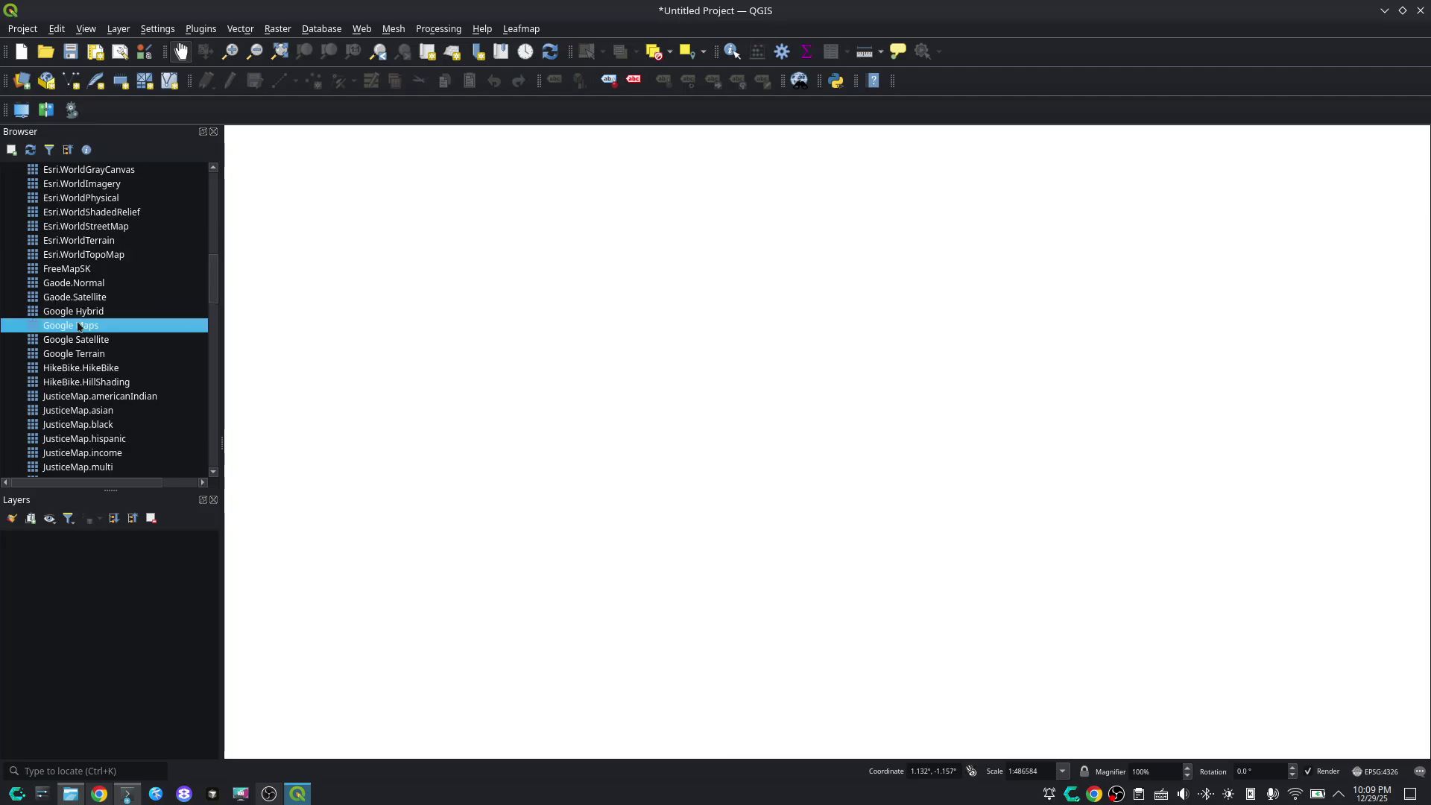
pyautogui.doubleClick(76, 340)
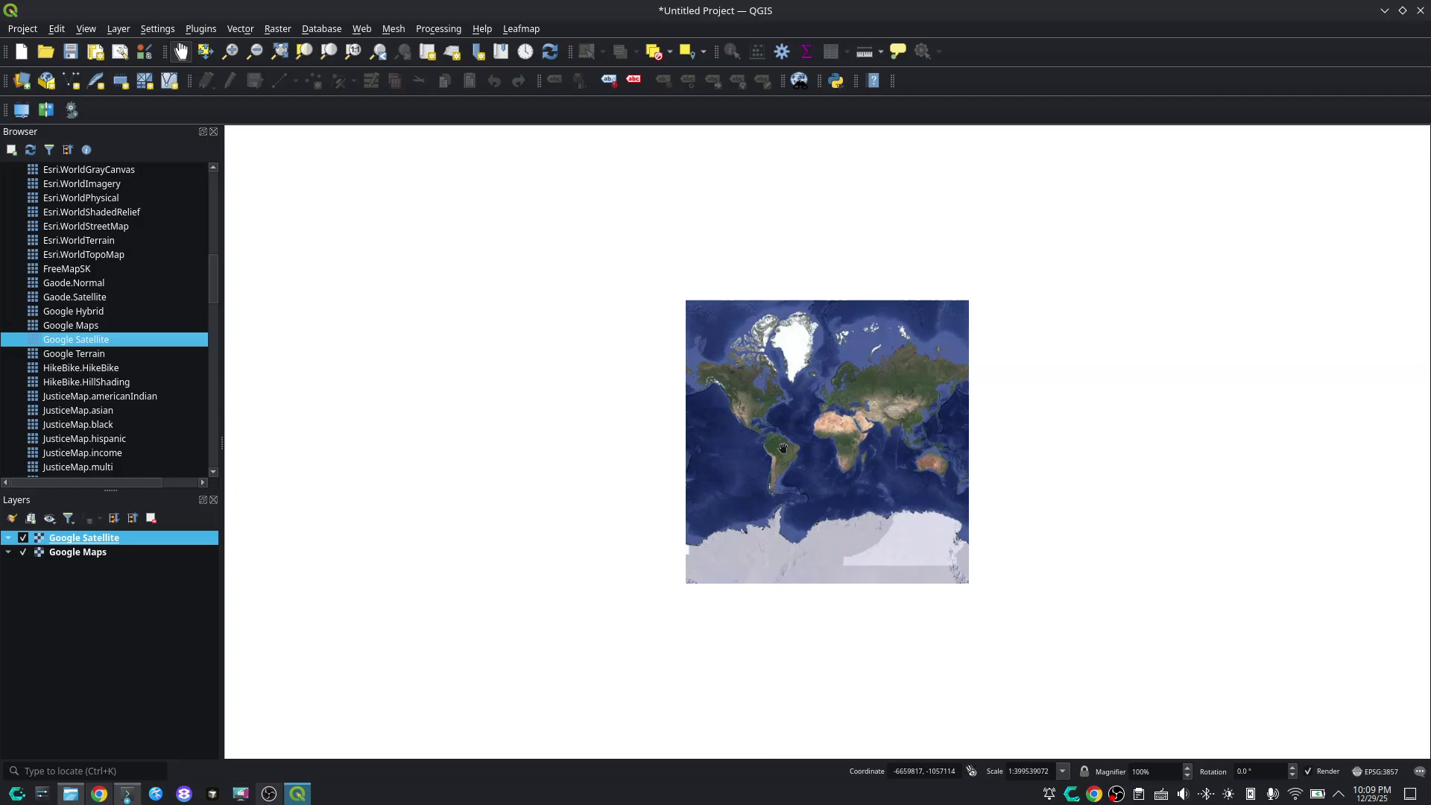
pyautogui.scroll(2, 737, 381)
pyautogui.moveTo(737, 381); pyautogui.dragTo(558, 383)
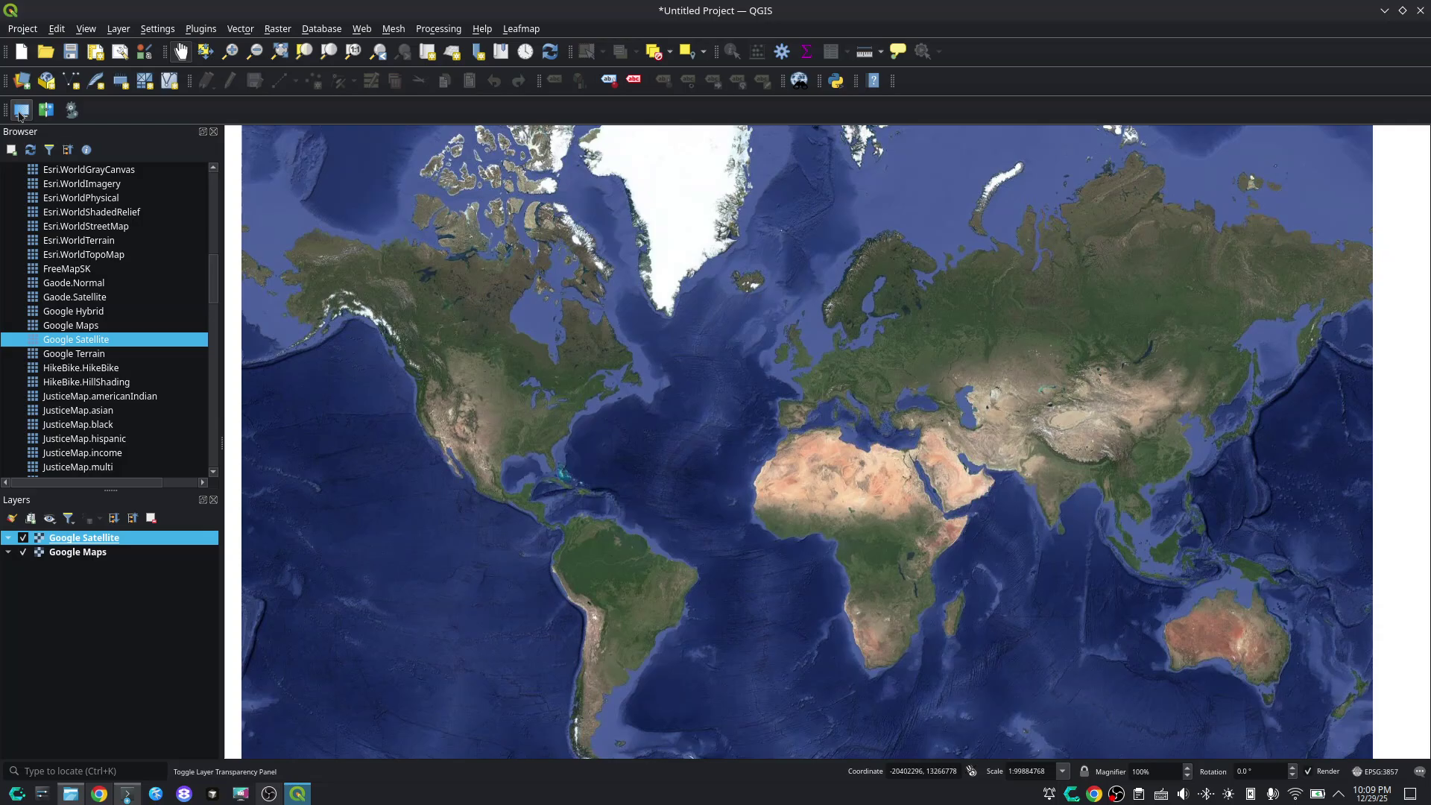
pyautogui.click(21, 111)
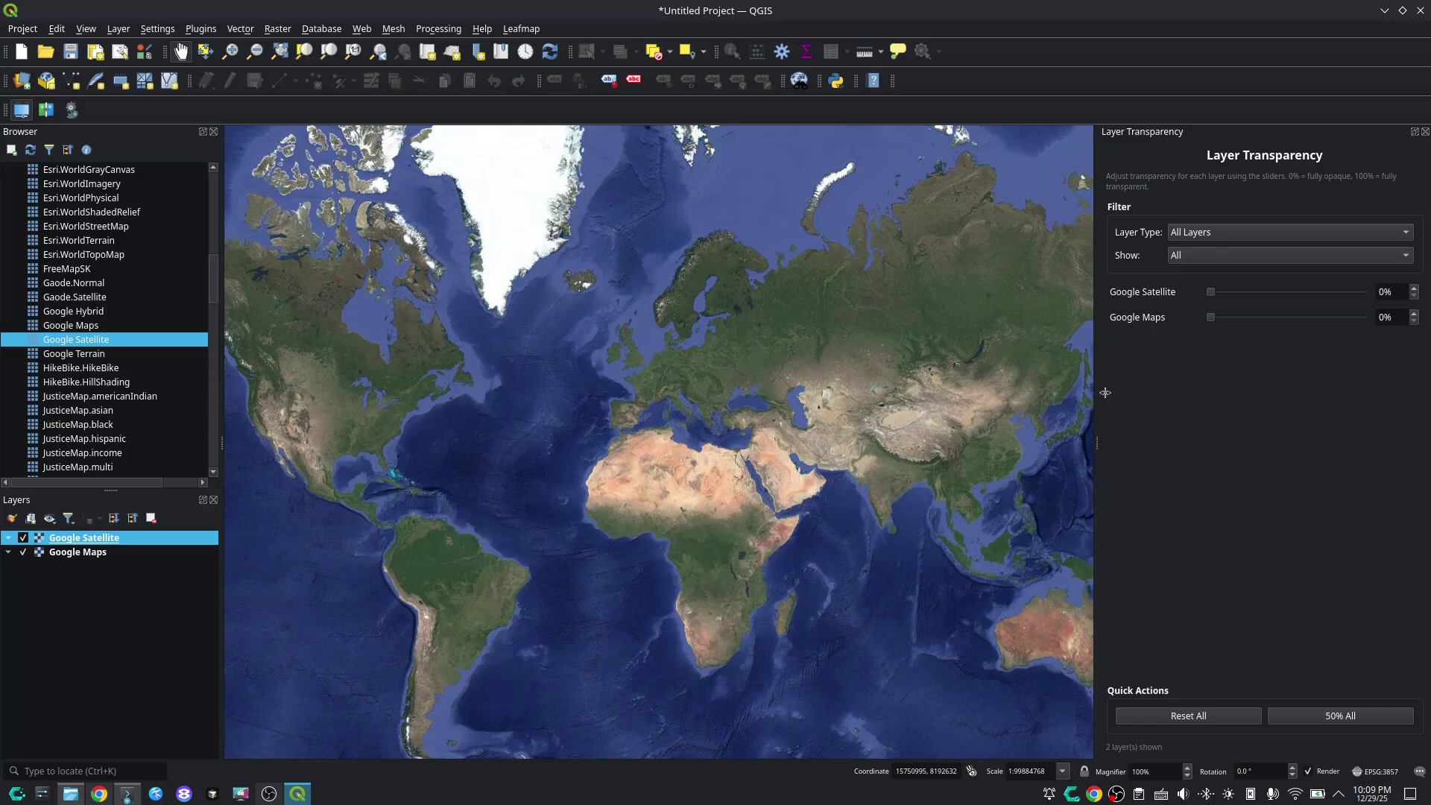
pyautogui.moveTo(1105, 393); pyautogui.dragTo(1136, 388)
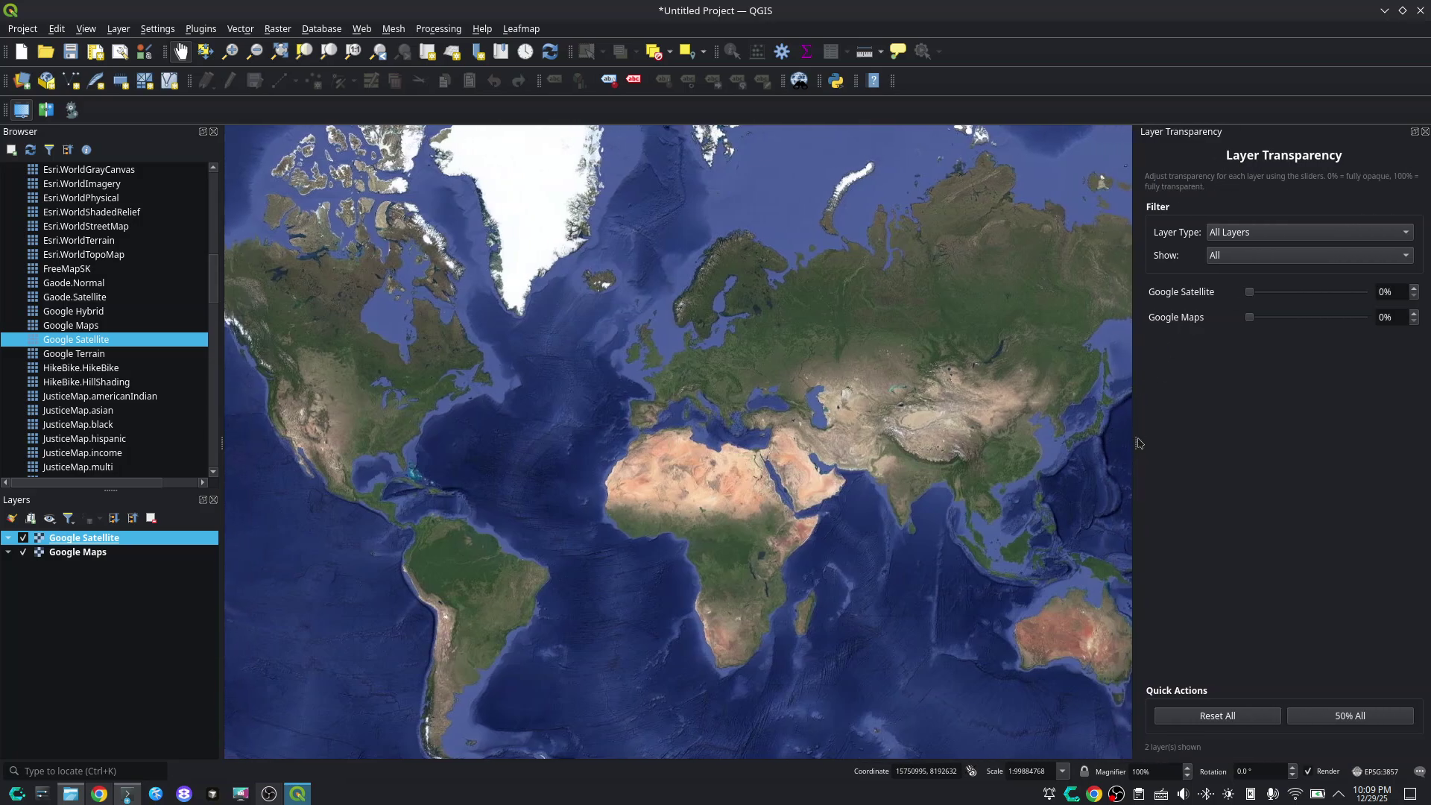
pyautogui.moveTo(1136, 426); pyautogui.dragTo(1072, 426)
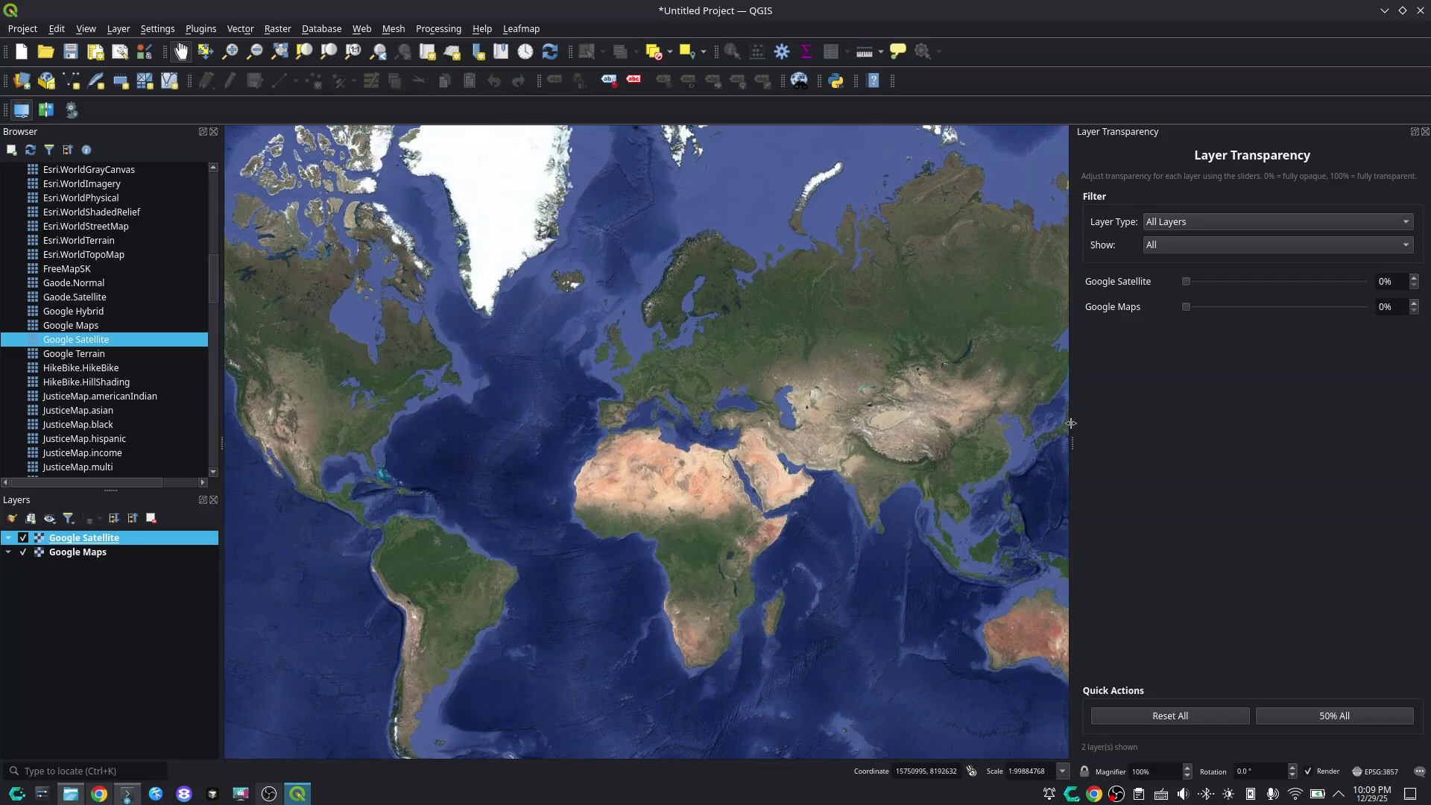
pyautogui.moveTo(395, 360); pyautogui.dragTo(506, 329)
pyautogui.scroll(1, 533, 363)
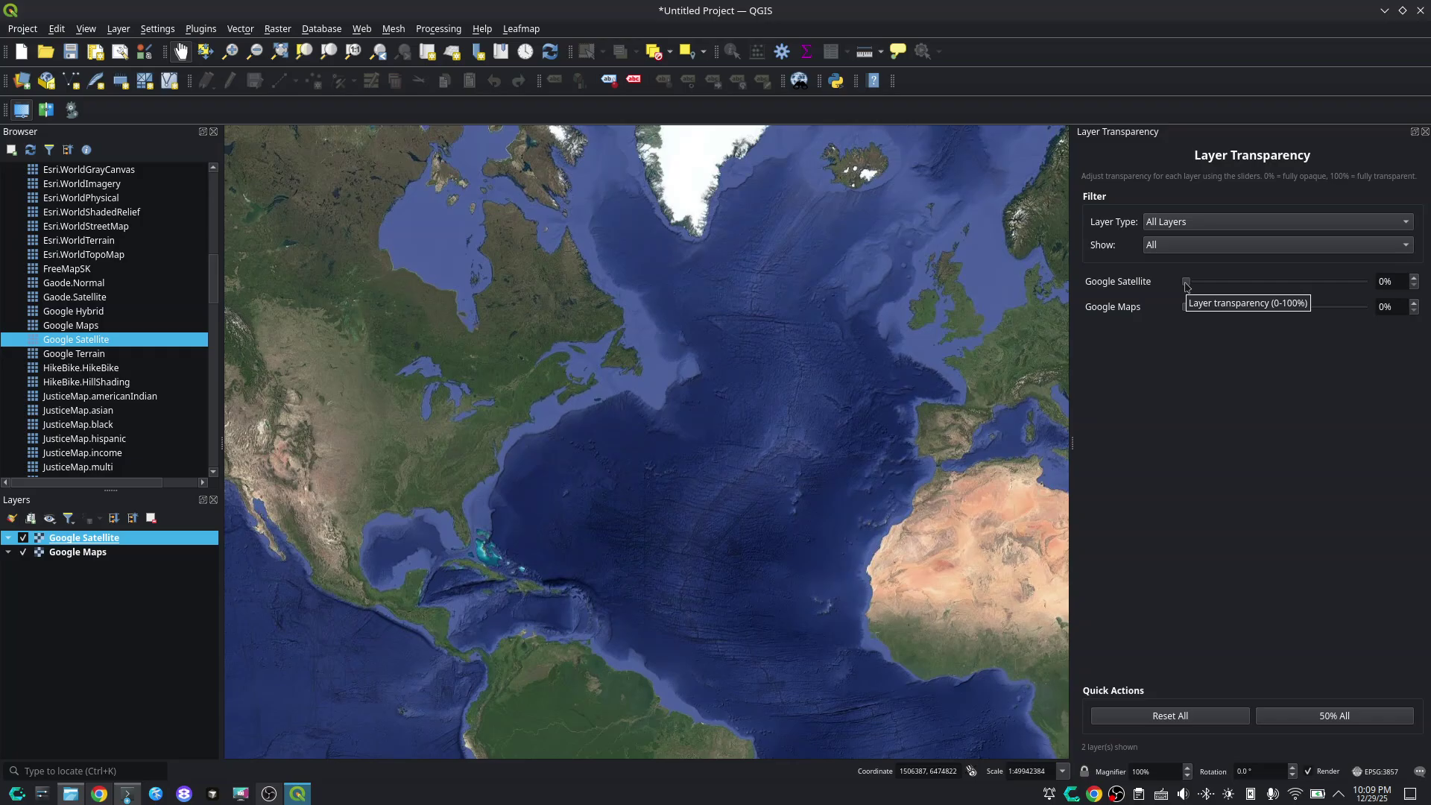
pyautogui.moveTo(1194, 284)
pyautogui.mouseDown()
pyautogui.moveTo(1369, 285)
pyautogui.moveTo(1176, 287)
pyautogui.mouseUp()
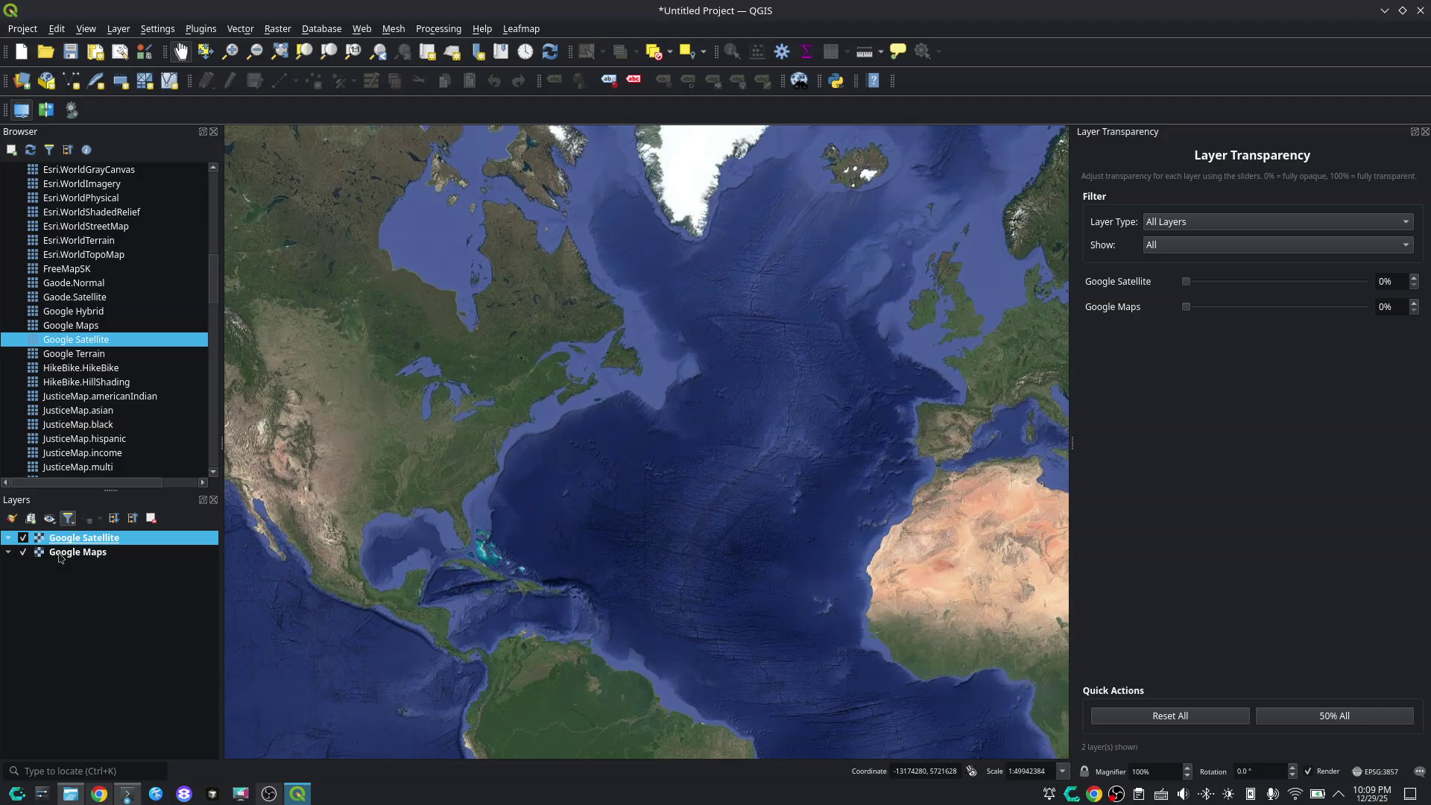
# Lower the Google Satellite layer's global opacity in its Transparency properties
pyautogui.doubleClick(142, 533)
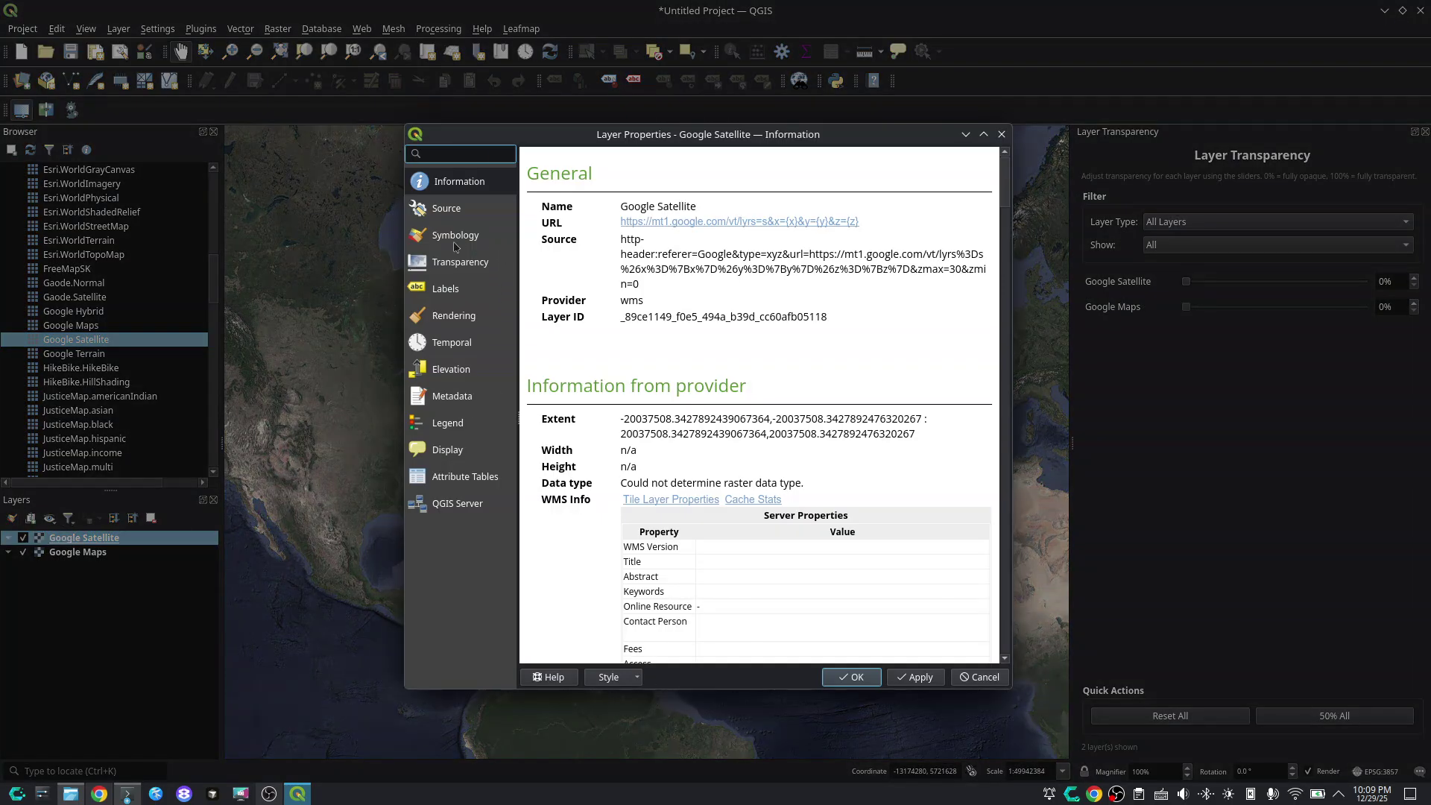
pyautogui.click(462, 262)
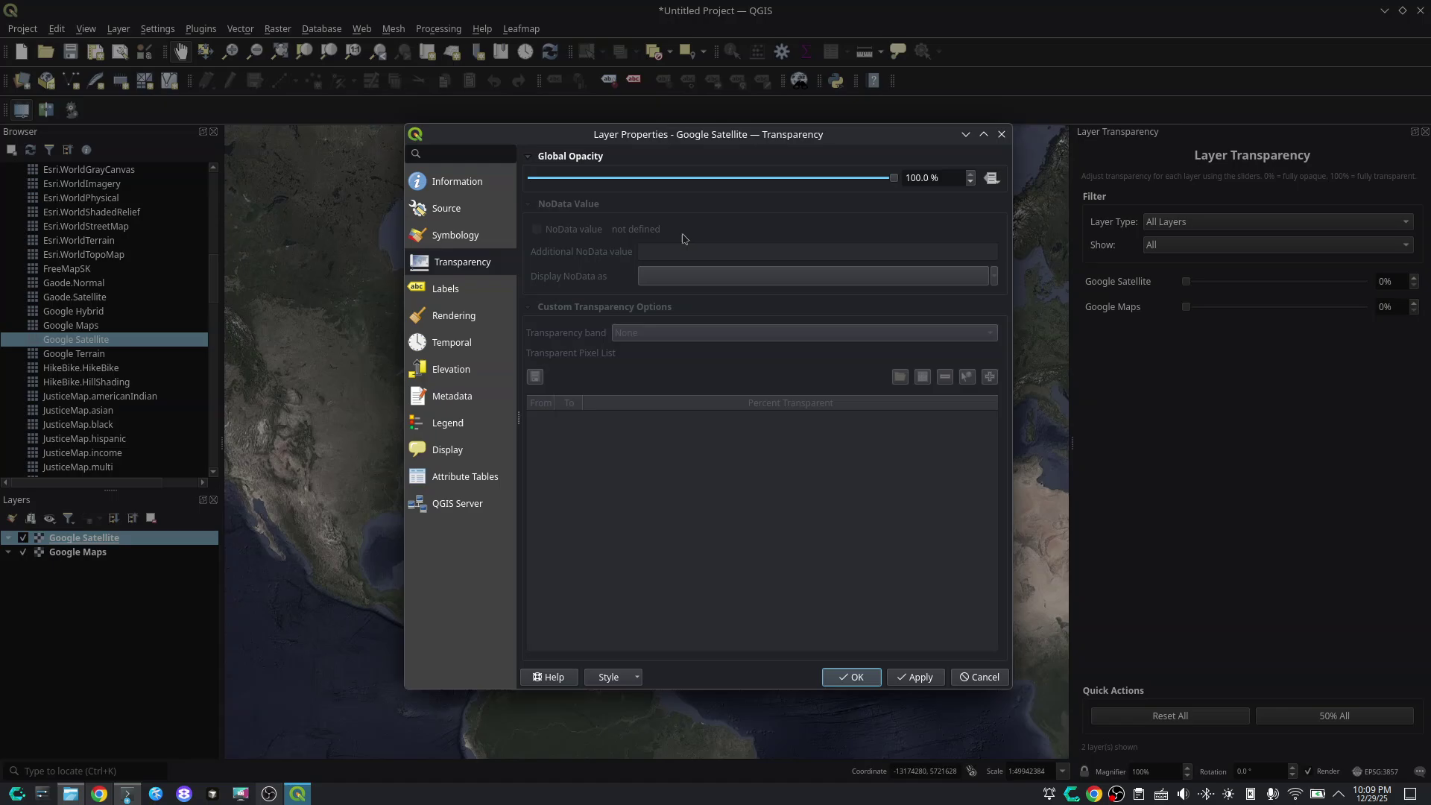
pyautogui.moveTo(895, 181); pyautogui.dragTo(615, 183)
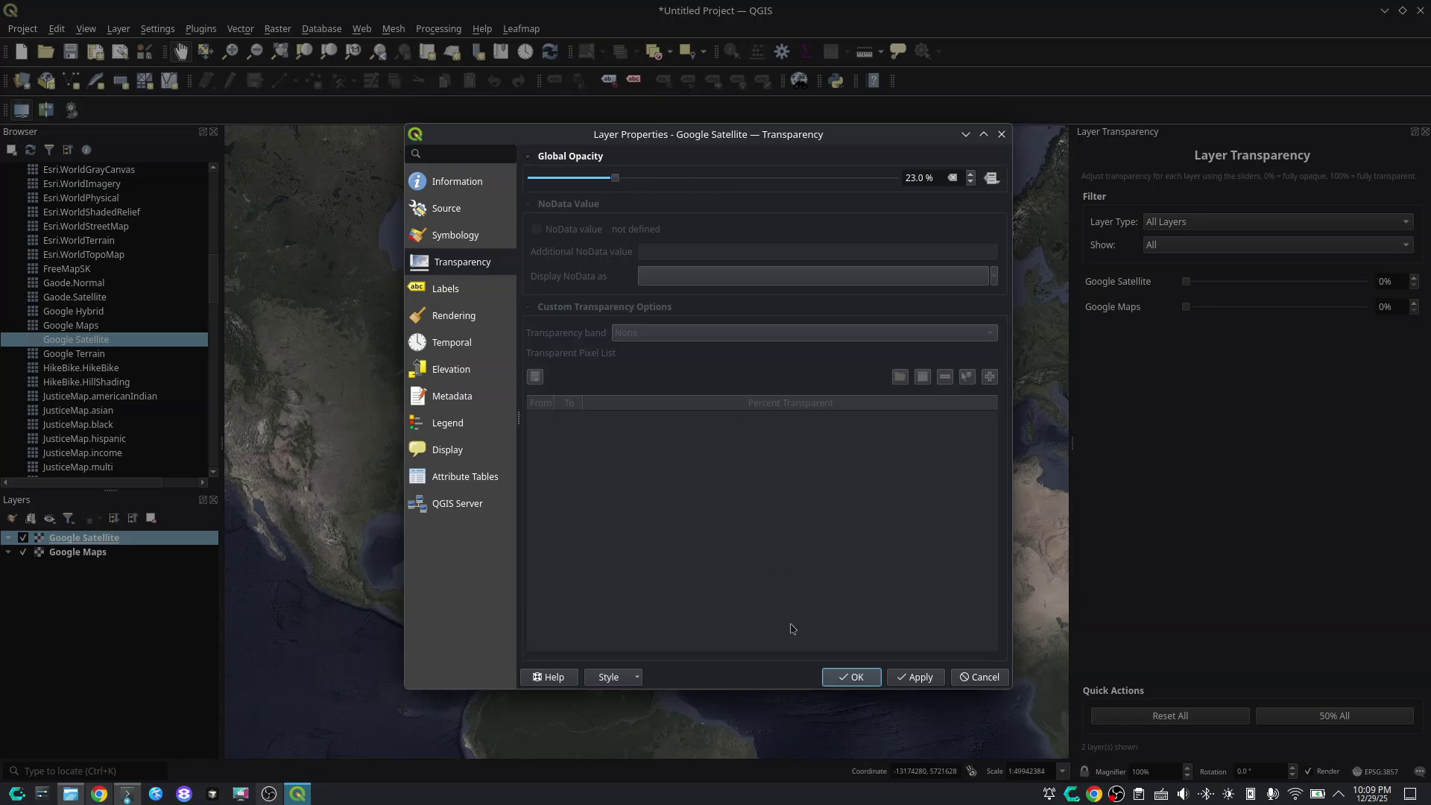
pyautogui.click(863, 680)
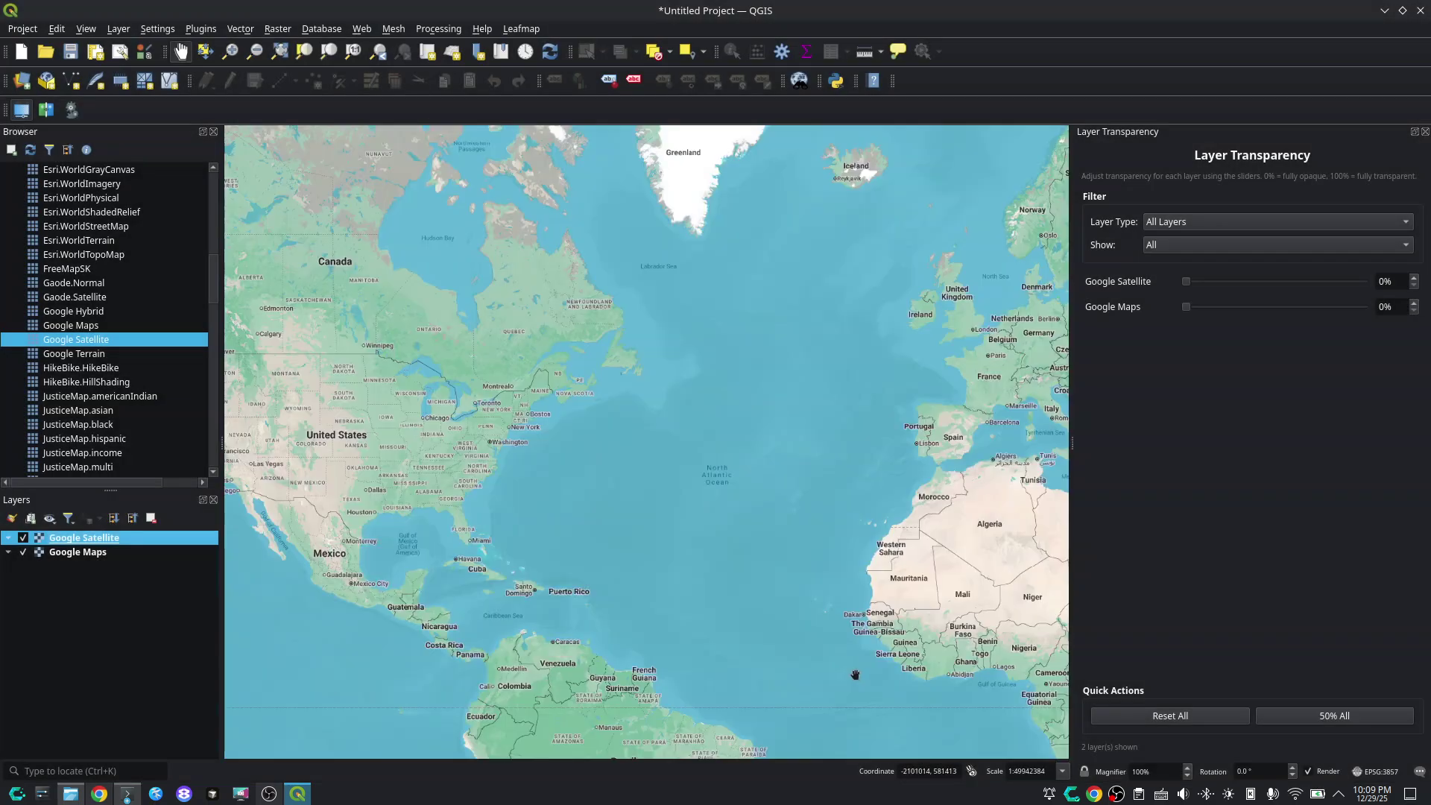
# Restore Google Satellite's global opacity to 100%
pyautogui.doubleClick(60, 540)
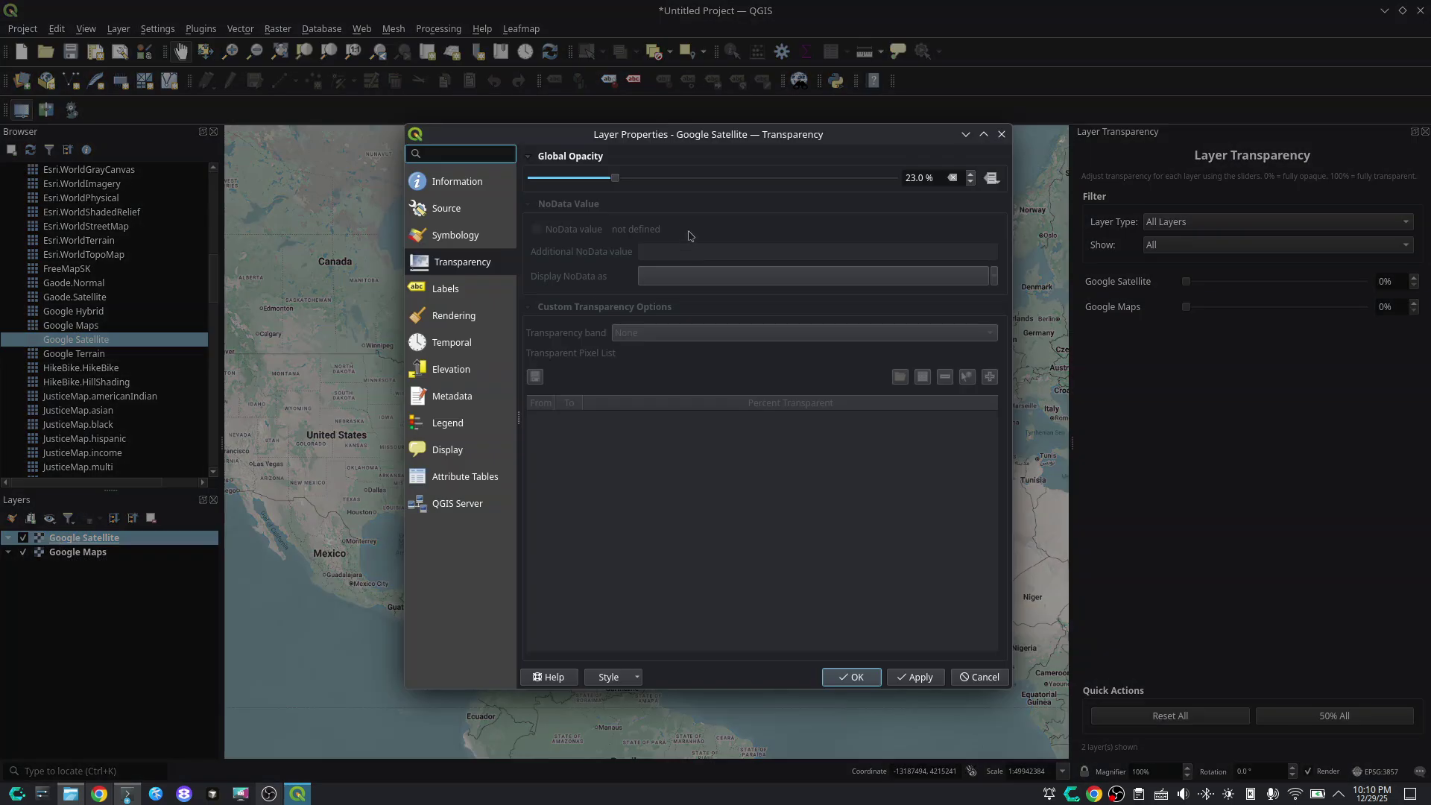
pyautogui.moveTo(612, 179); pyautogui.dragTo(938, 217)
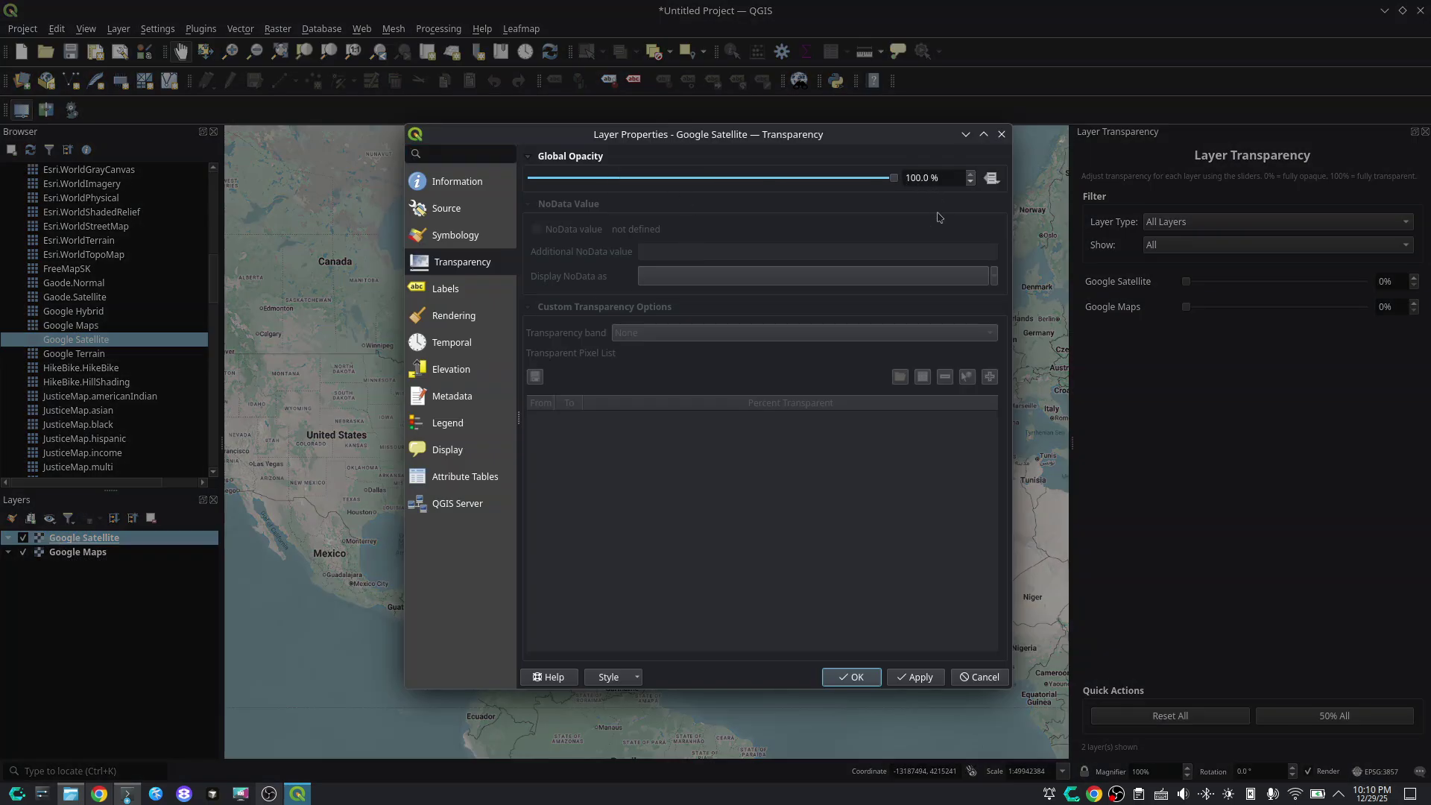
pyautogui.click(852, 676)
# Hide Google Satellite and reset its transparency slider to 0% after trying other values
pyautogui.moveTo(1188, 285); pyautogui.dragTo(1394, 284)
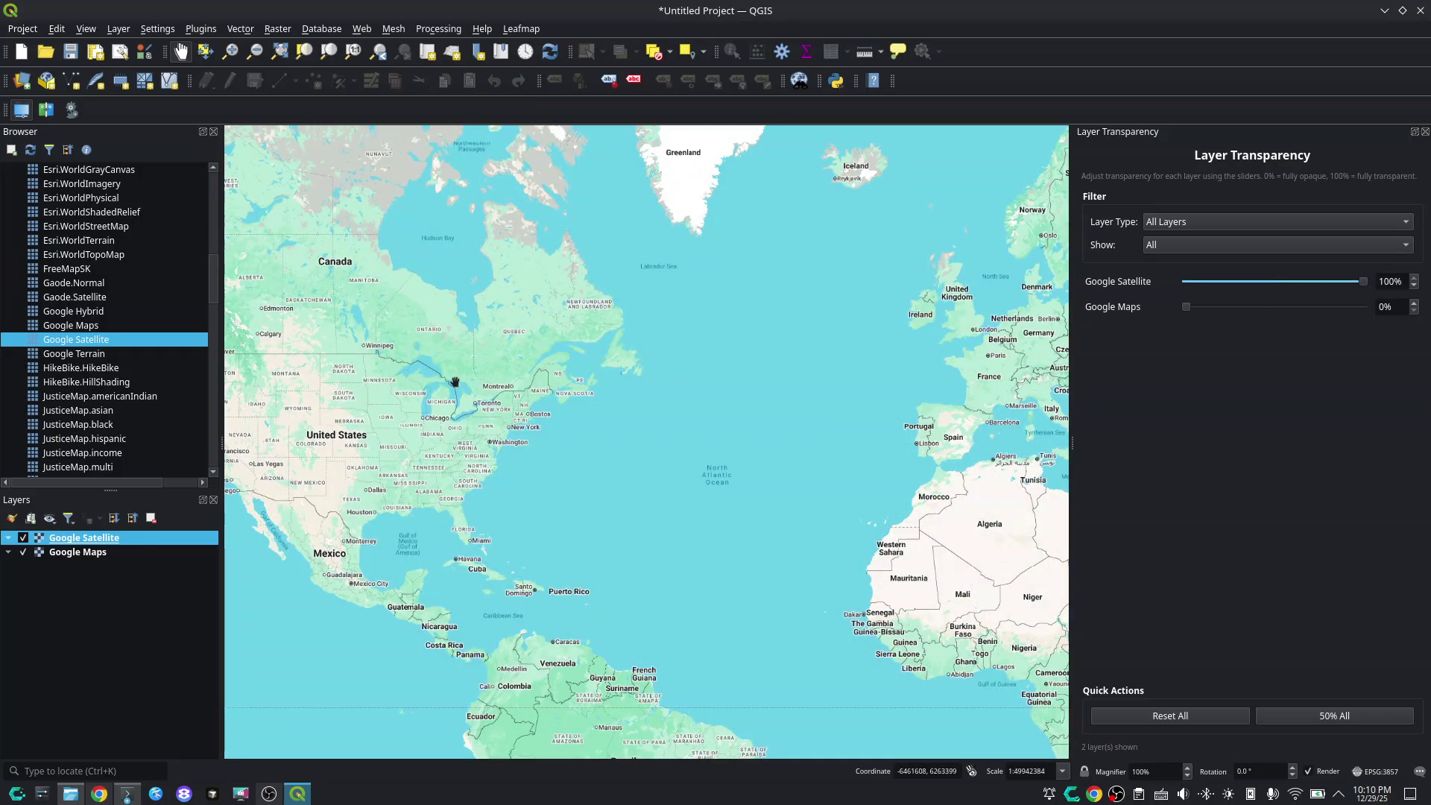
pyautogui.click(23, 538)
pyautogui.moveTo(1190, 311)
pyautogui.mouseDown()
pyautogui.moveTo(1345, 313)
pyautogui.moveTo(1179, 313)
pyautogui.moveTo(1192, 312)
pyautogui.mouseUp()
pyautogui.moveTo(1361, 284); pyautogui.dragTo(1143, 313)
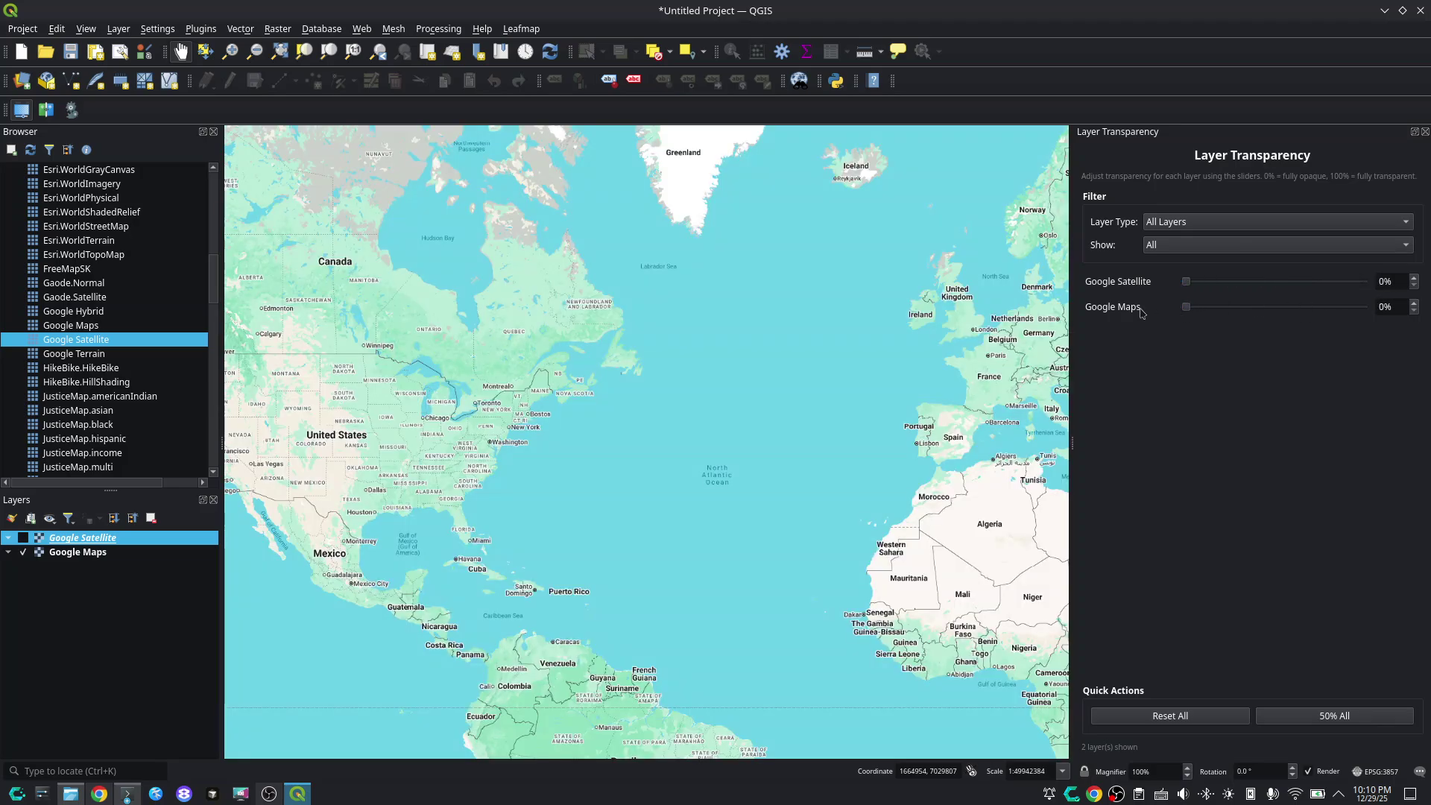
# Select Google Maps and set the Layer Transparency list to Visible Only
pyautogui.click(1190, 248)
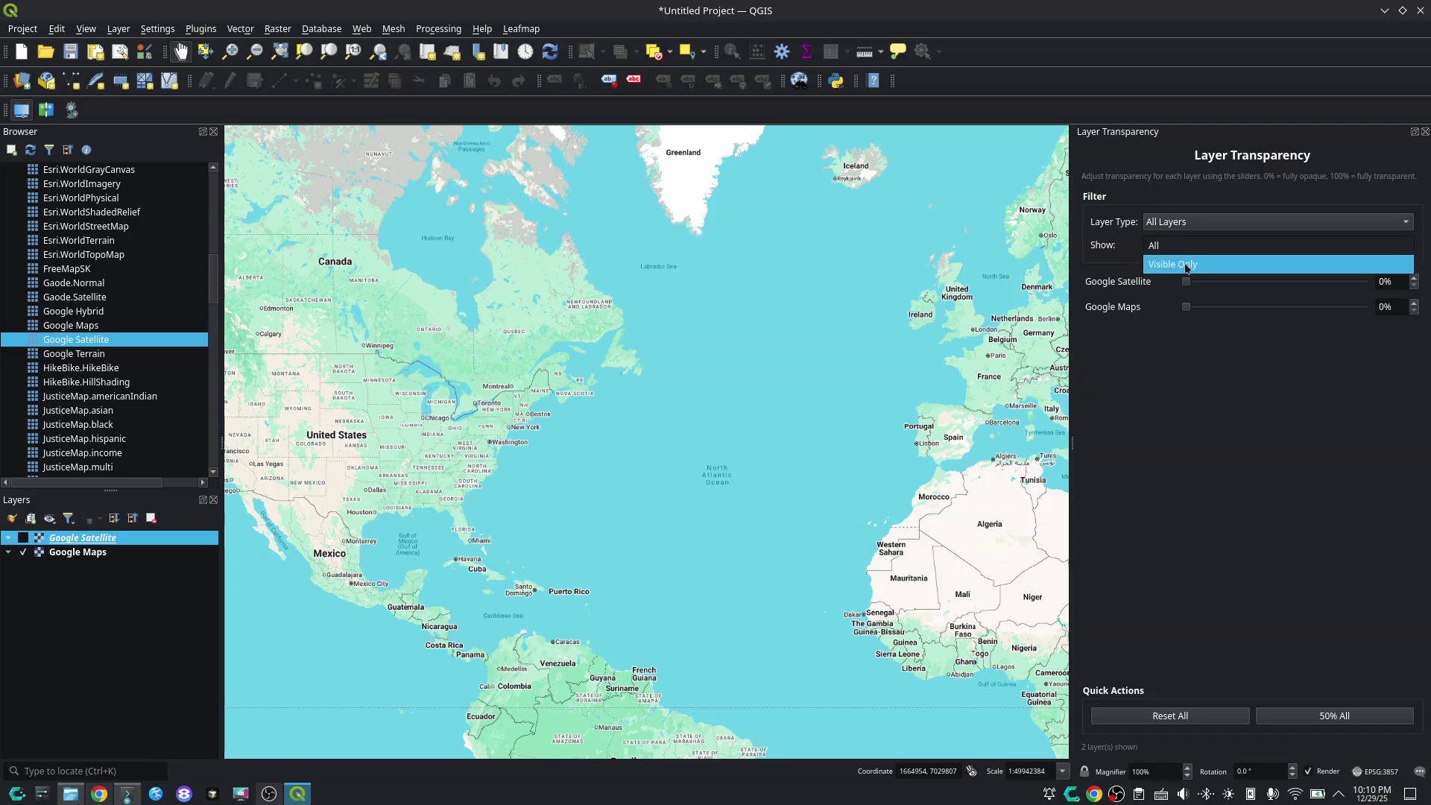
pyautogui.click(1178, 225)
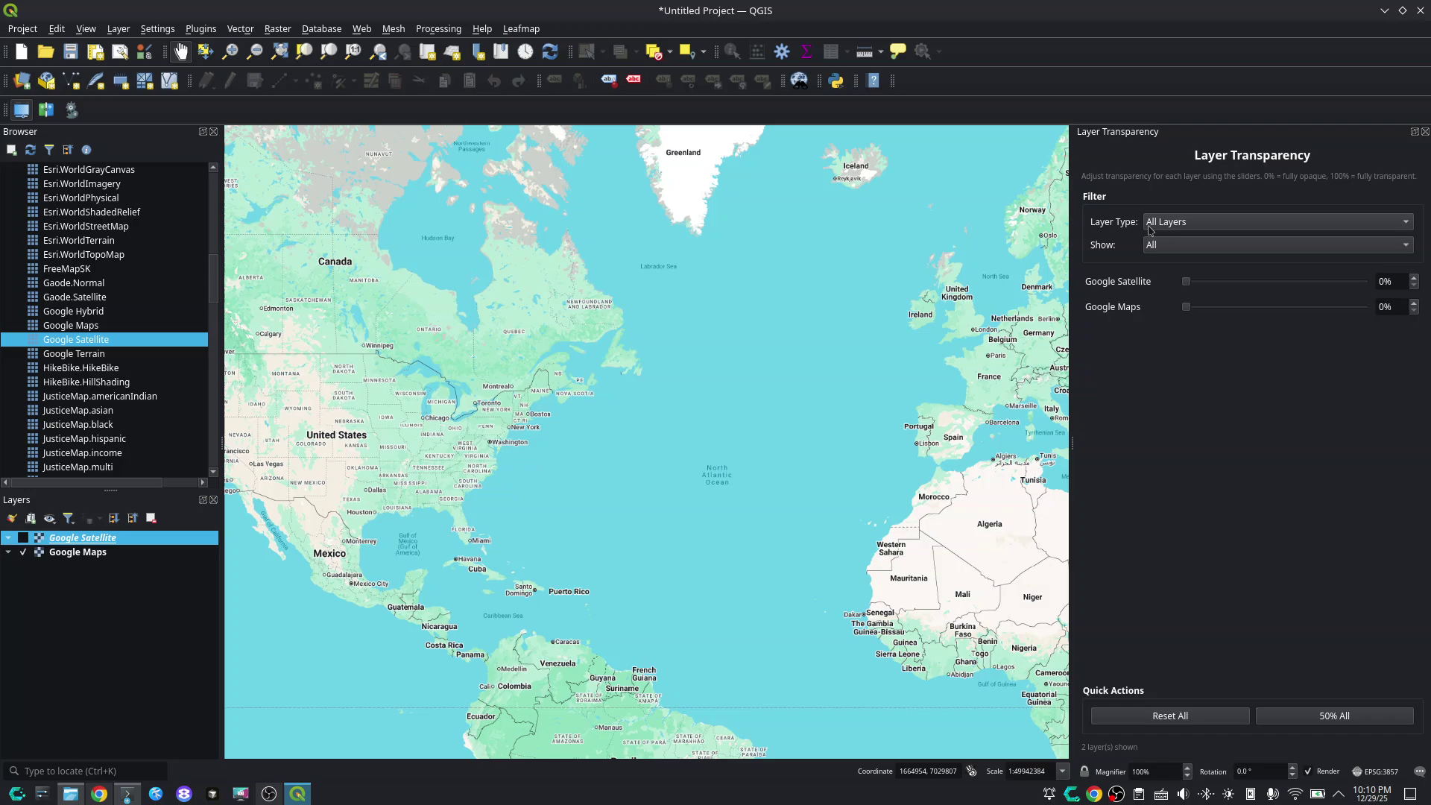
pyautogui.click(75, 553)
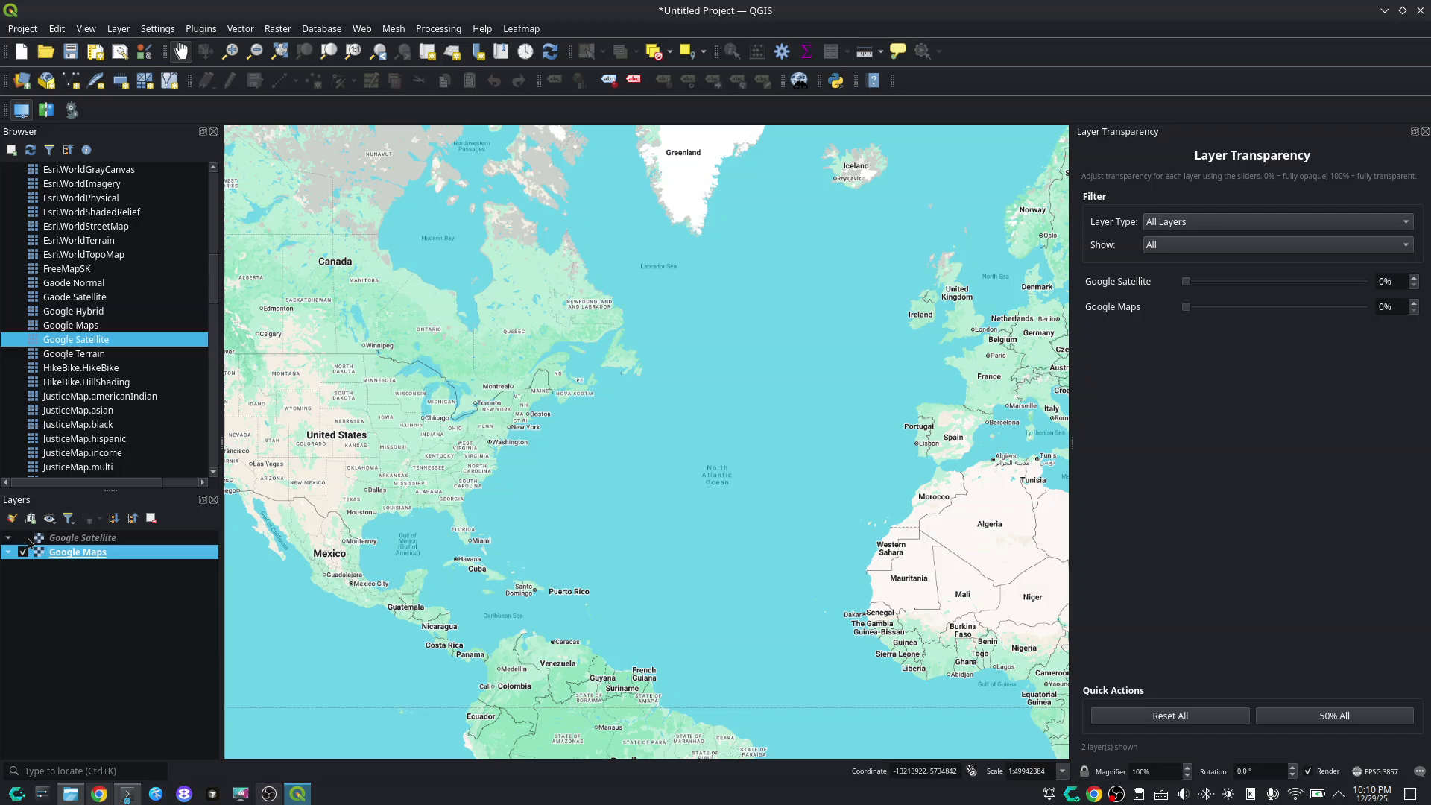
pyautogui.click(1223, 245)
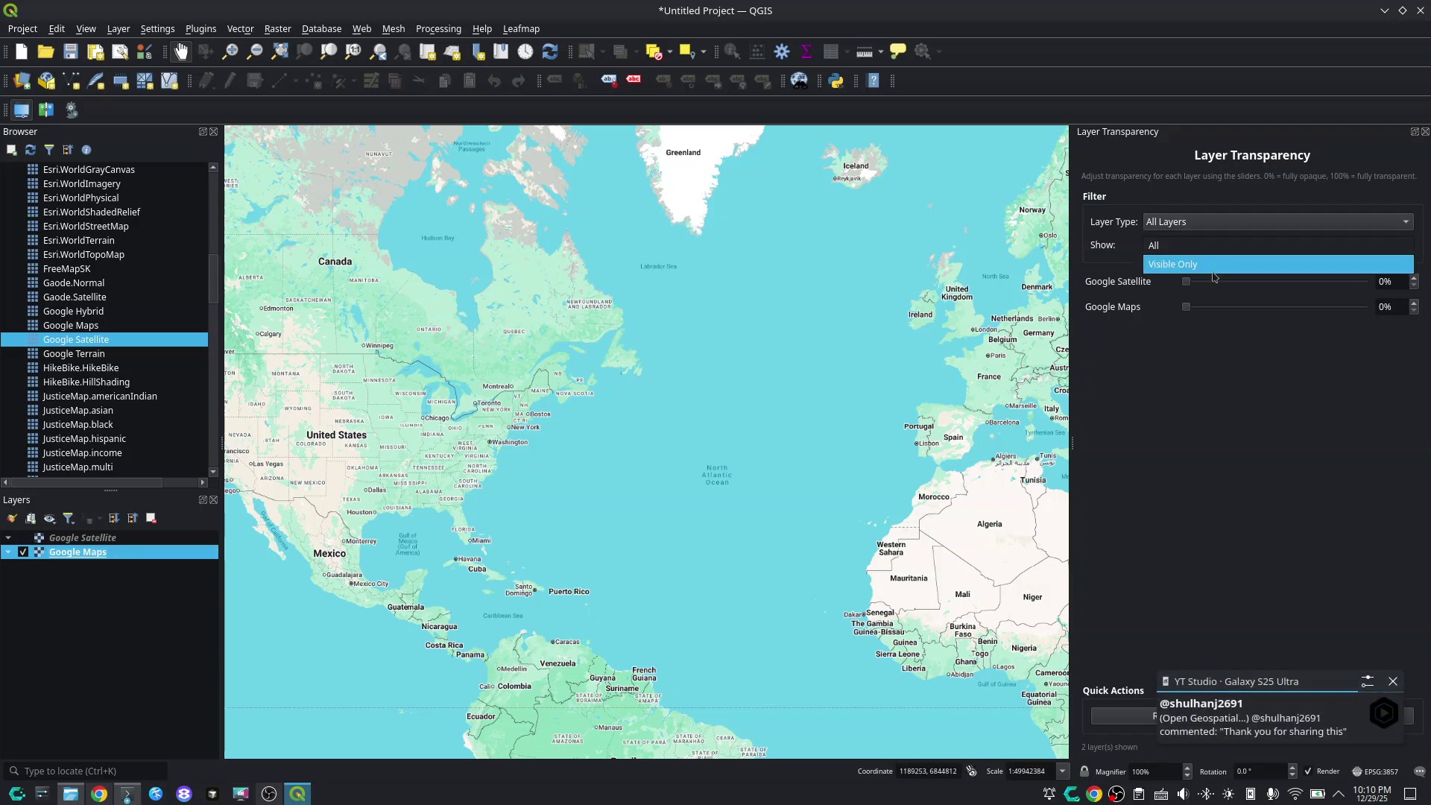
pyautogui.click(1215, 271)
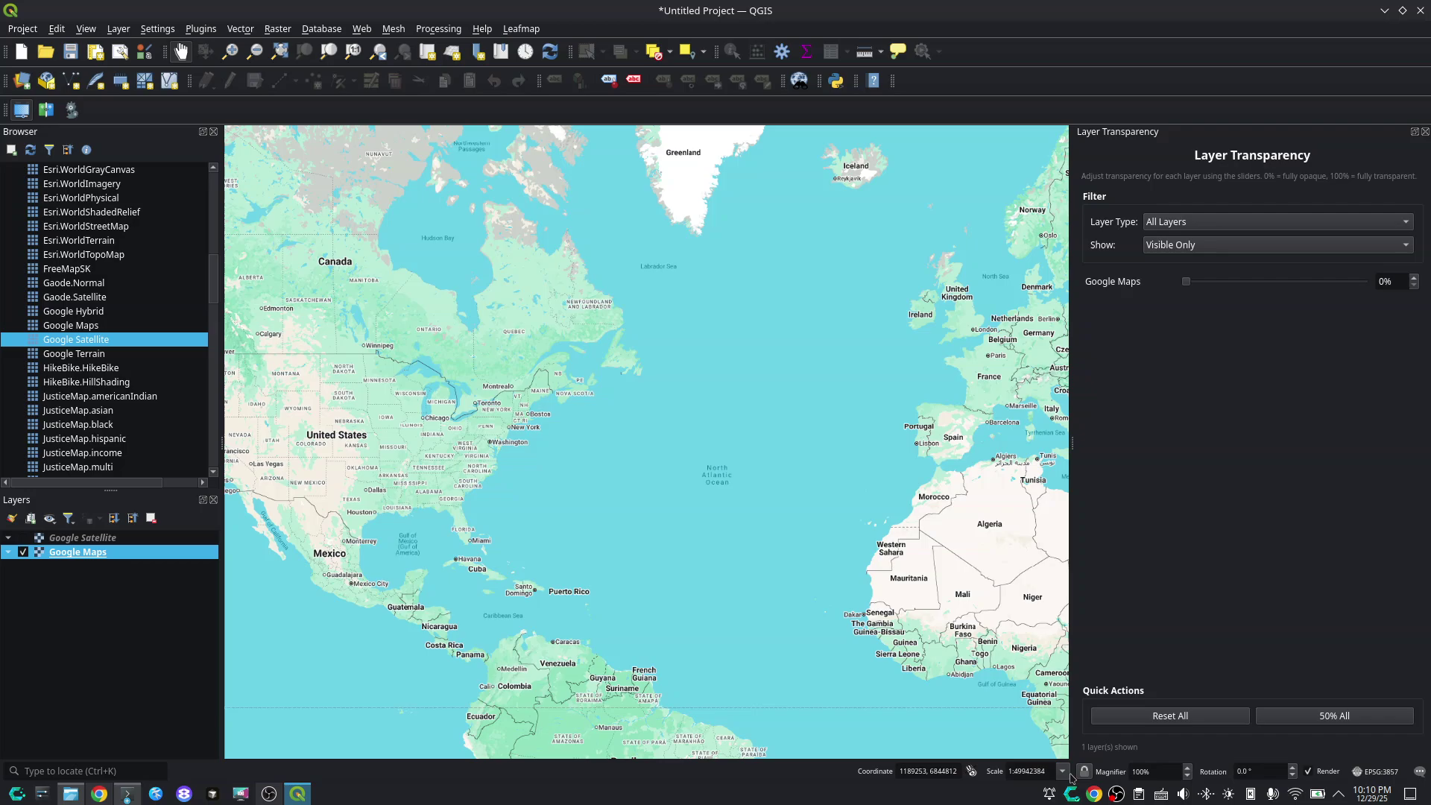
# Silence system notifications for 1 hour and close the Layer Transparency panel
pyautogui.click(1049, 795)
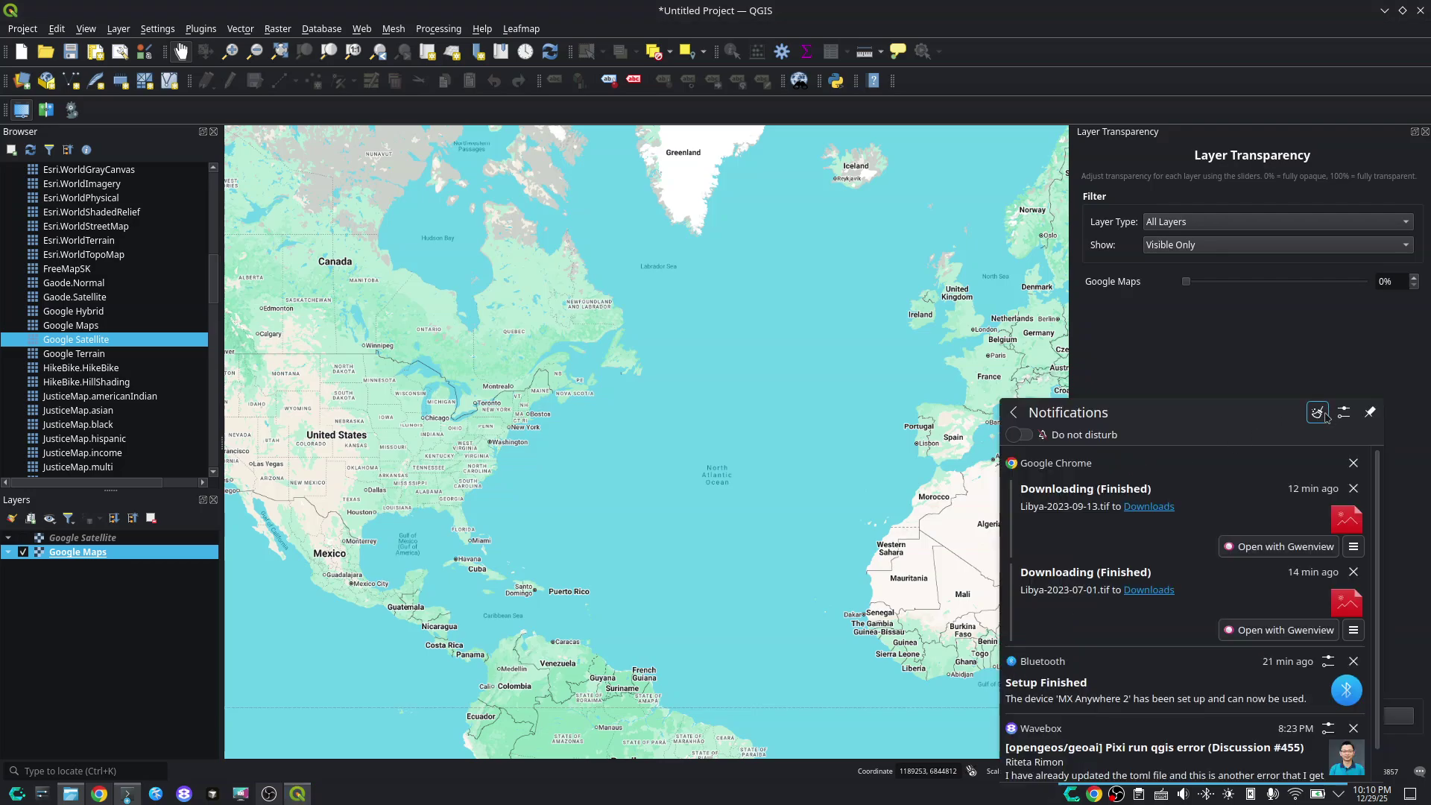
pyautogui.click(1029, 439)
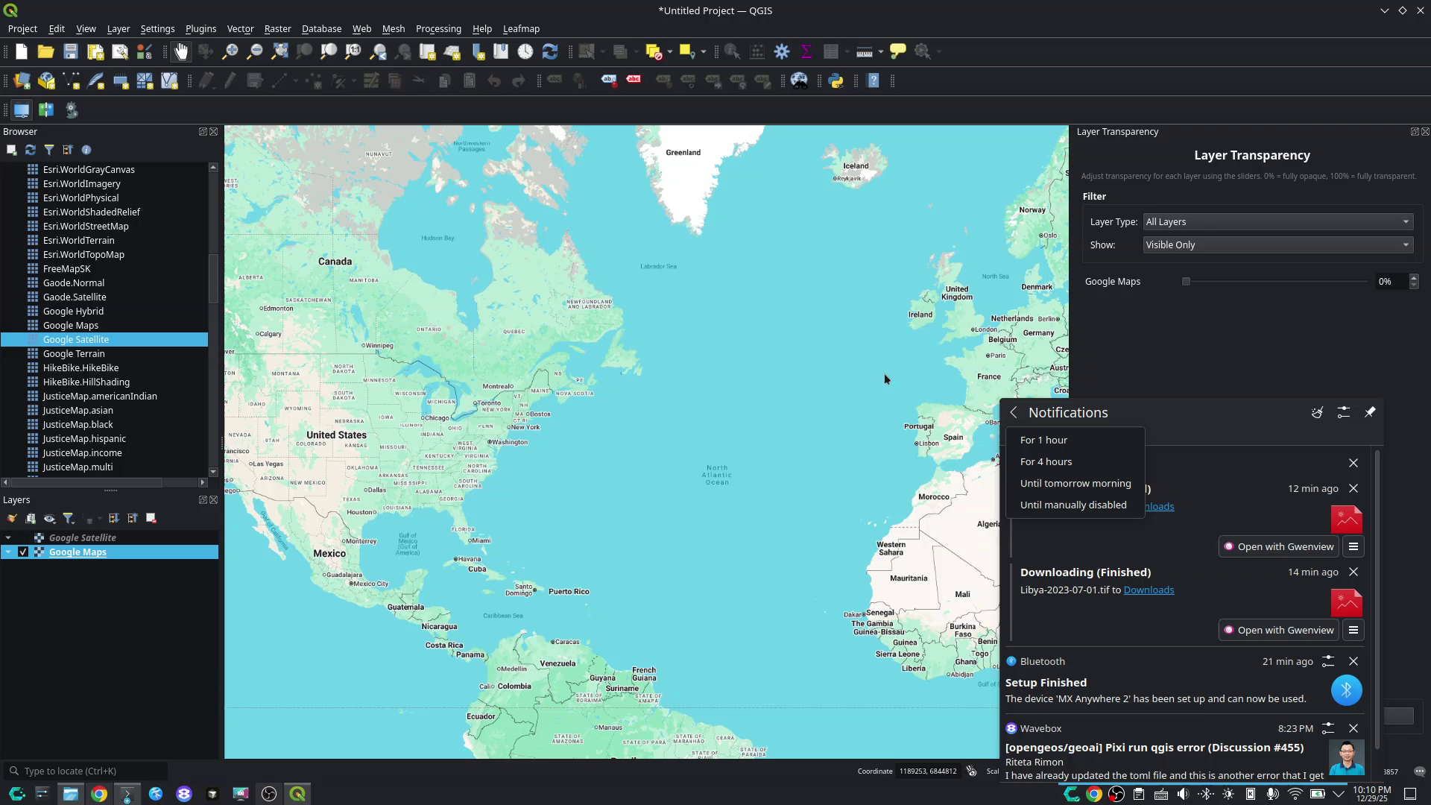
pyautogui.click(1082, 439)
pyautogui.click(1226, 336)
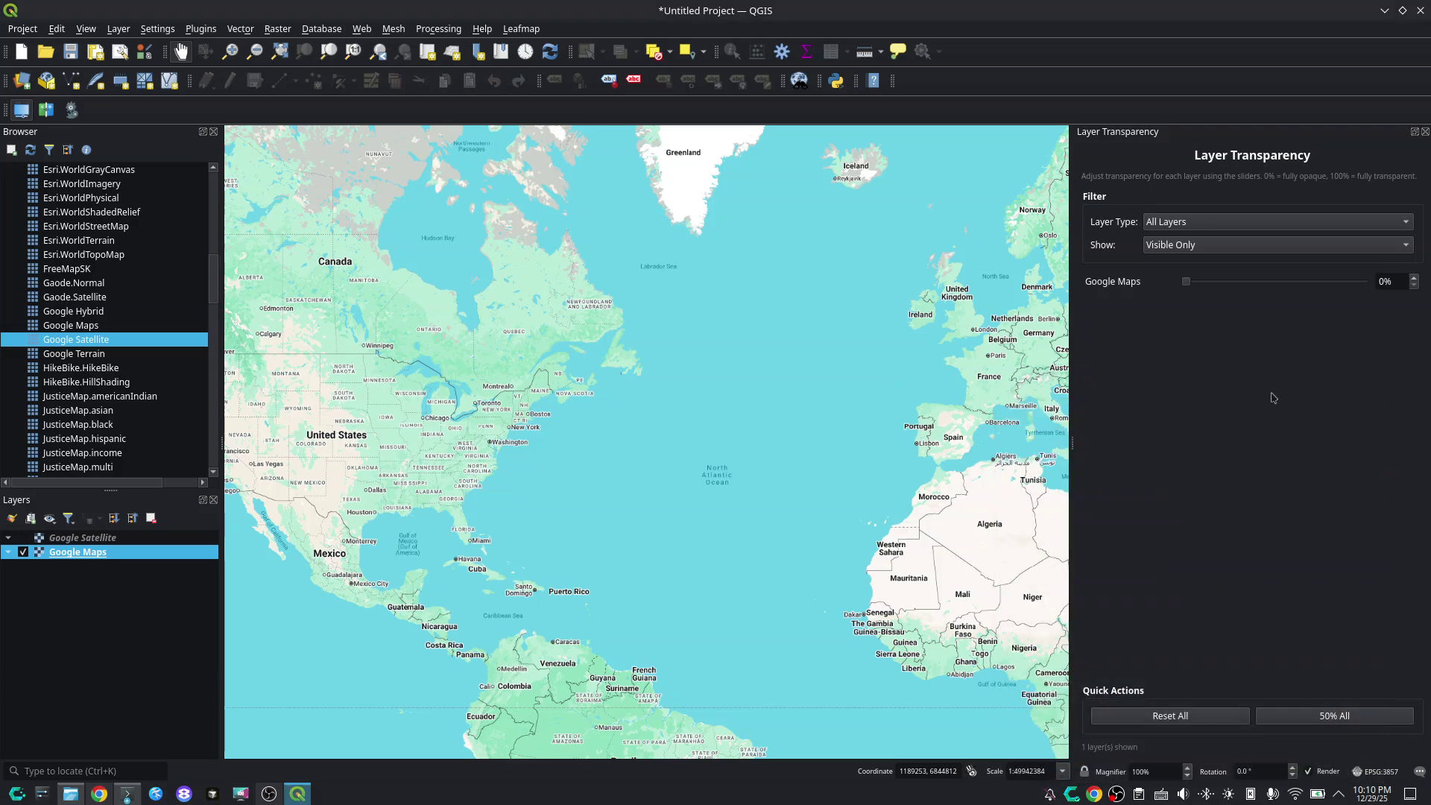
pyautogui.moveTo(490, 356); pyautogui.dragTo(581, 350)
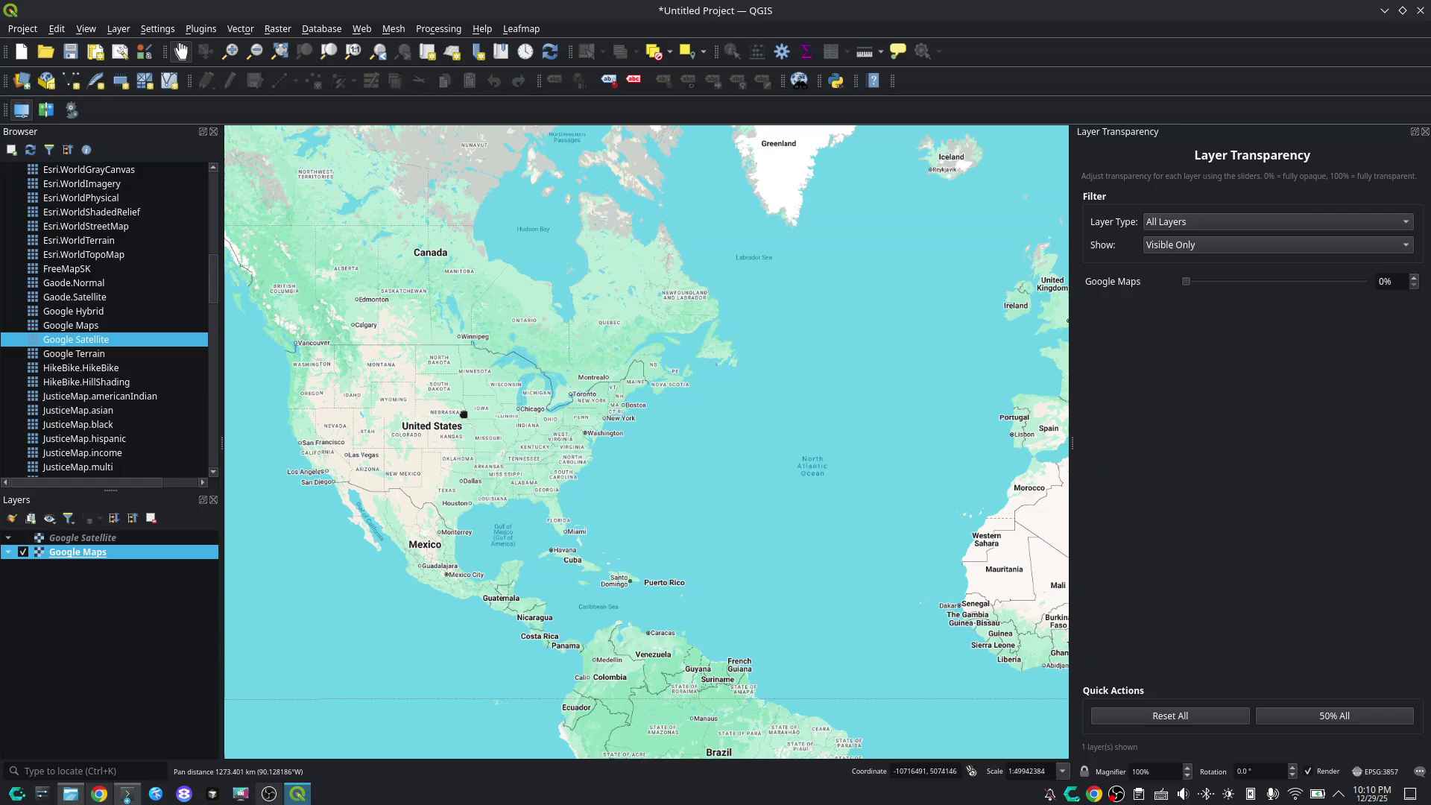
pyautogui.click(1425, 132)
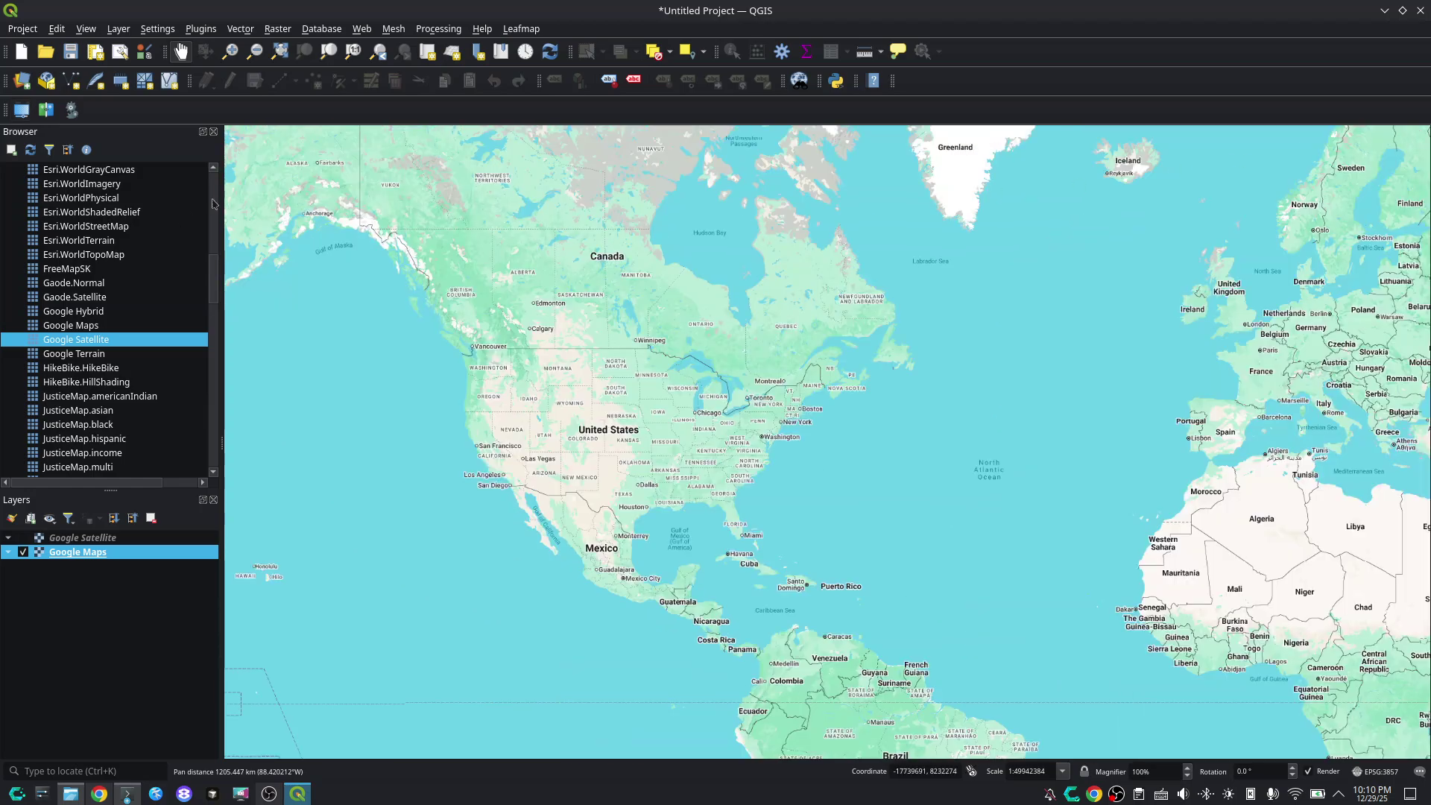
# Open the Layer Swipe tool and bring Europe and Africa into view
pyautogui.click(49, 112)
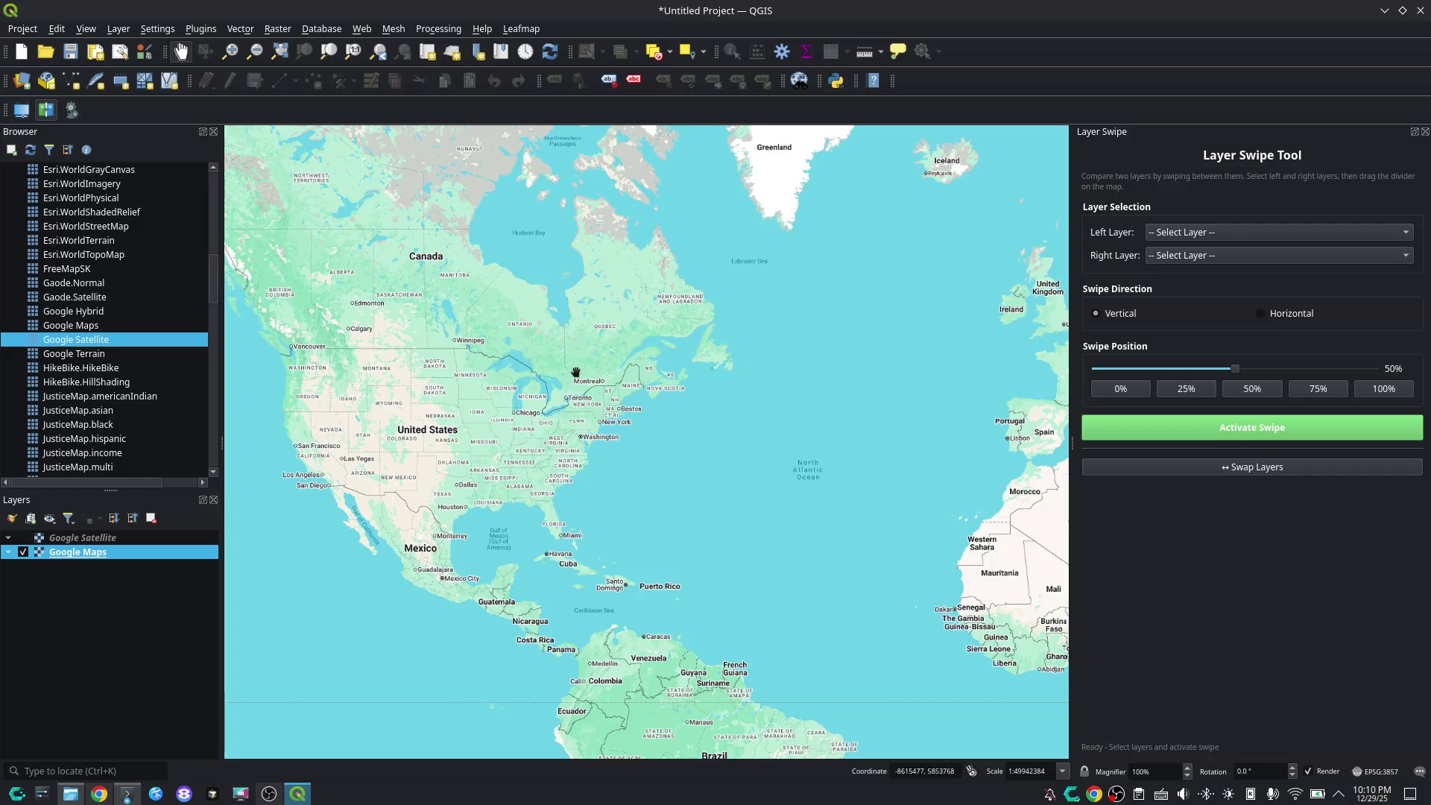
pyautogui.moveTo(571, 357); pyautogui.dragTo(639, 333)
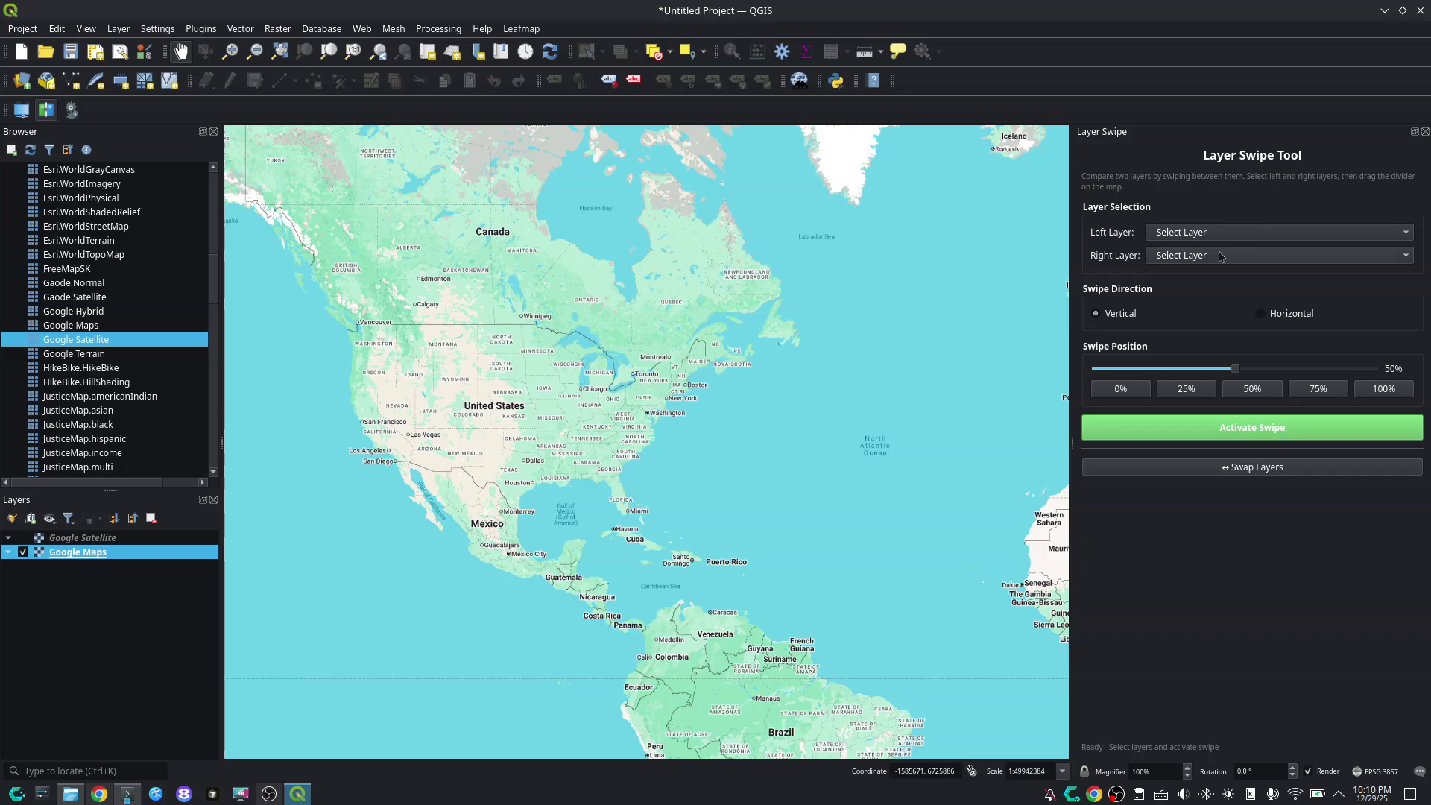
pyautogui.moveTo(766, 452); pyautogui.dragTo(620, 433)
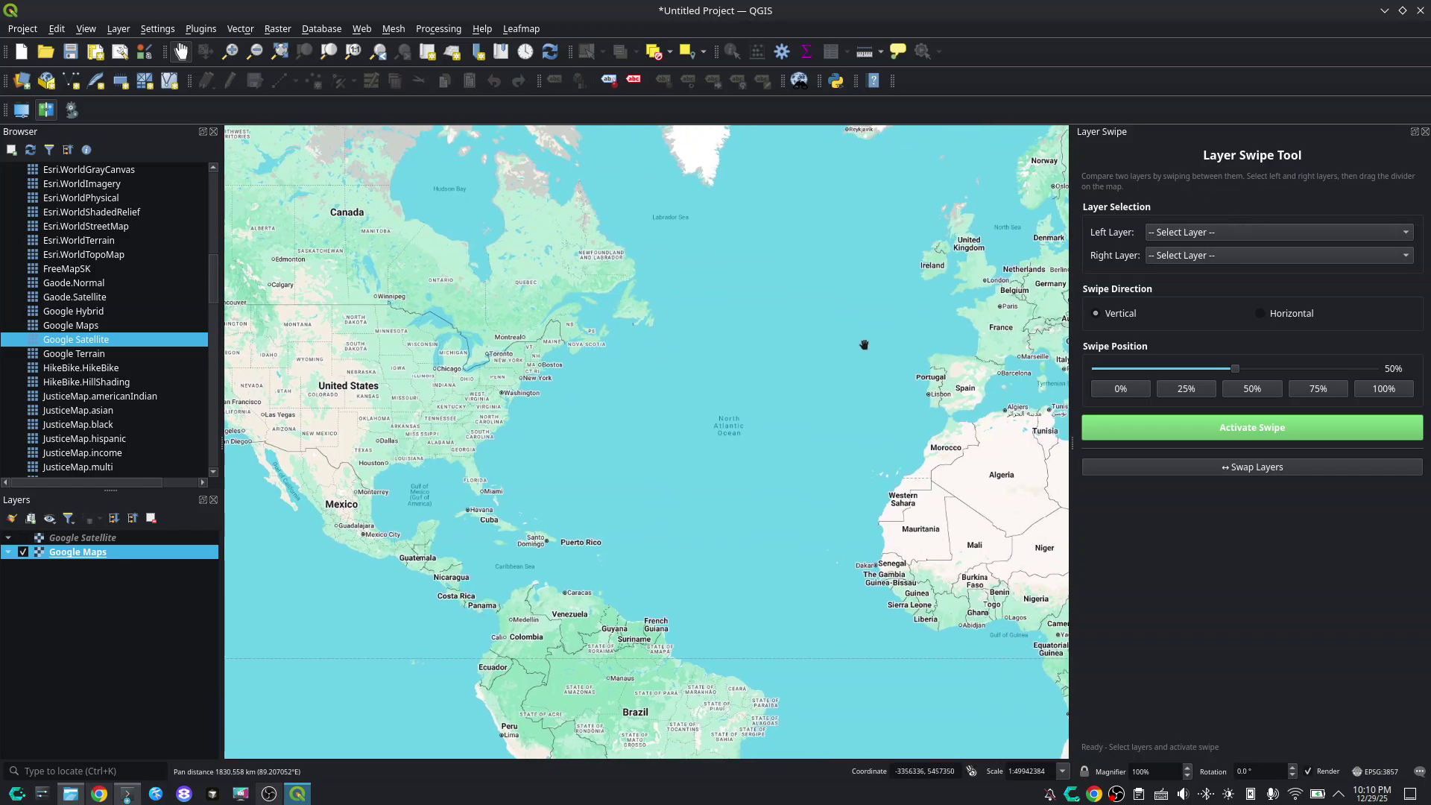
# Choose Google Satellite as Left Layer and Google Maps as Right Layer
pyautogui.click(1256, 234)
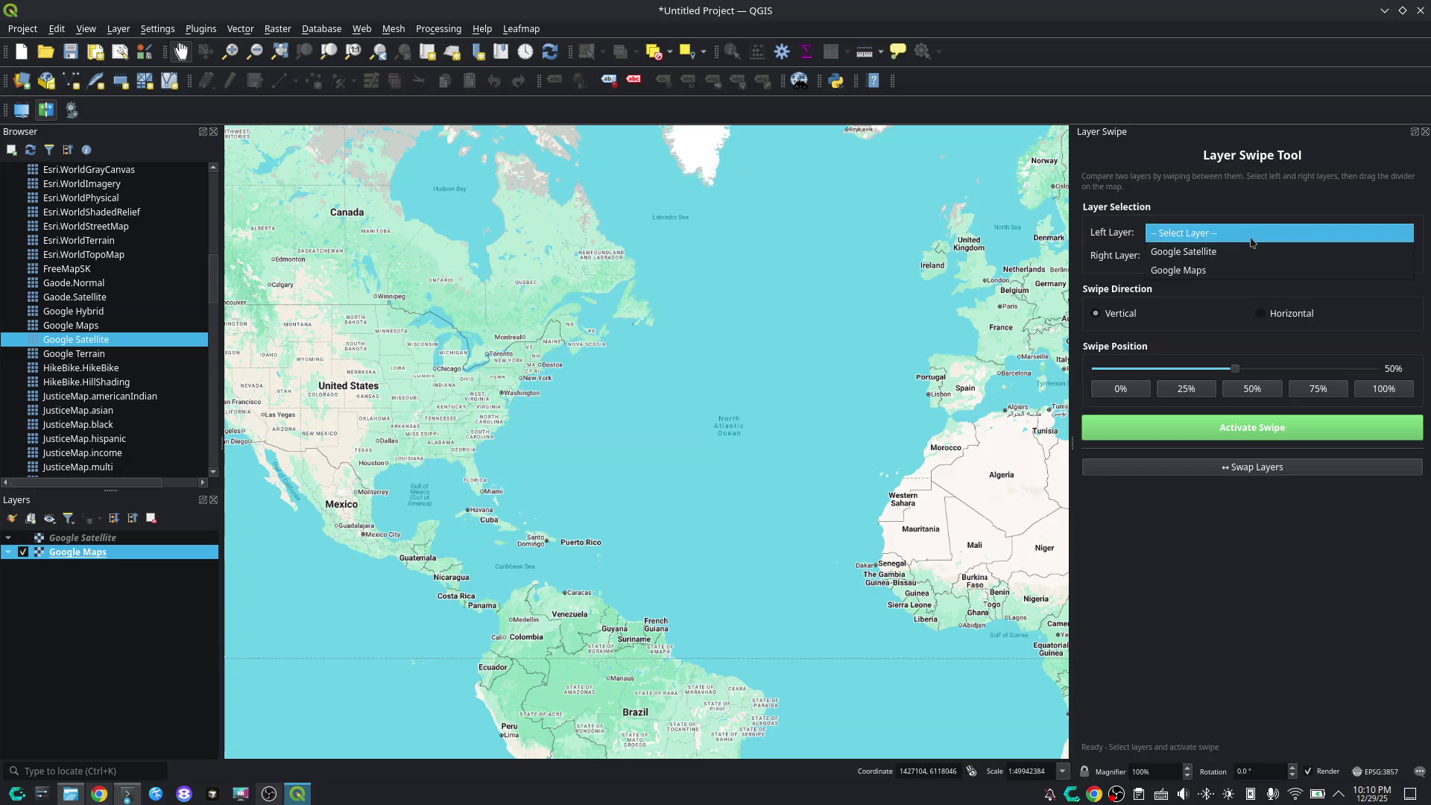
pyautogui.click(1247, 253)
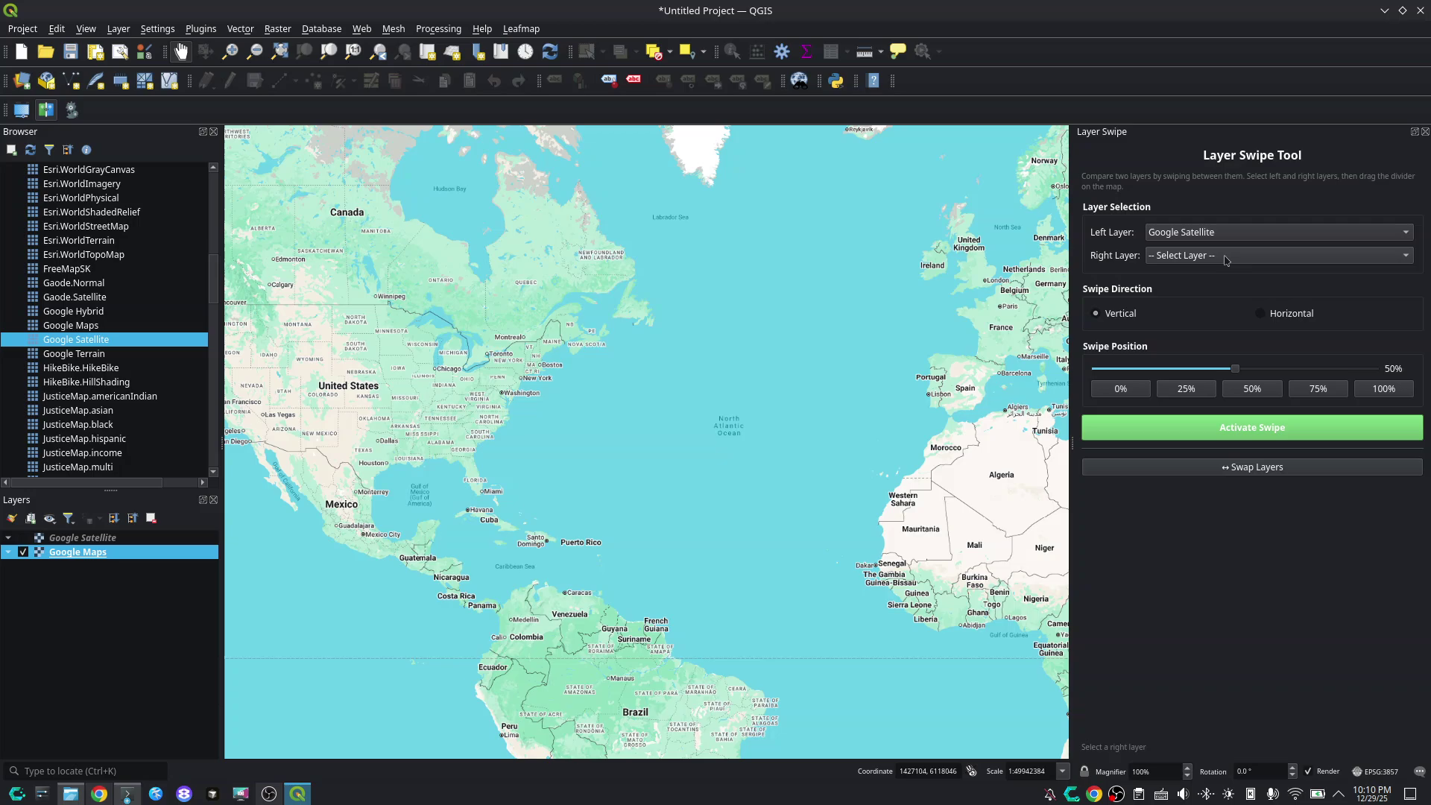
pyautogui.click(1226, 256)
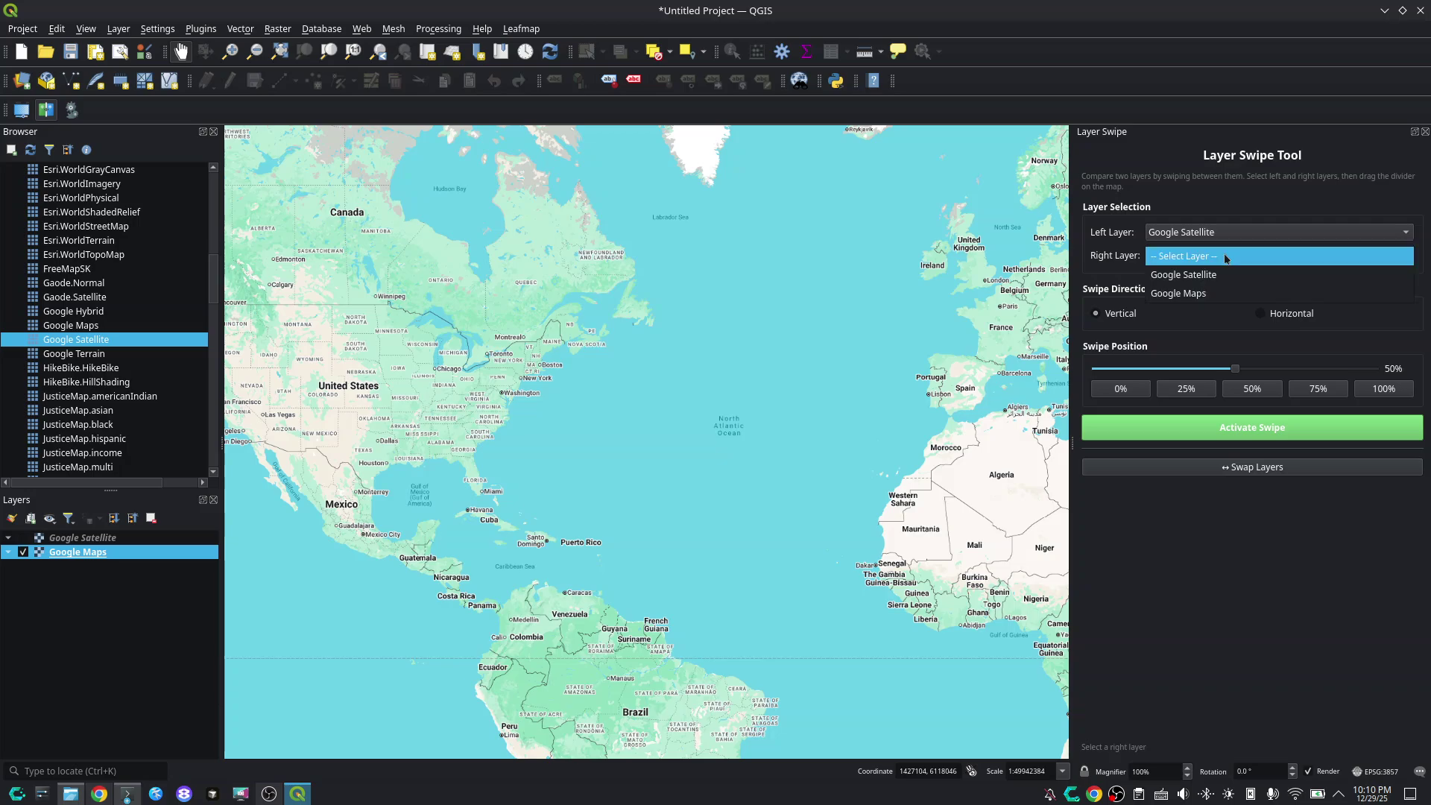
pyautogui.click(1226, 293)
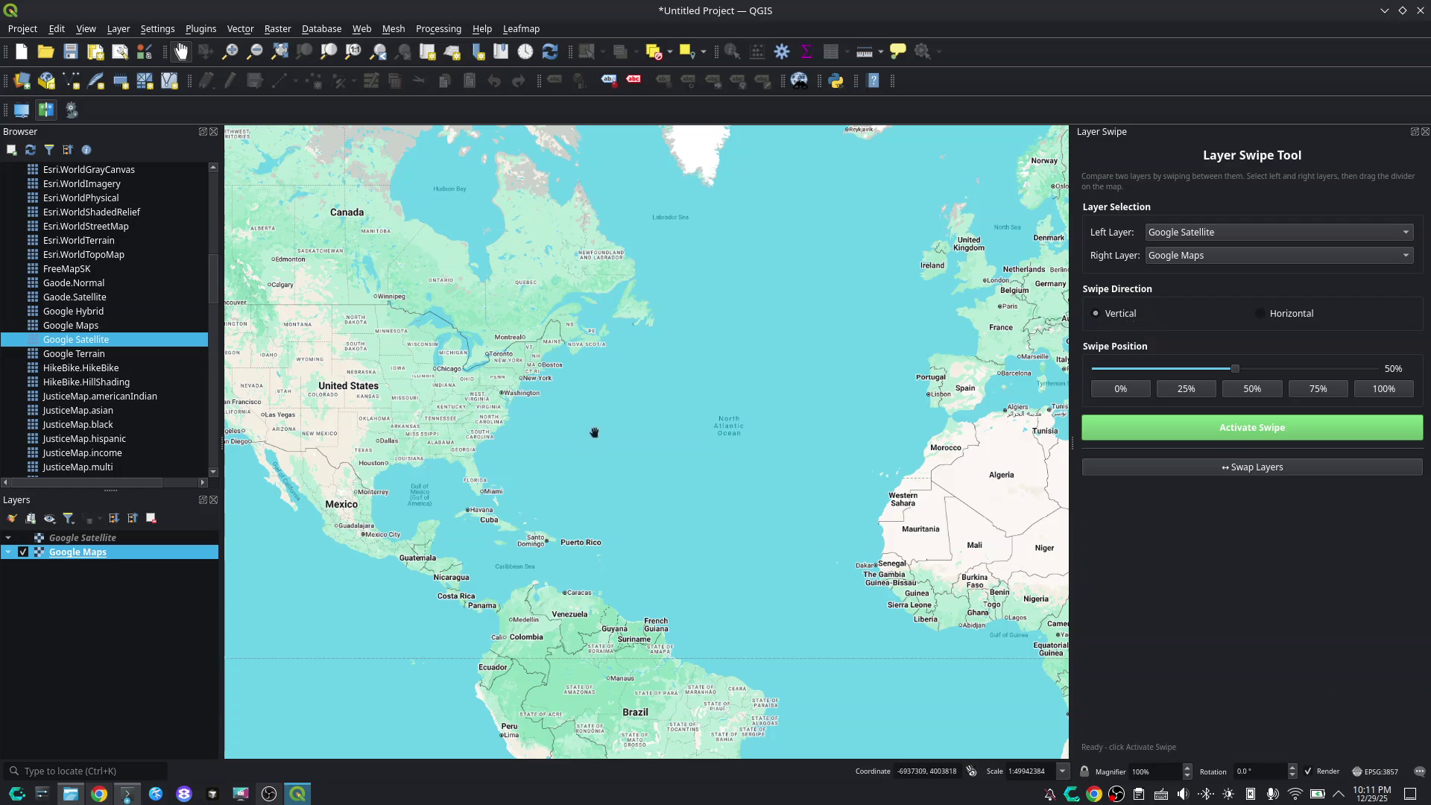
pyautogui.moveTo(591, 425); pyautogui.dragTo(641, 422)
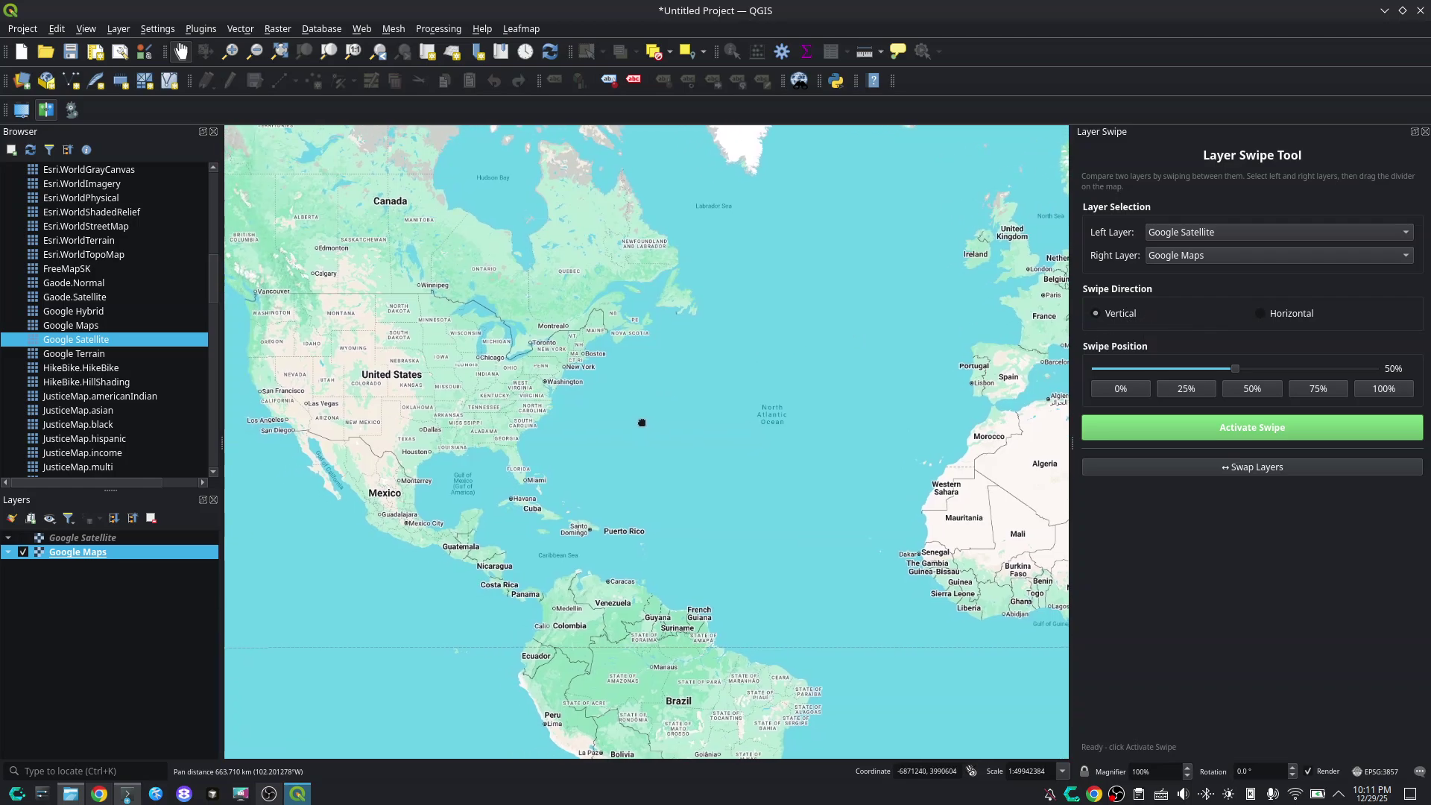
# Activate the swipe over Shawnee and move the divider between Google Satellite and Google Maps
pyautogui.click(1260, 430)
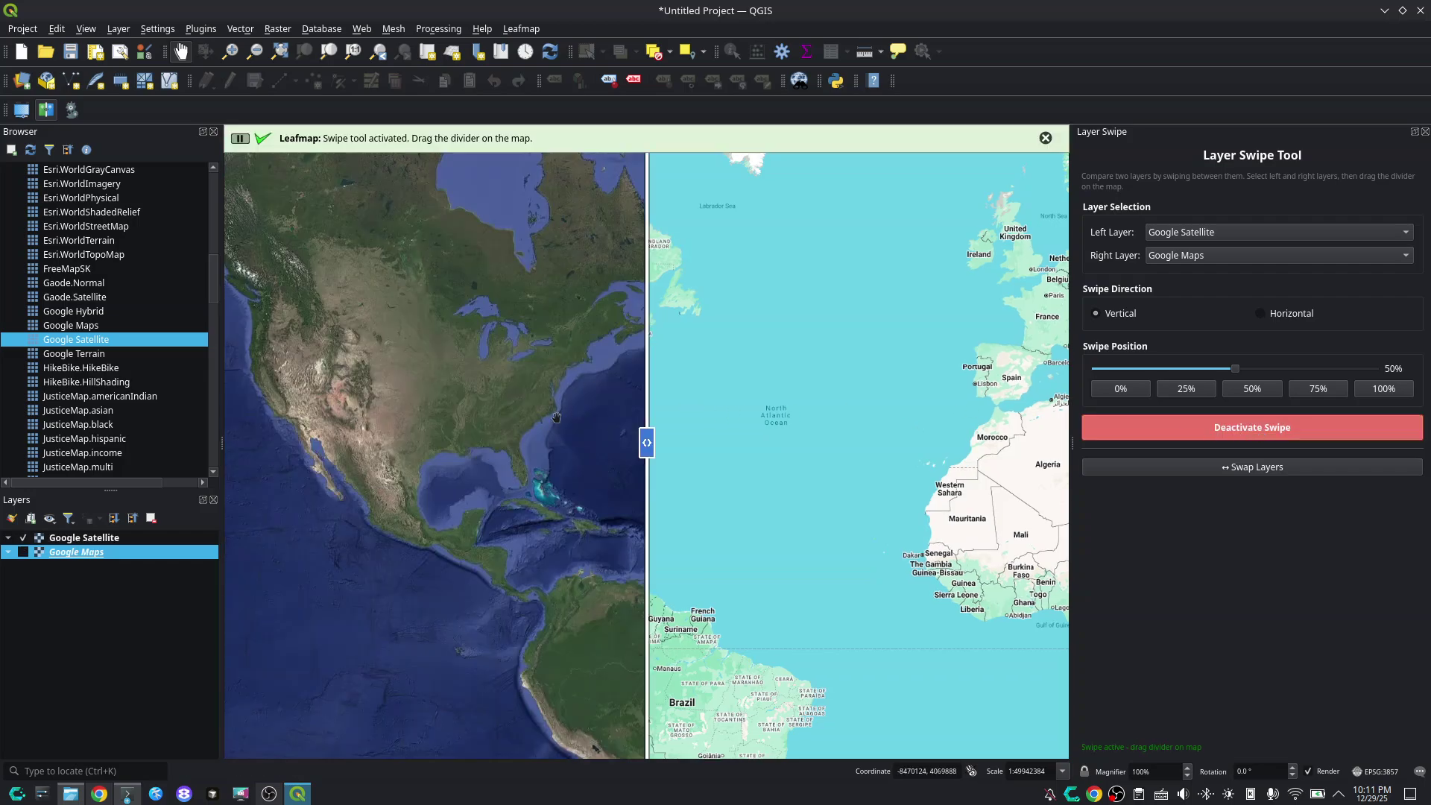
pyautogui.moveTo(557, 418); pyautogui.dragTo(583, 438)
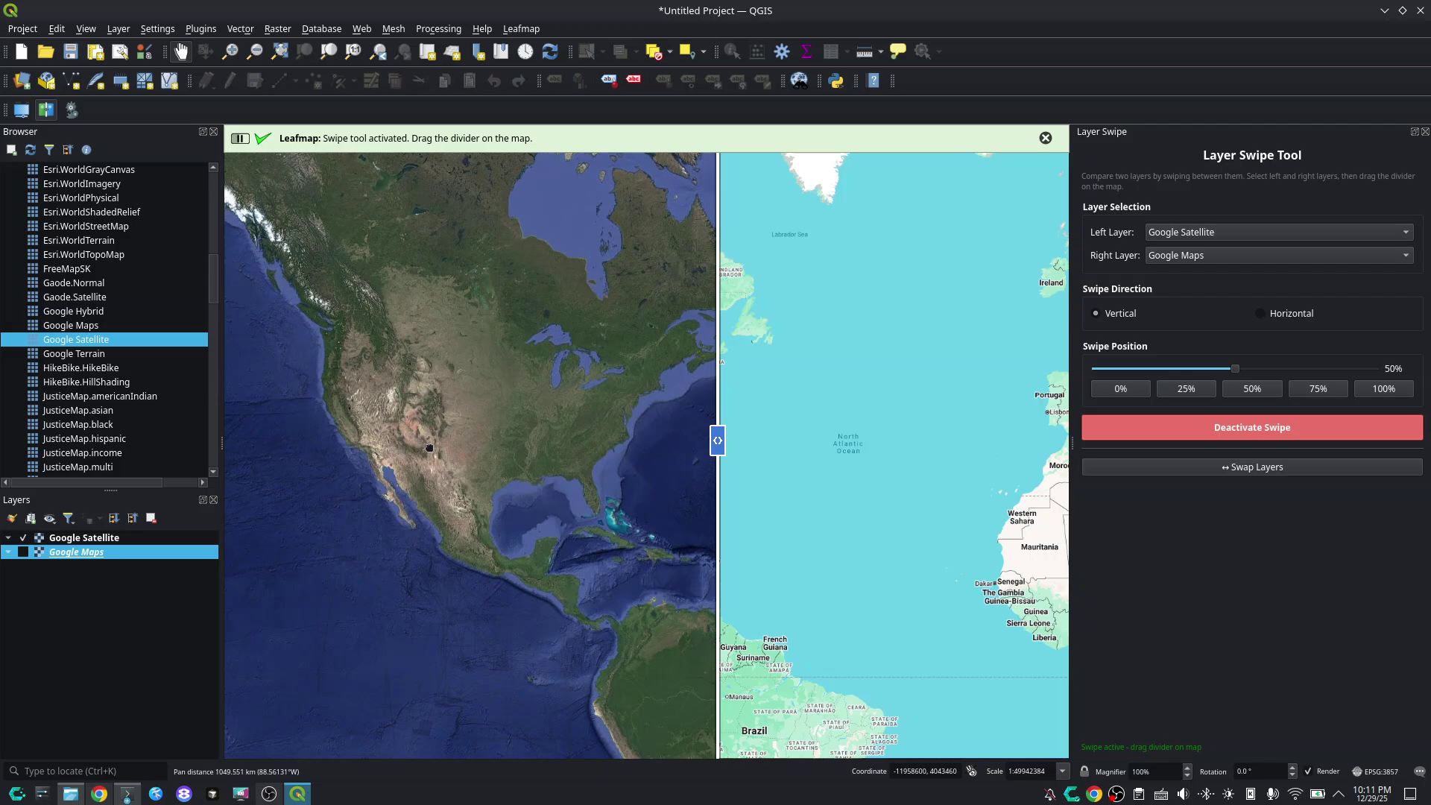
pyautogui.scroll(3, 482, 425)
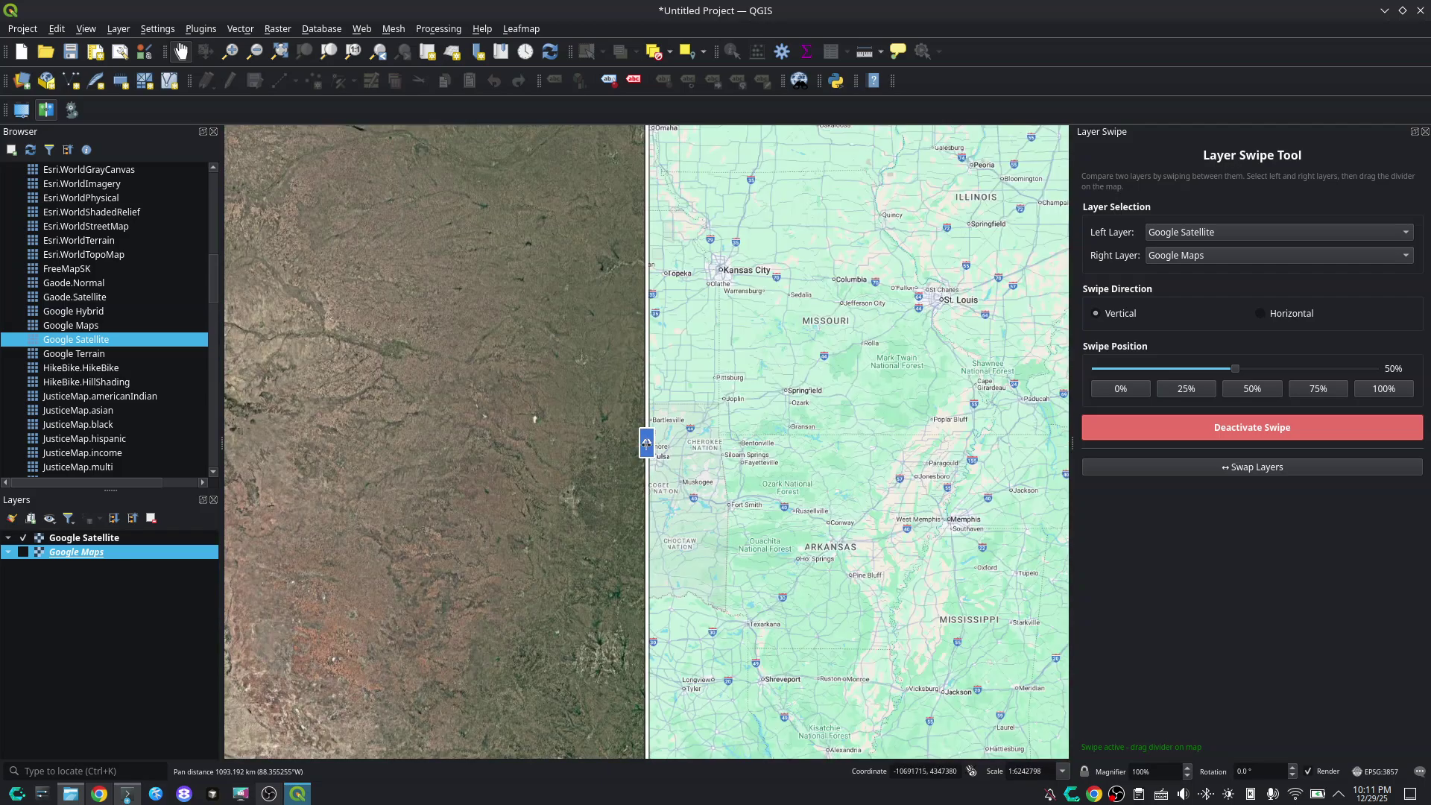
pyautogui.moveTo(637, 442); pyautogui.dragTo(663, 373)
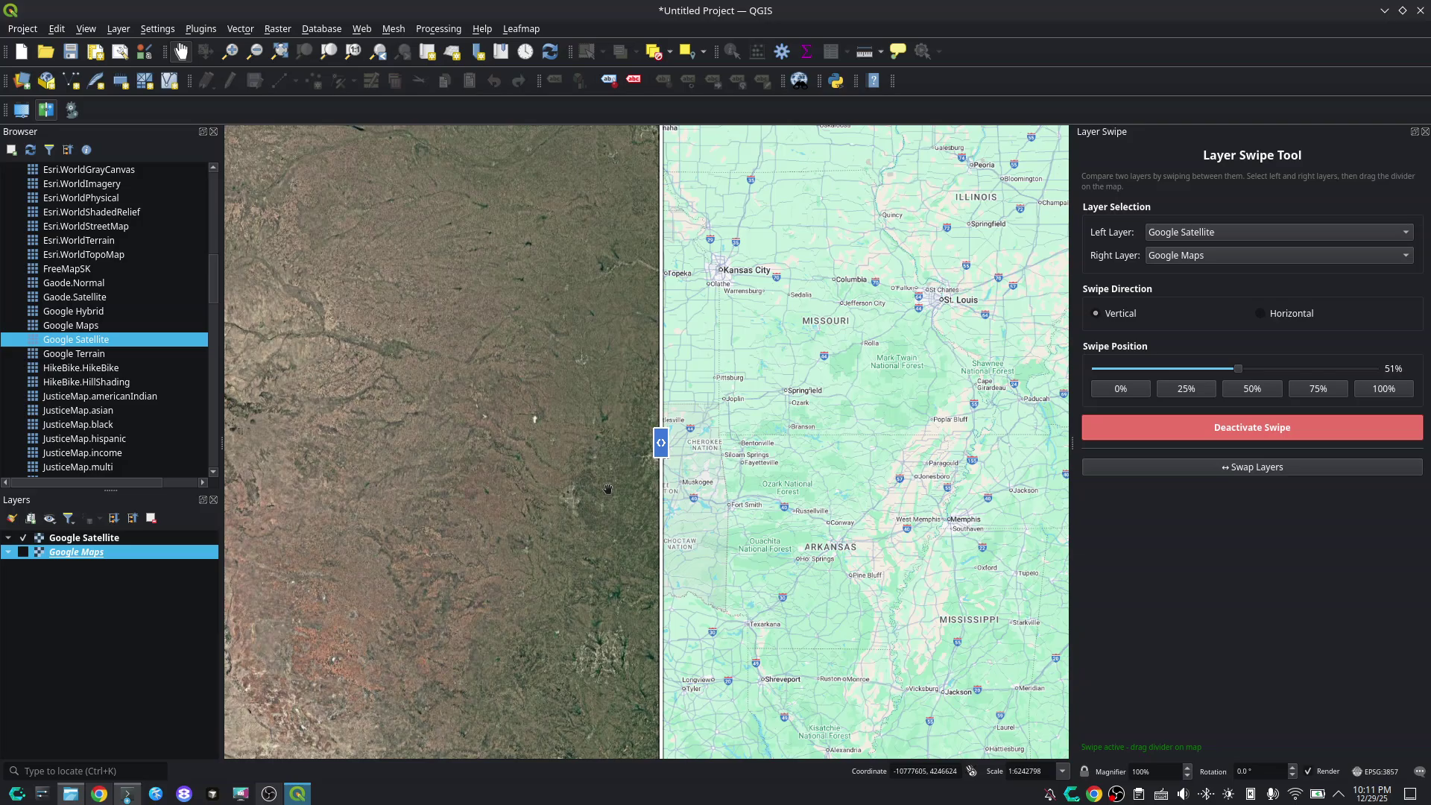
# Zoom closer into Shawnee, sweep the divider, then swap to Google Maps left, Google Satellite right
pyautogui.scroll(3, 538, 510)
pyautogui.scroll(2, 538, 510)
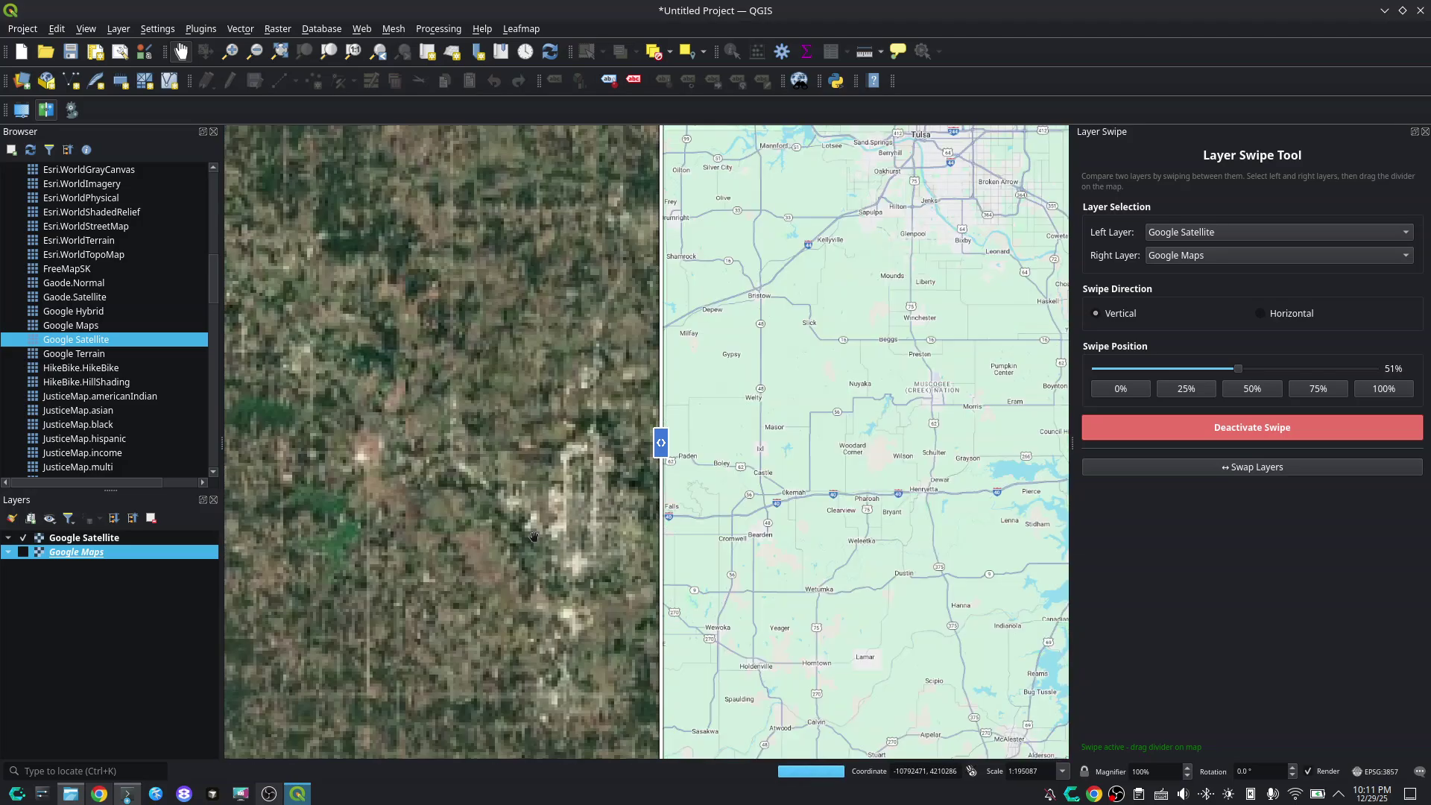
pyautogui.scroll(2, 572, 493)
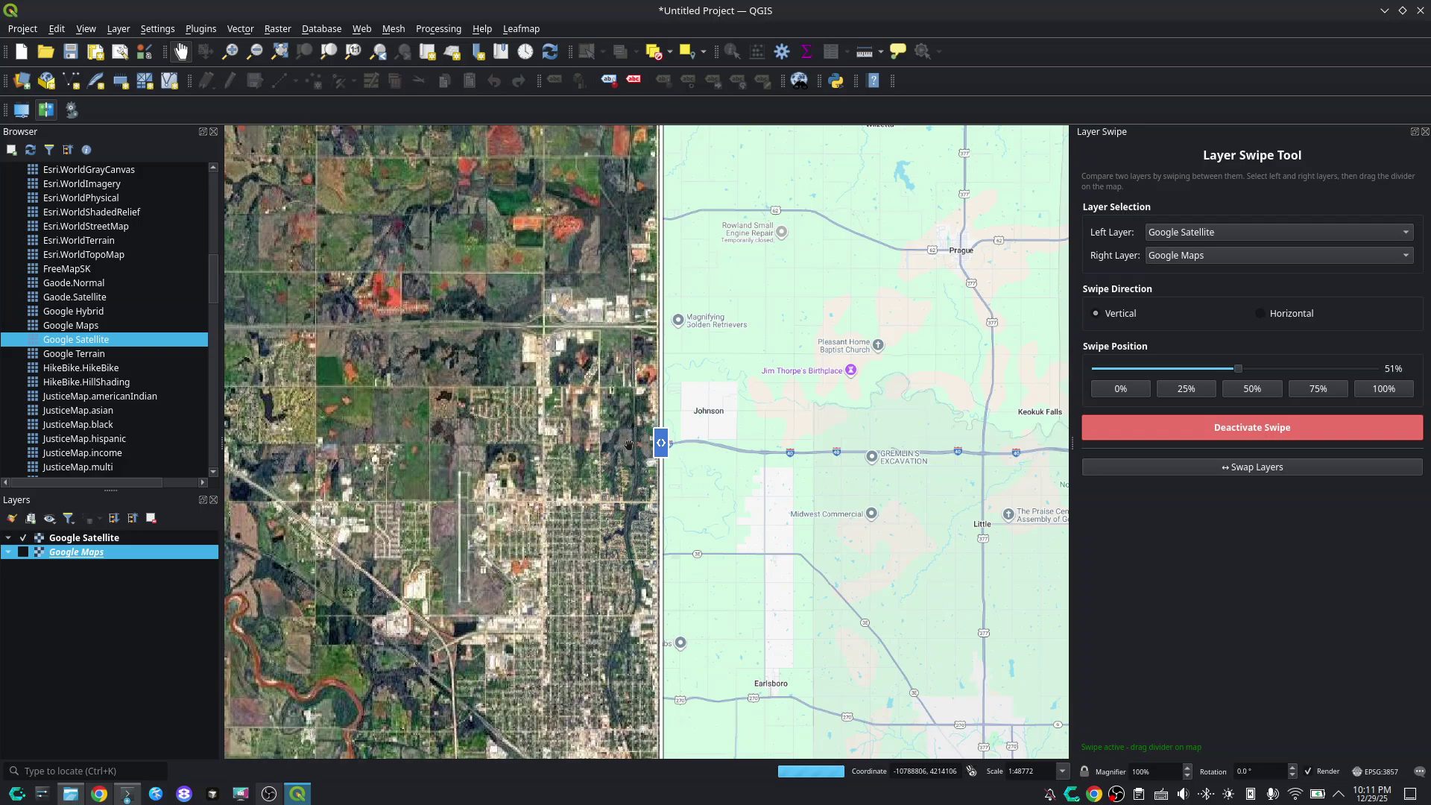
pyautogui.moveTo(661, 442); pyautogui.dragTo(656, 363)
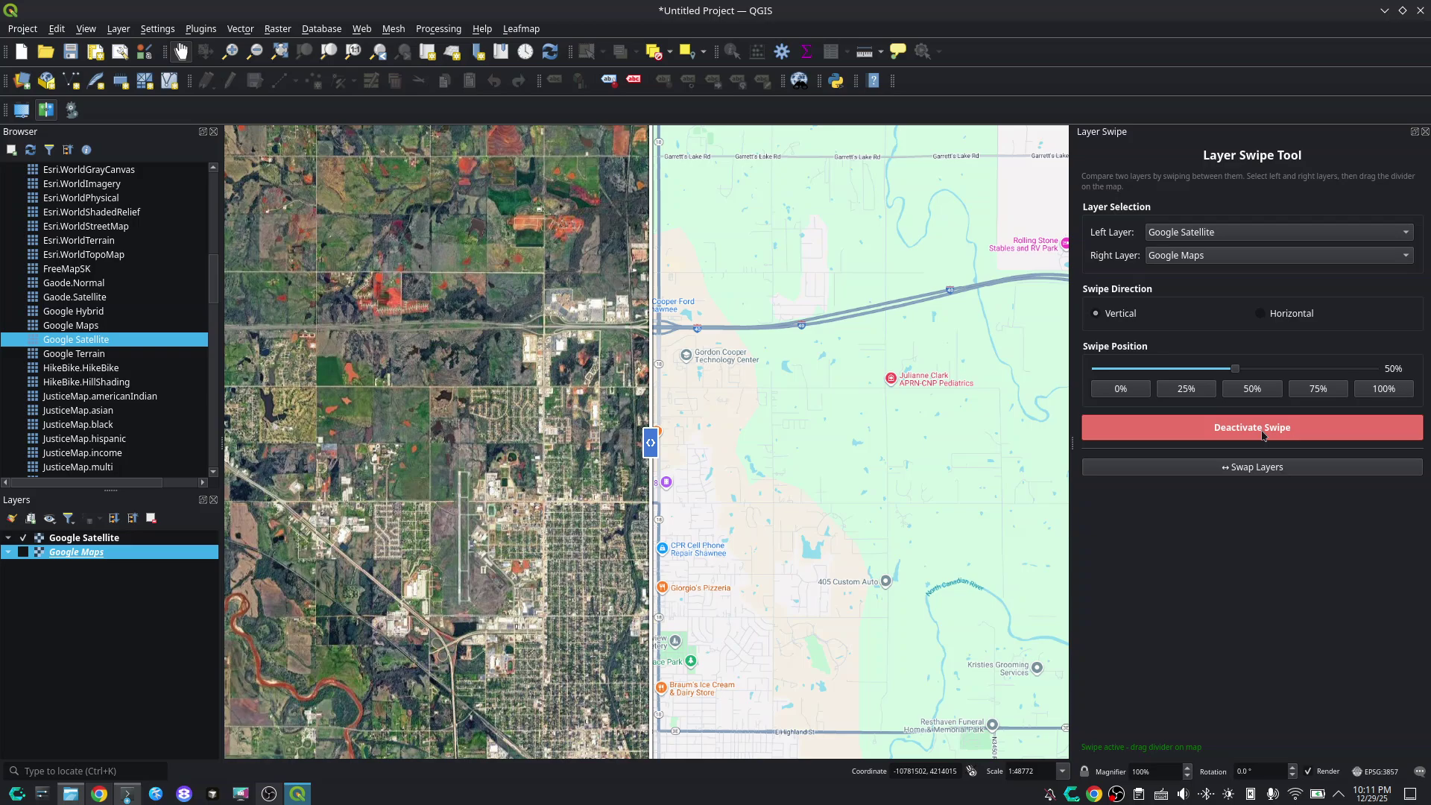
pyautogui.click(1260, 469)
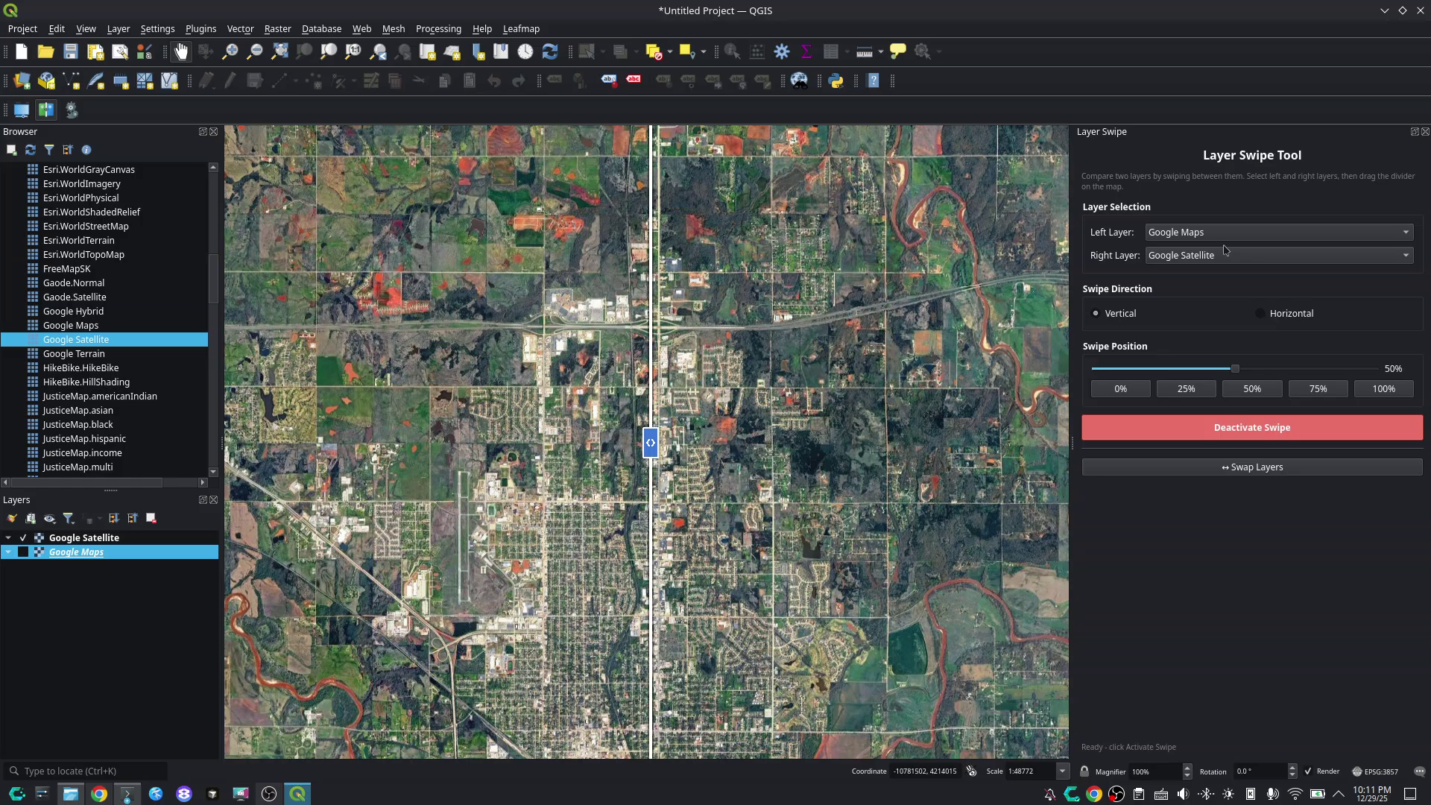
# Toggle the swipe off and back on, then move the divider across the town
pyautogui.click(1253, 434)
pyautogui.click(1249, 440)
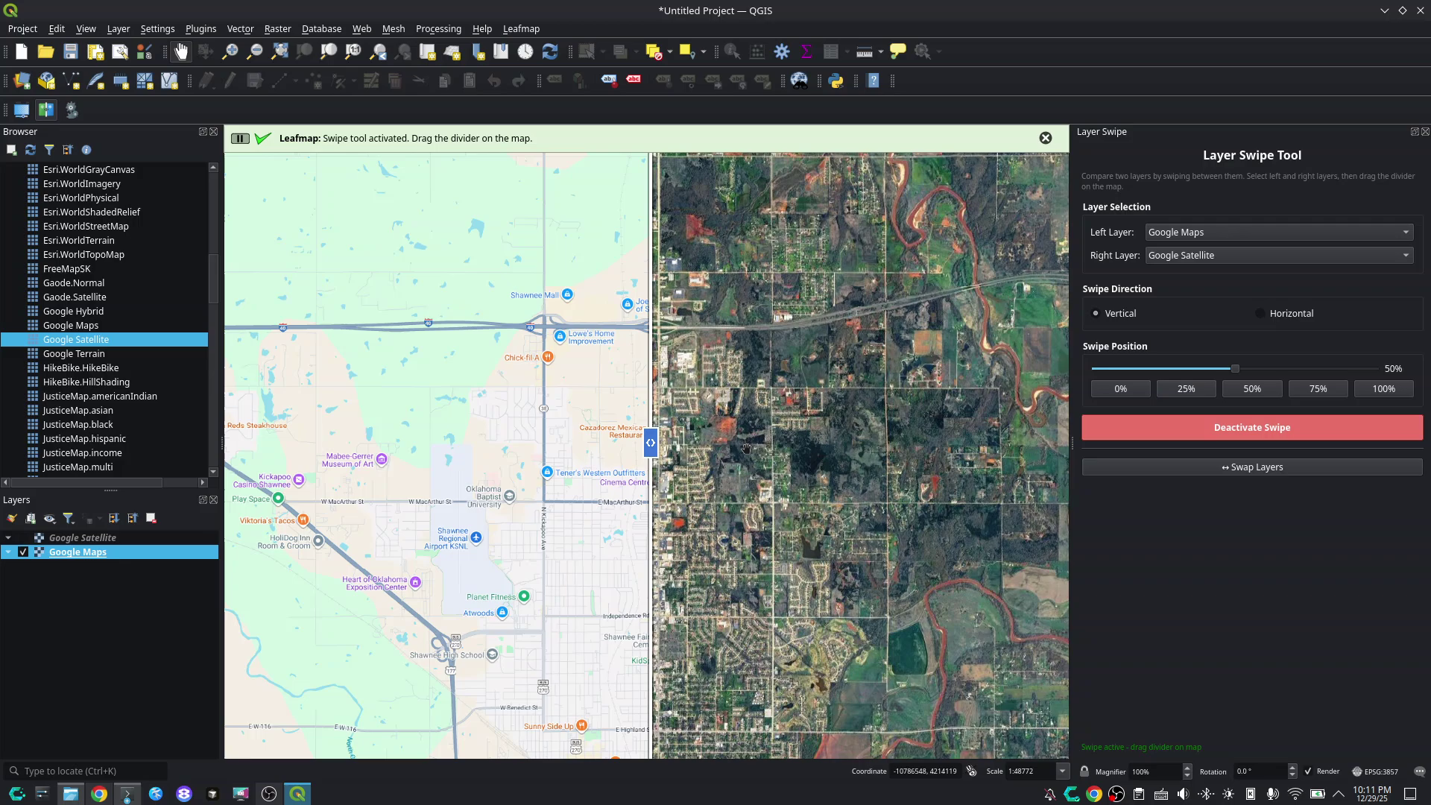
pyautogui.moveTo(746, 448); pyautogui.dragTo(715, 412)
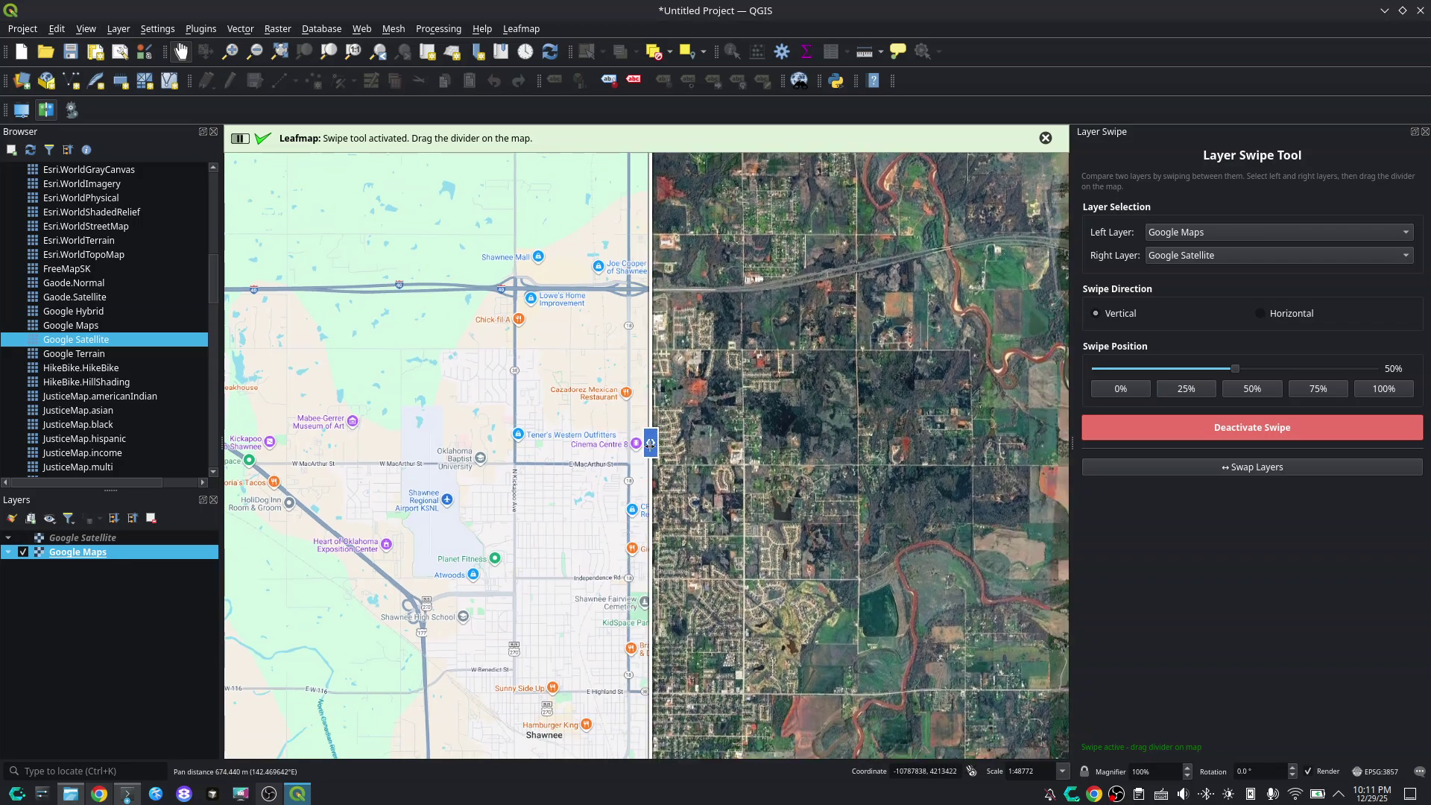
pyautogui.moveTo(651, 444)
pyautogui.mouseDown()
pyautogui.moveTo(243, 446)
pyautogui.moveTo(640, 443)
pyautogui.mouseUp()
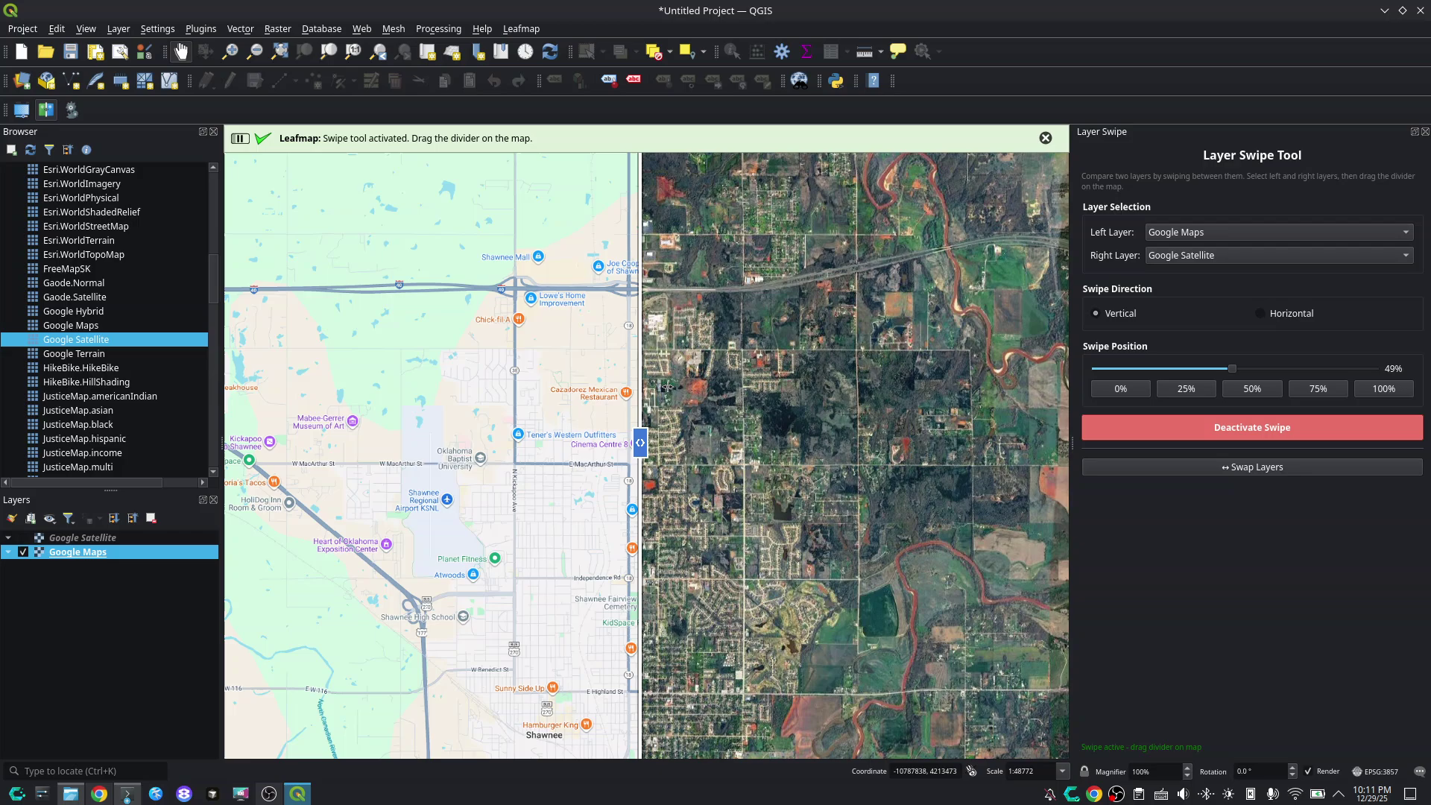
pyautogui.moveTo(667, 387)
pyautogui.mouseDown()
pyautogui.moveTo(495, 376)
pyautogui.moveTo(450, 369)
pyautogui.moveTo(501, 363)
pyautogui.moveTo(450, 356)
pyautogui.moveTo(731, 373)
pyautogui.moveTo(659, 383)
pyautogui.mouseUp()
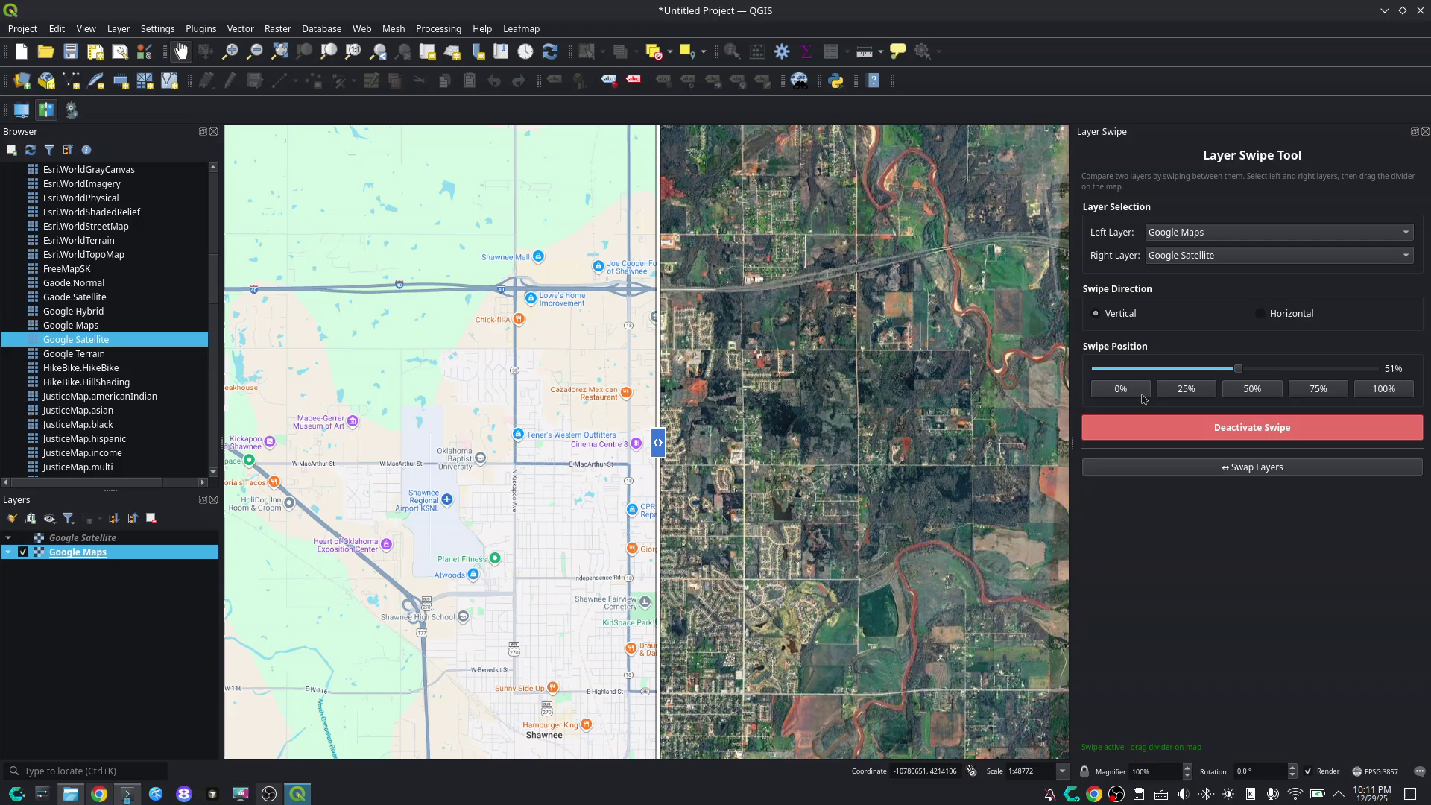
# Try the 25%, 50%, 75% and 100% split presets, then set the divider to 53% and zoom in
pyautogui.click(1189, 391)
pyautogui.click(1254, 391)
pyautogui.click(1316, 394)
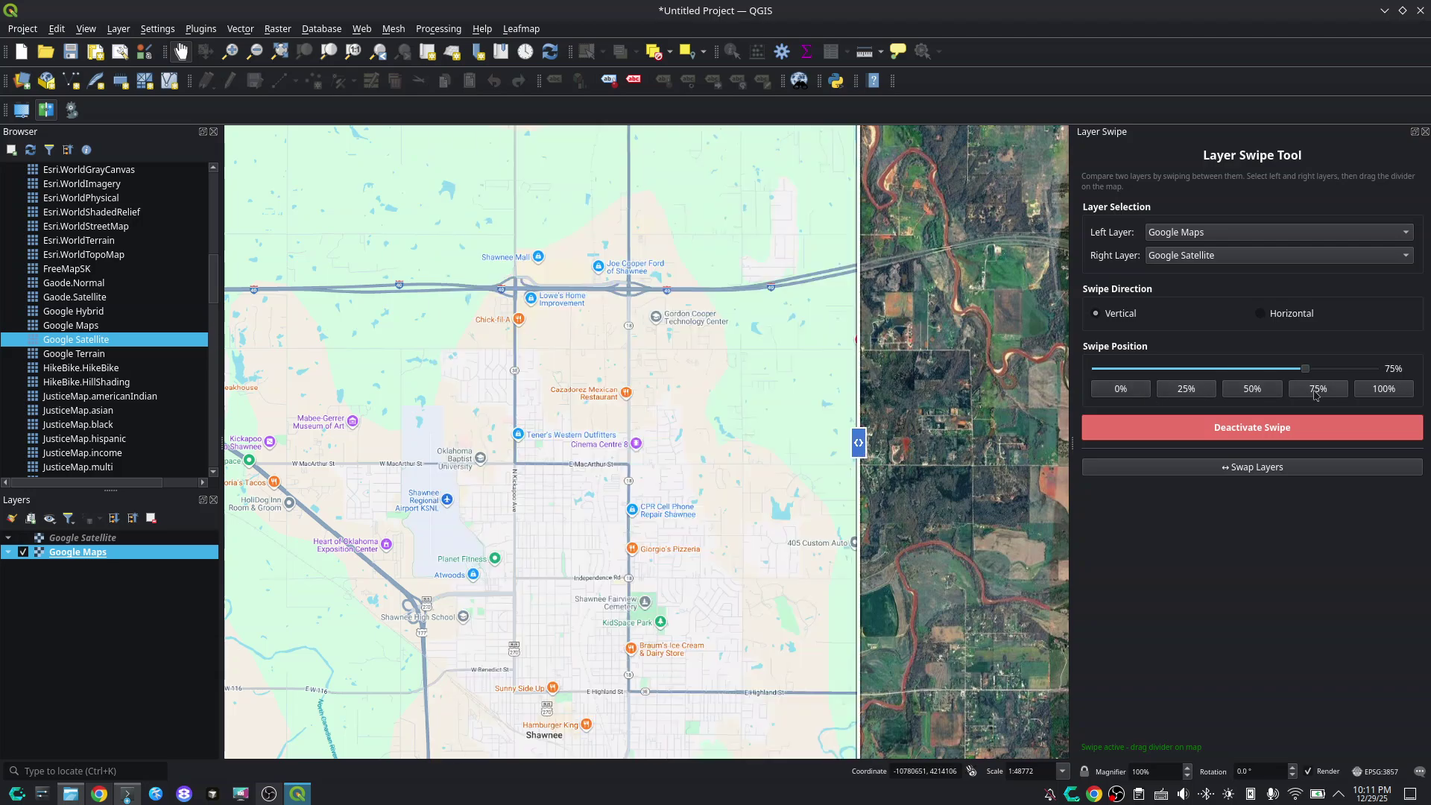
pyautogui.click(1386, 391)
pyautogui.click(1258, 394)
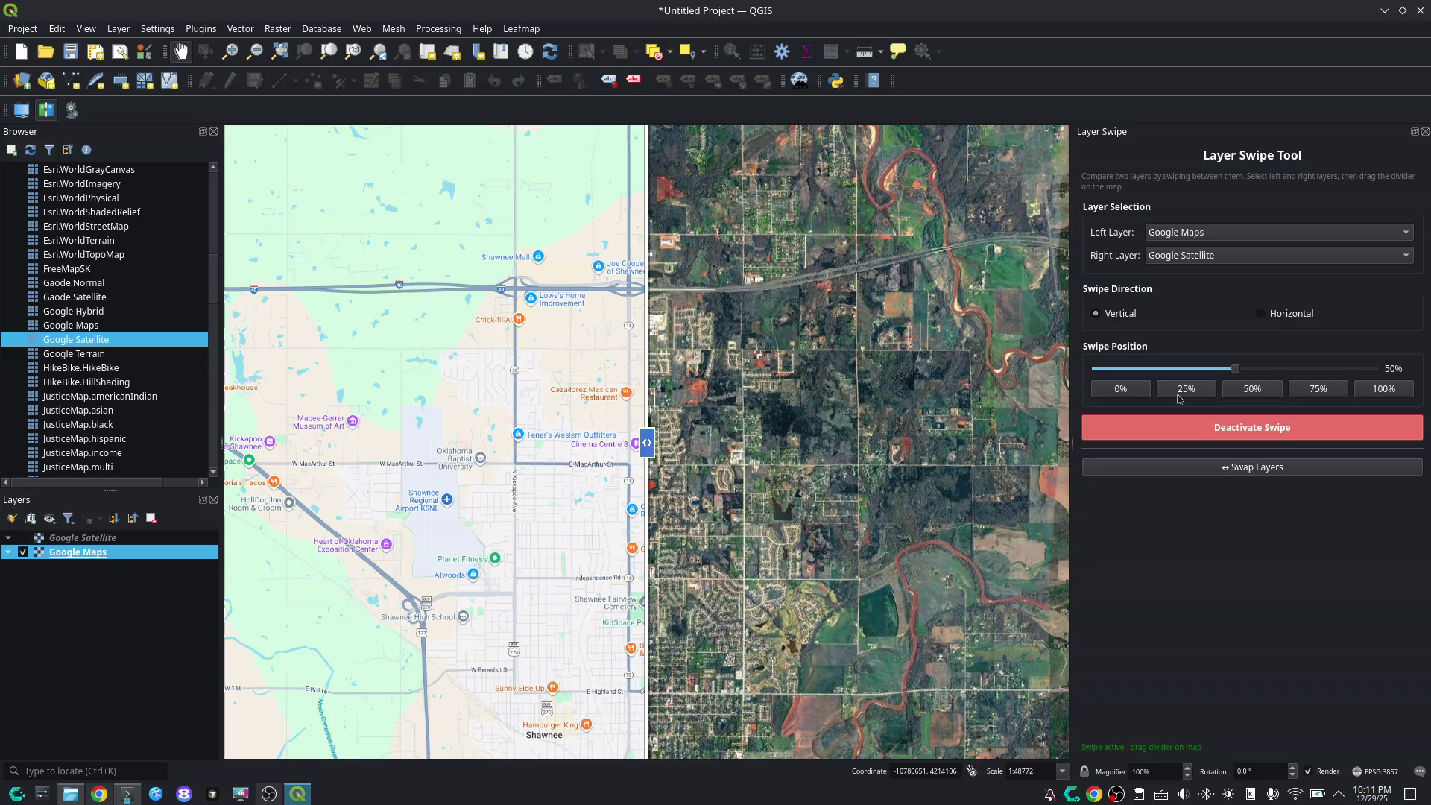
pyautogui.click(1179, 395)
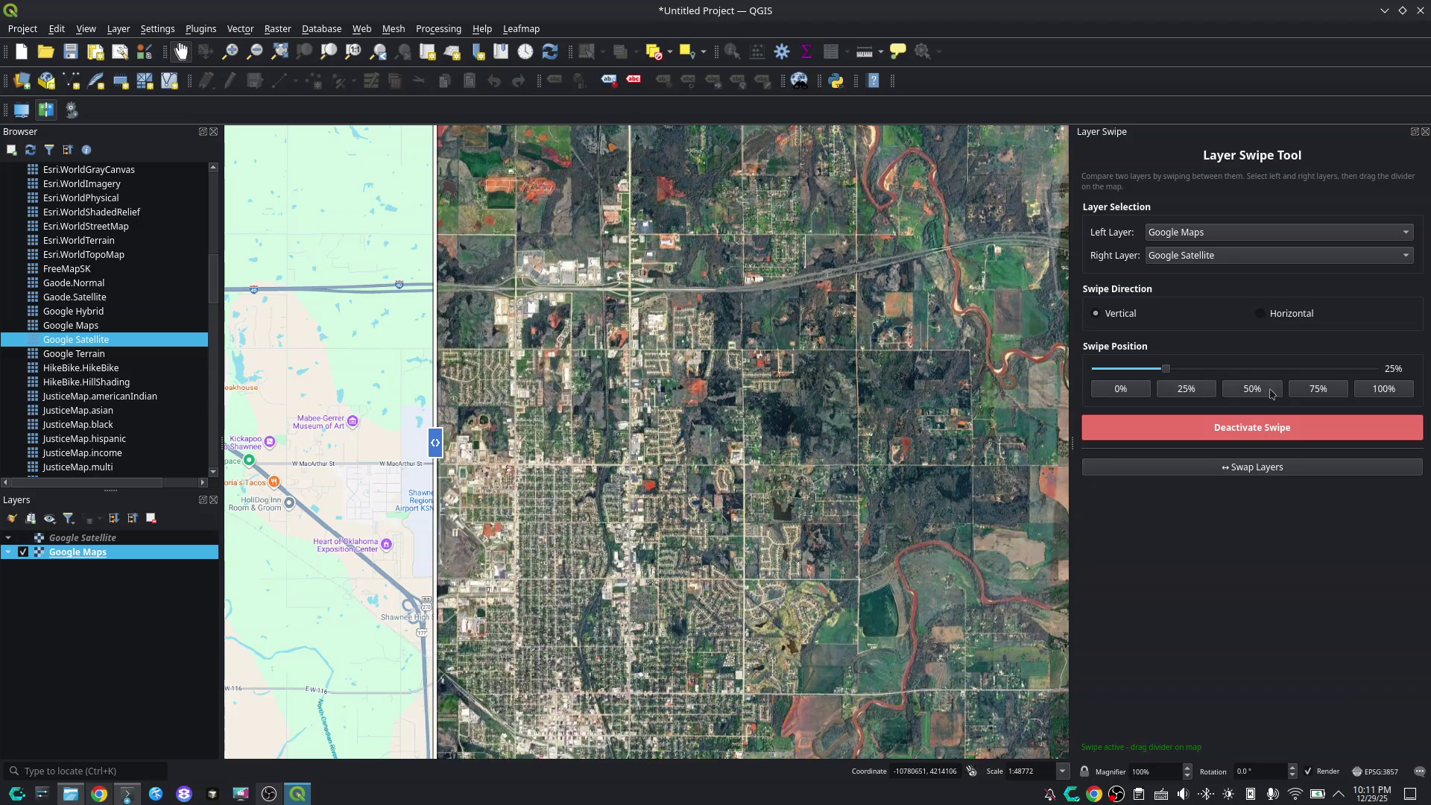
pyautogui.click(1318, 391)
pyautogui.click(1256, 393)
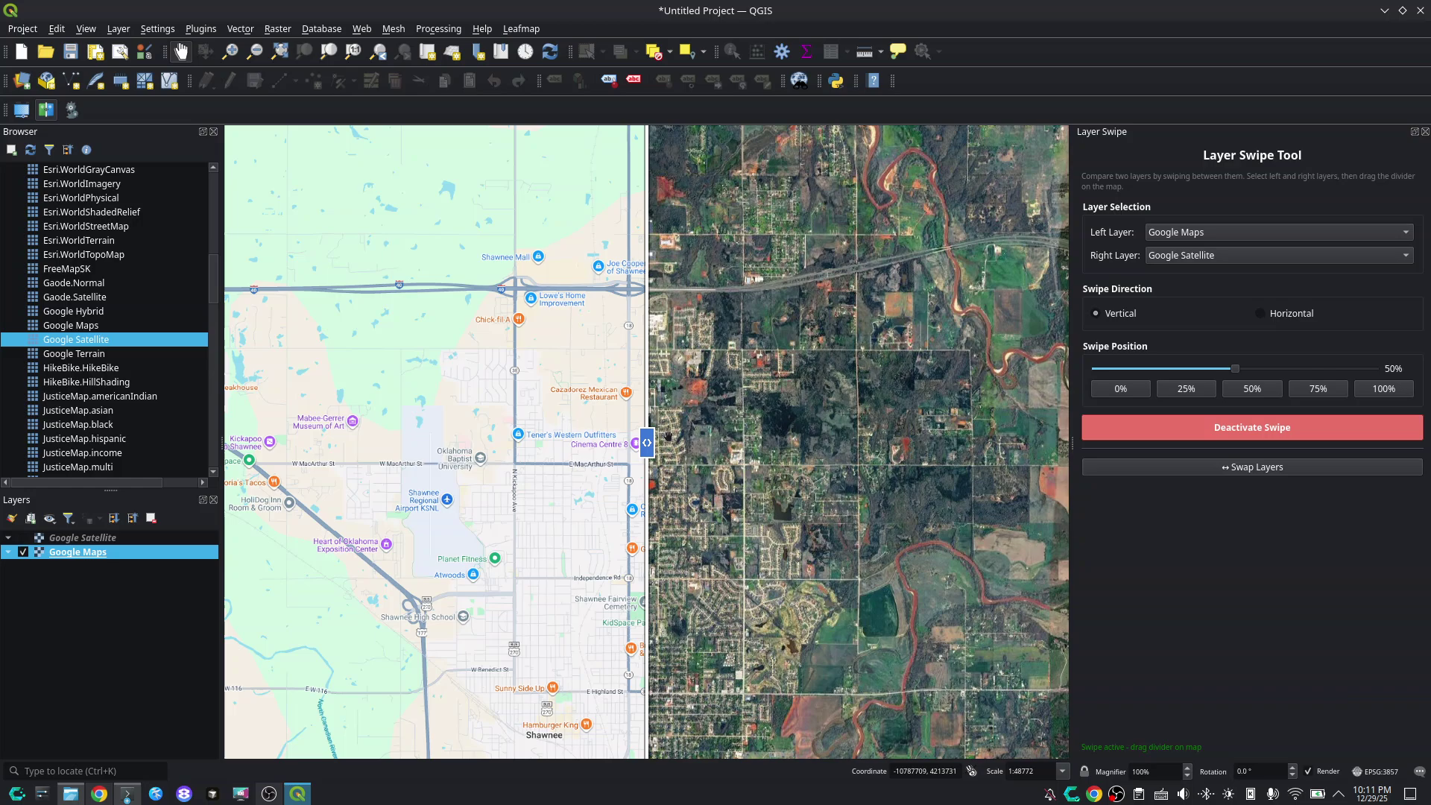
pyautogui.moveTo(647, 443)
pyautogui.mouseDown()
pyautogui.moveTo(974, 443)
pyautogui.moveTo(674, 442)
pyautogui.mouseUp()
pyautogui.scroll(1, 812, 448)
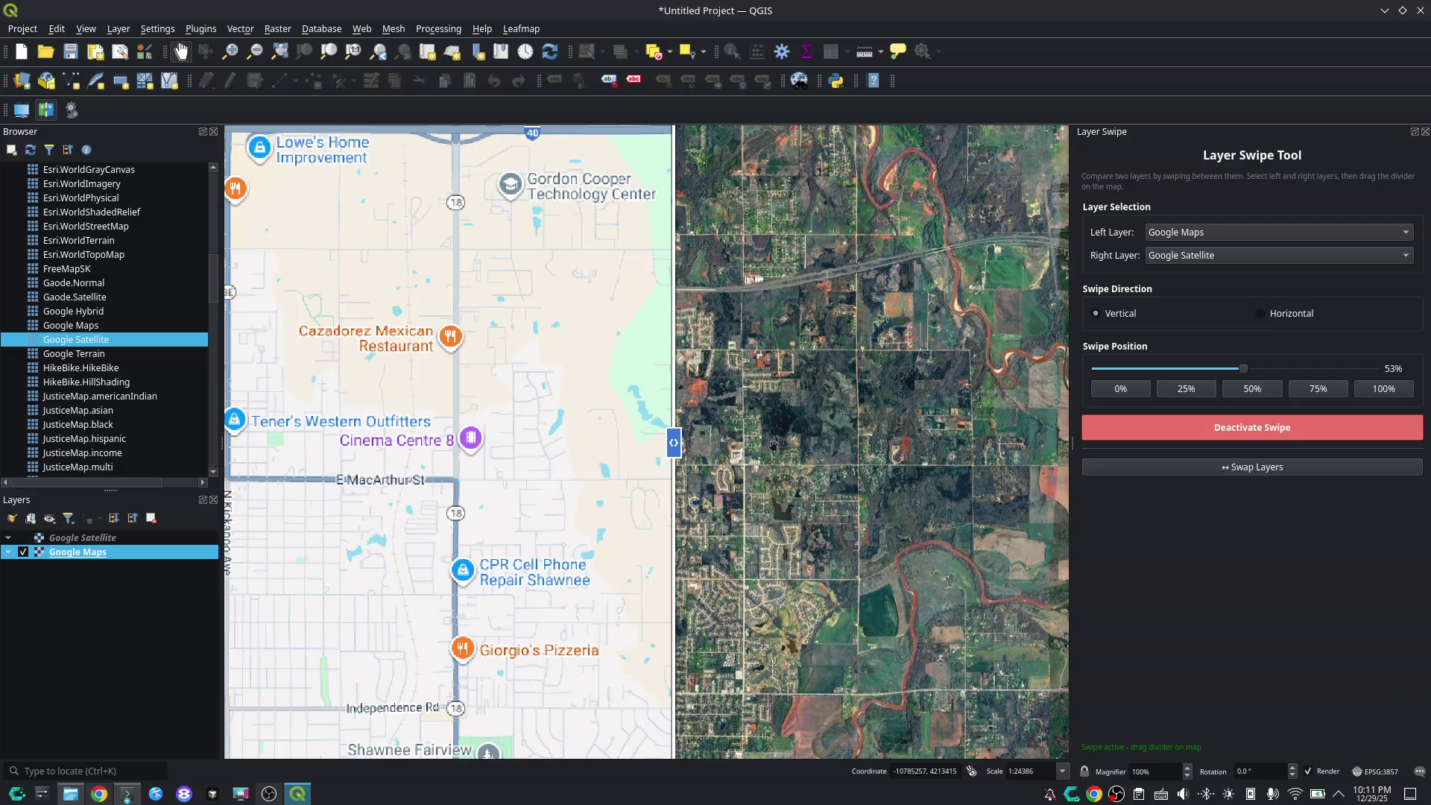
# Turn off the swipe, start a new project discarding changes, and add both Libya .tif rasters from Downloads
pyautogui.click(1242, 430)
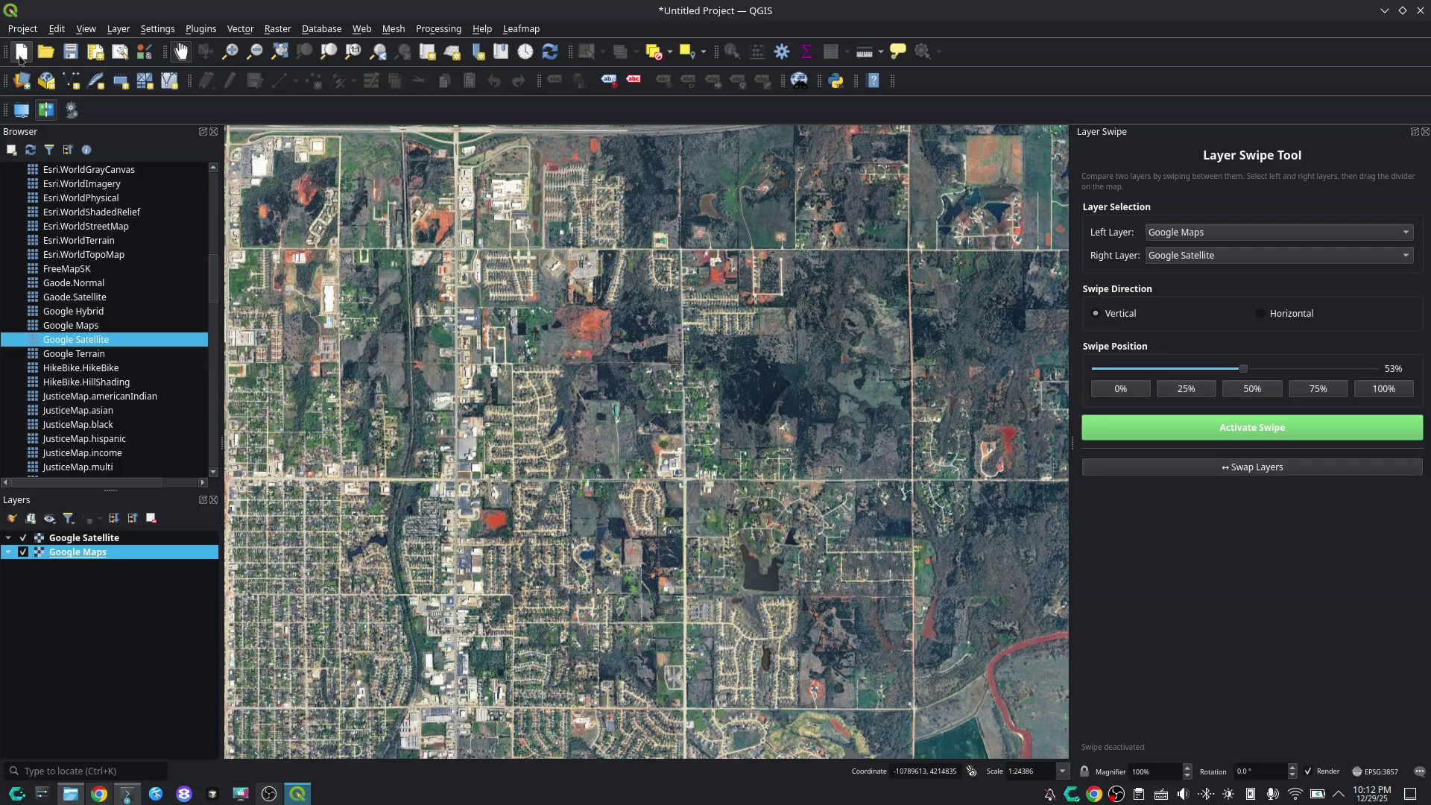
pyautogui.click(21, 52)
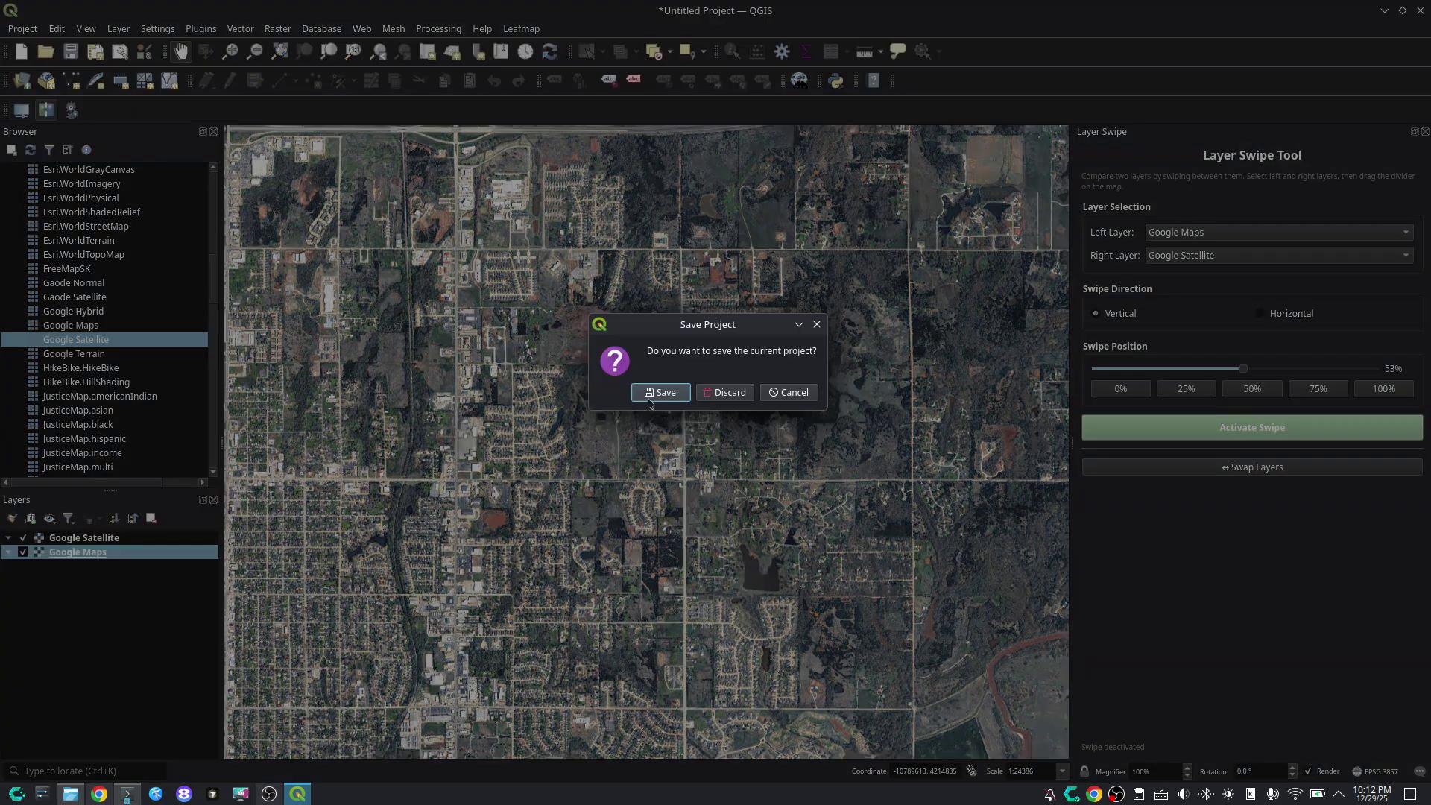
pyautogui.click(721, 393)
pyautogui.click(70, 794)
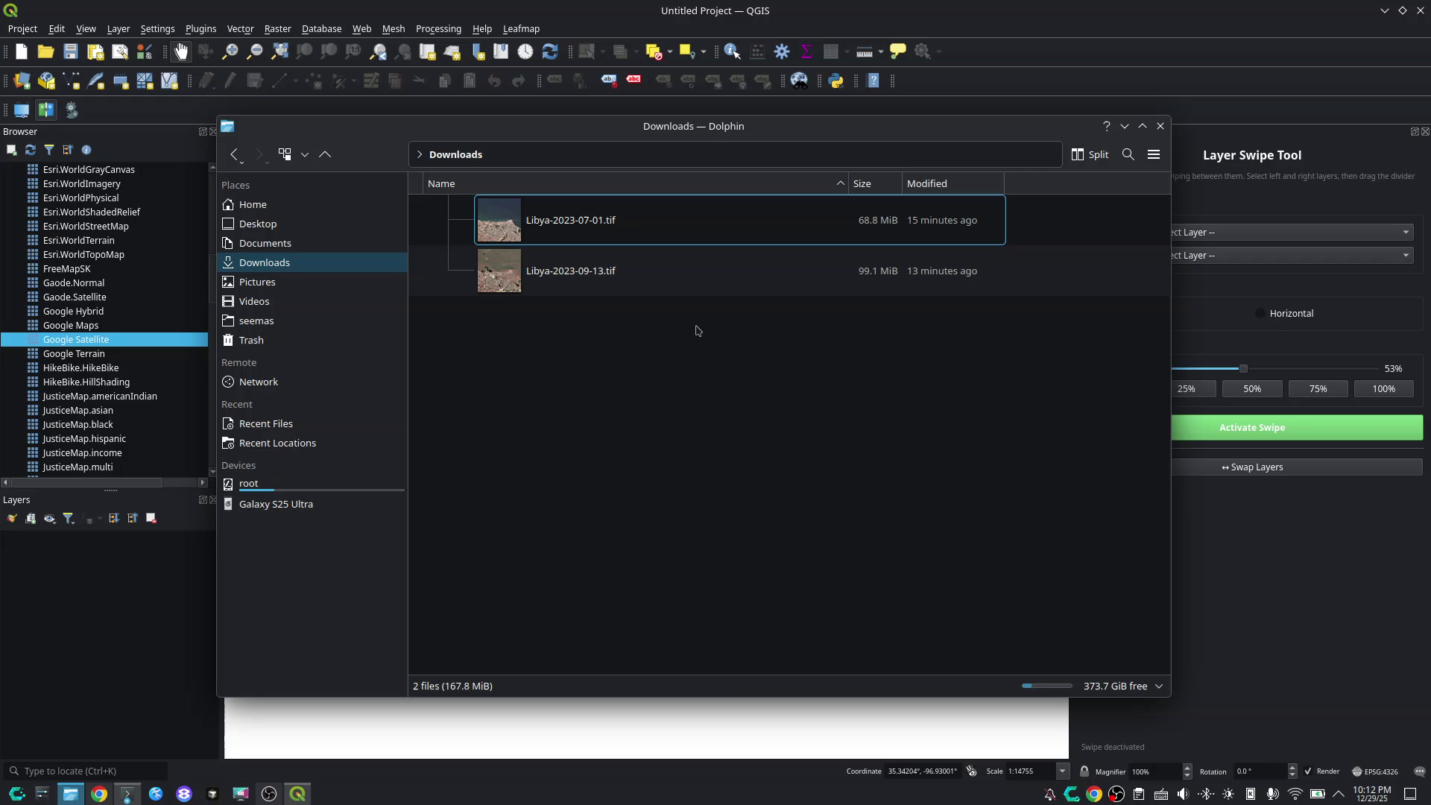
pyautogui.moveTo(665, 128); pyautogui.dragTo(926, 229)
pyautogui.moveTo(887, 496); pyautogui.dragTo(351, 322)
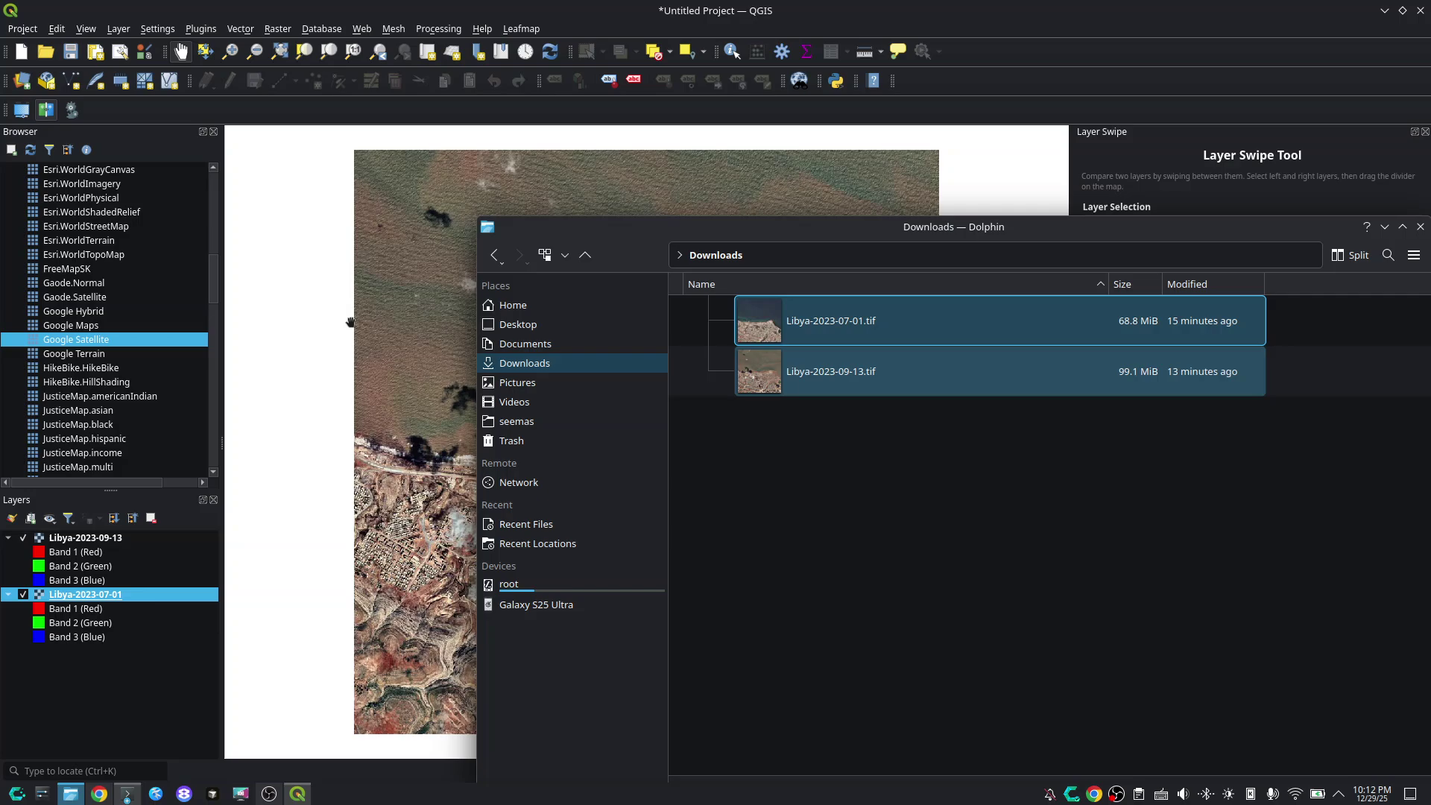
pyautogui.click(110, 705)
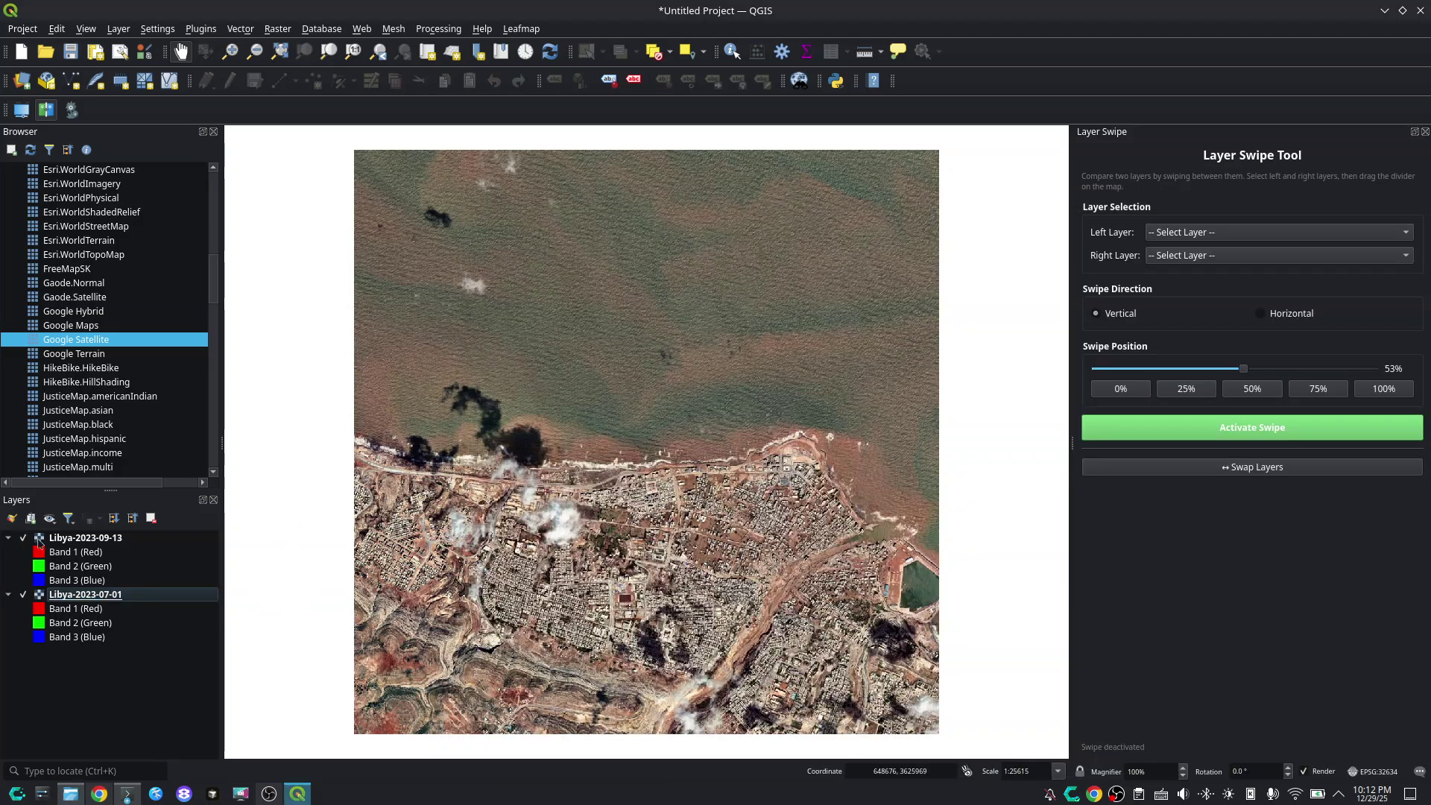
# Select the Libya-2023-09-13 layer, toggle its visibility, and zoom toward the flooded coastline
pyautogui.click(41, 547)
pyautogui.click(23, 538)
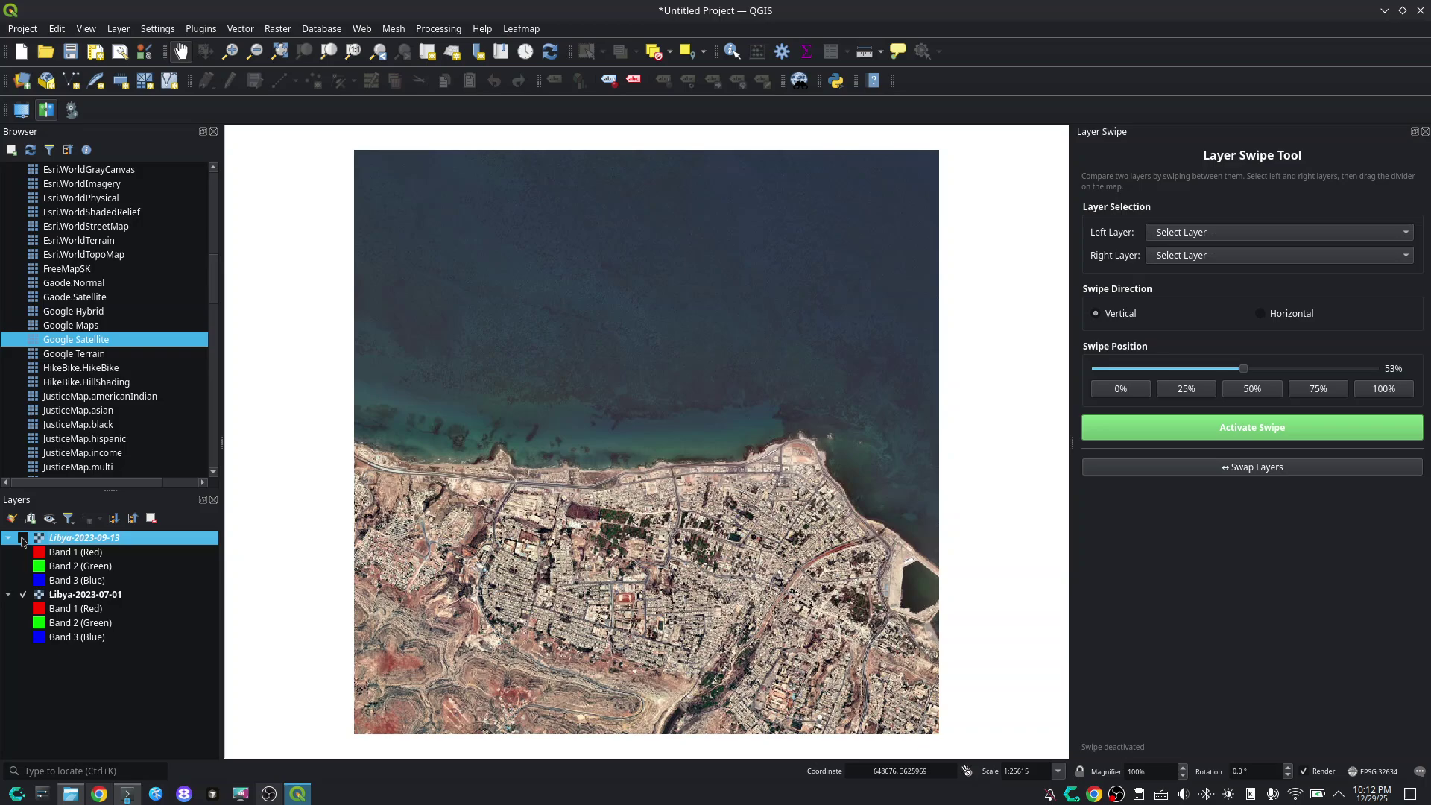
pyautogui.click(23, 538)
pyautogui.moveTo(814, 531); pyautogui.dragTo(619, 497)
pyautogui.scroll(2, 728, 532)
pyautogui.scroll(1, 736, 483)
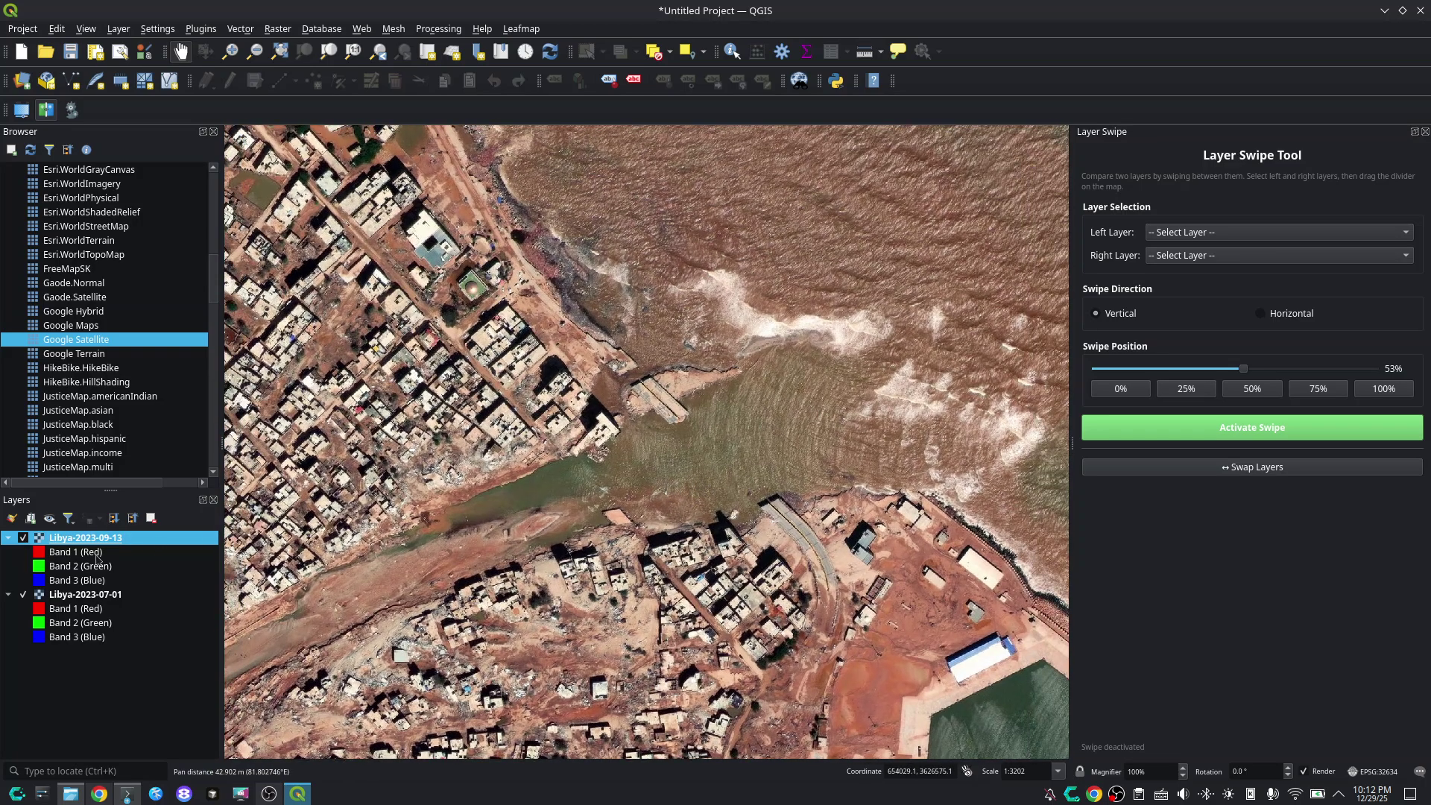
# Toggle the Libya-2023-09-13 layer repeatedly to compare pre-flood July with the flooded river mouth
pyautogui.click(23, 538)
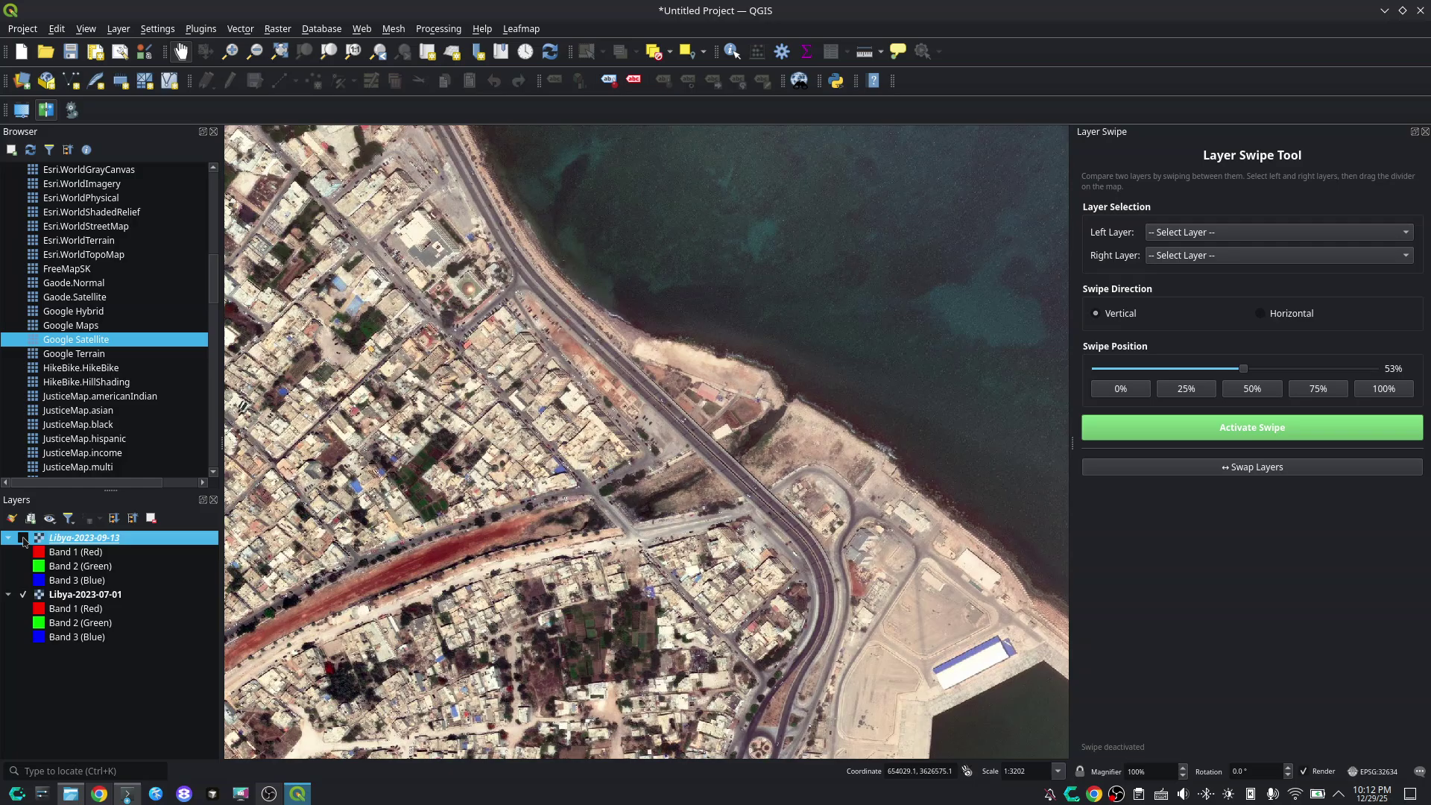
pyautogui.click(23, 538)
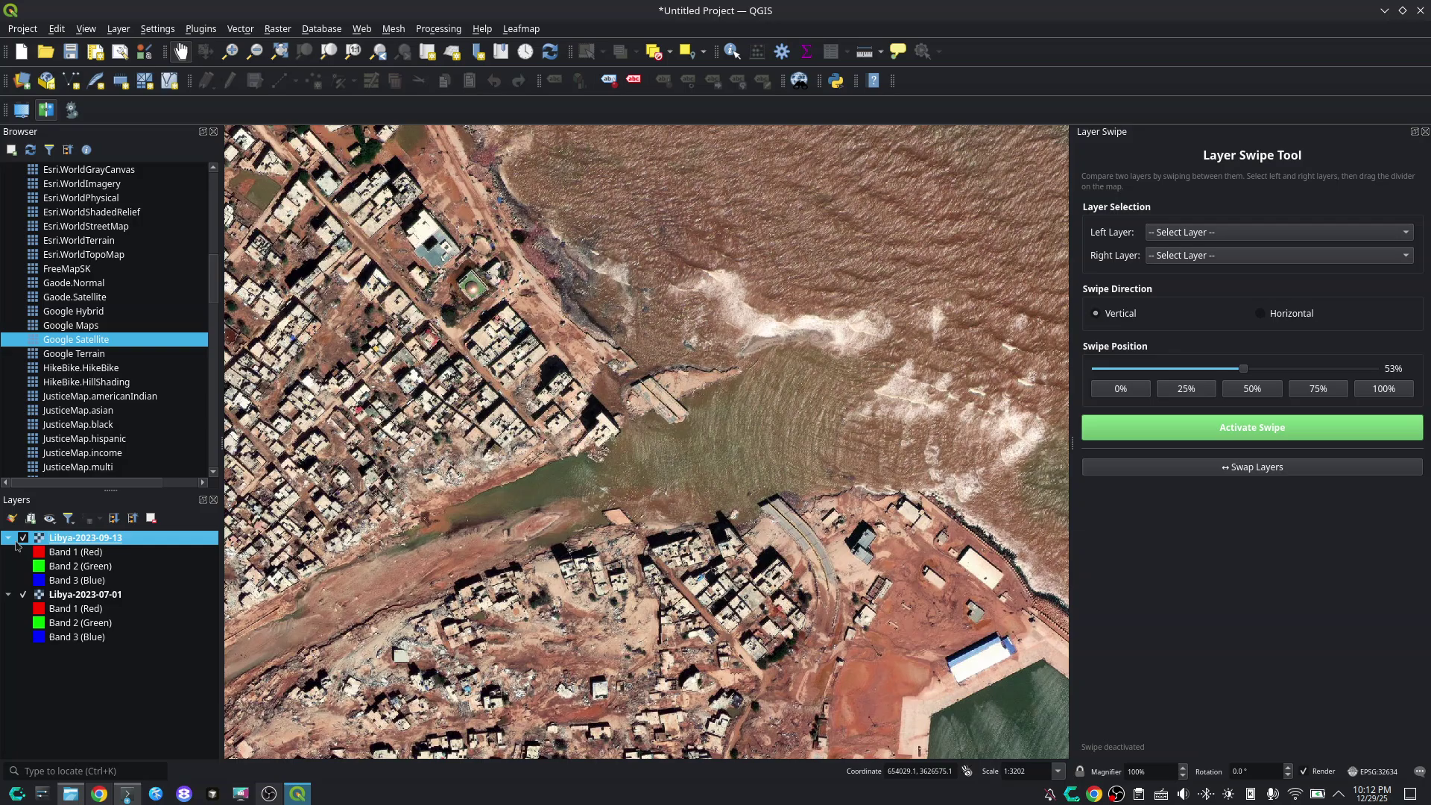
pyautogui.click(23, 538)
pyautogui.click(23, 538)
pyautogui.moveTo(576, 410); pyautogui.dragTo(578, 435)
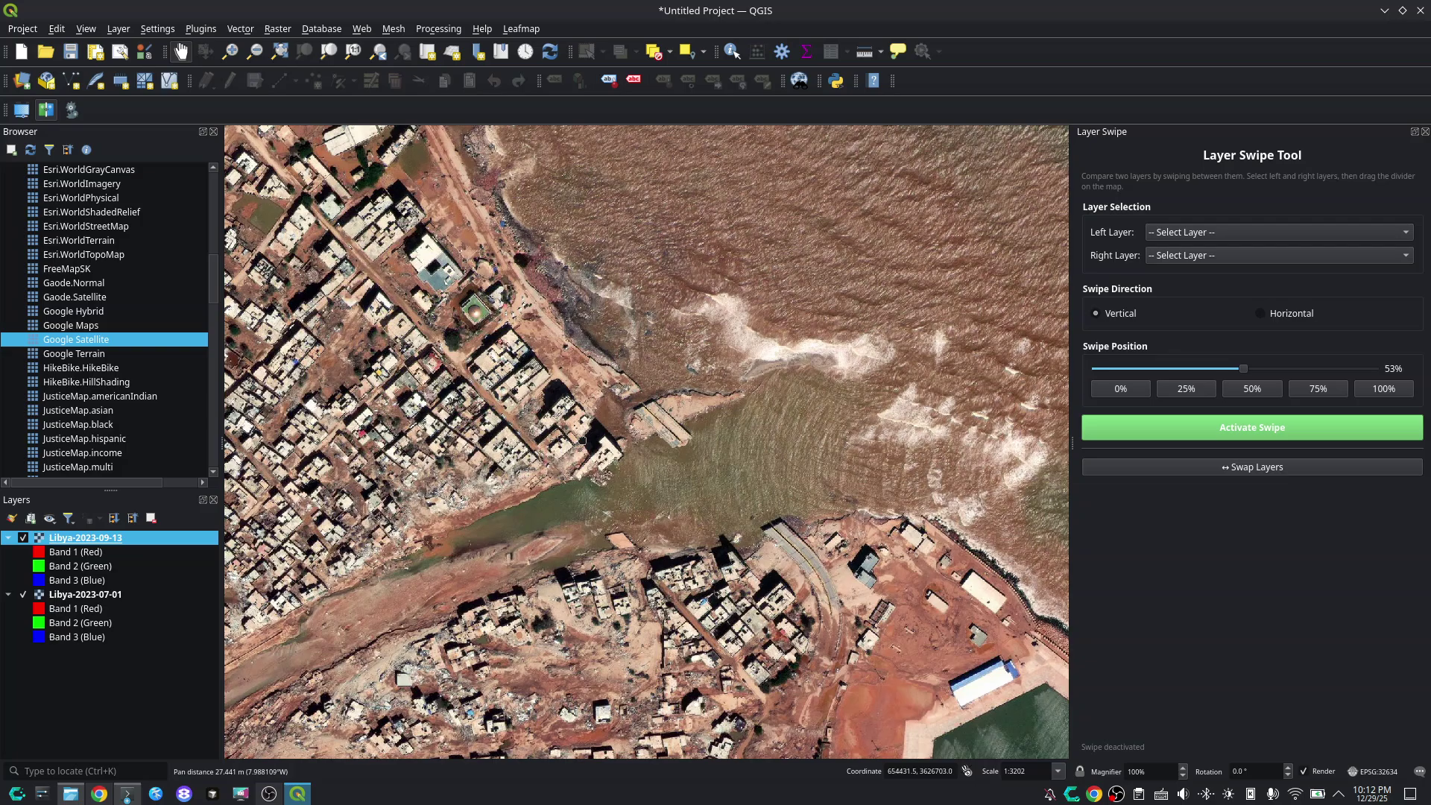
pyautogui.click(23, 538)
pyautogui.click(23, 538)
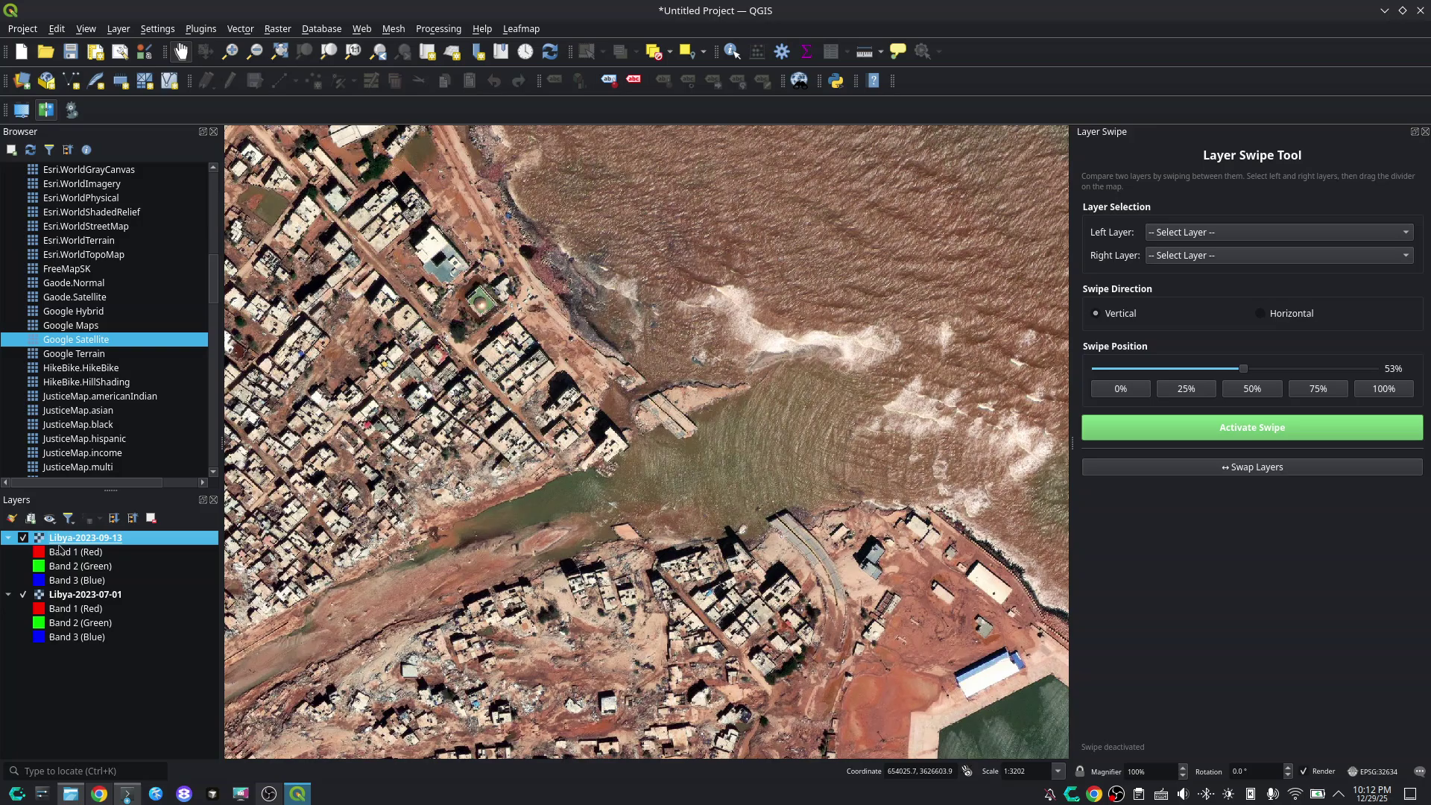
pyautogui.click(24, 538)
pyautogui.click(24, 538)
pyautogui.click(24, 539)
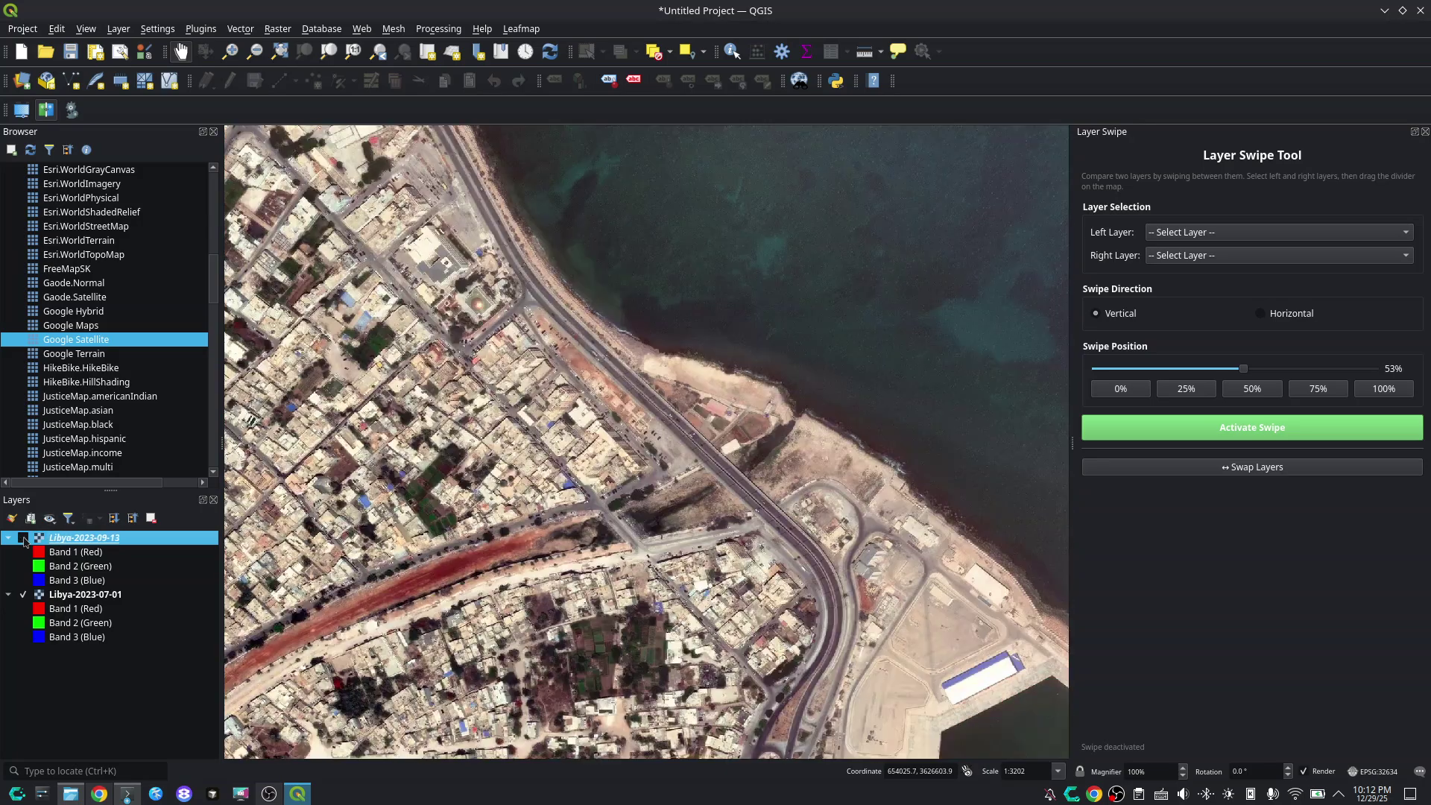
pyautogui.click(23, 538)
pyautogui.moveTo(707, 500); pyautogui.dragTo(797, 465)
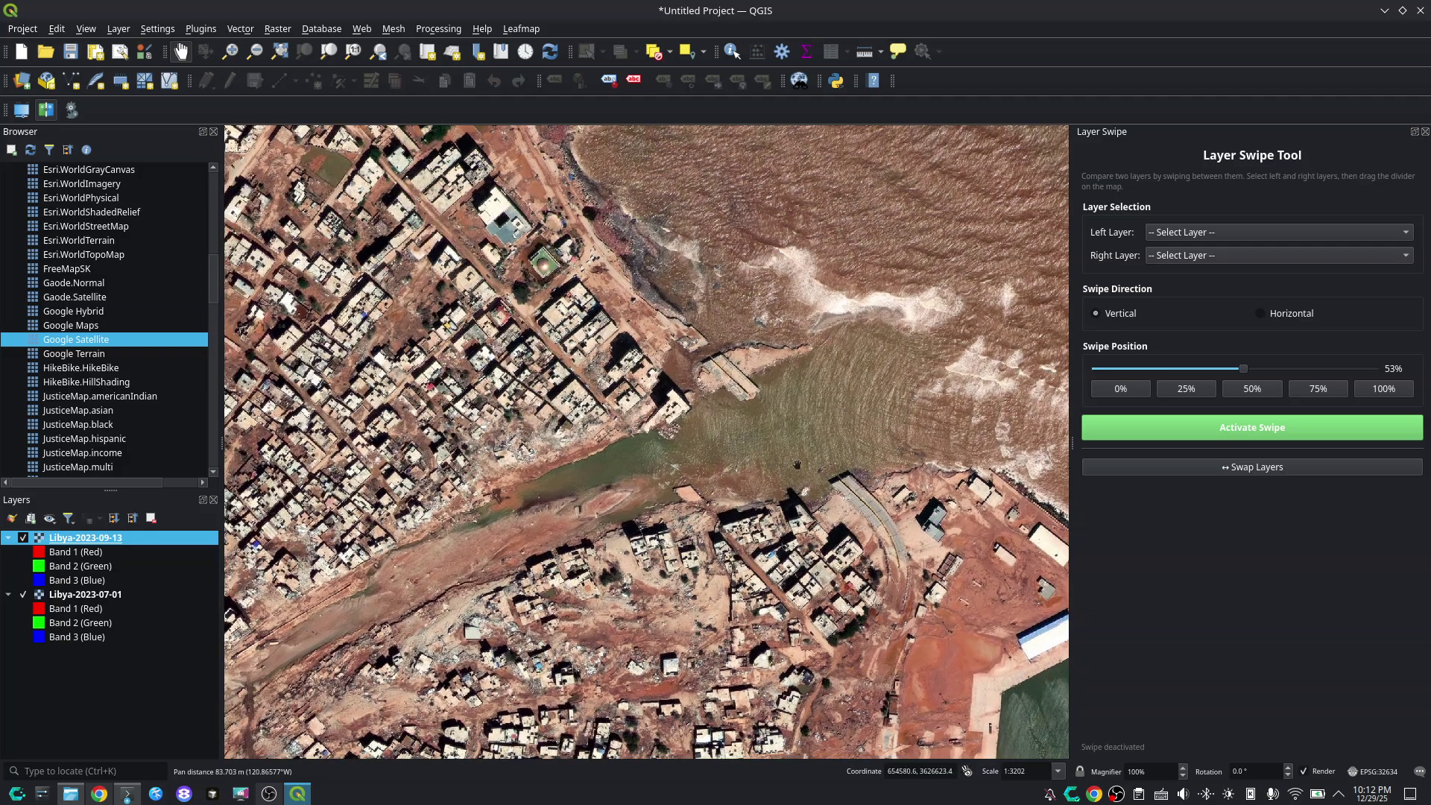
# Set Libya-2023-07-01 as the left layer and Libya-2023-09-13 as the right, then activate the swipe
pyautogui.click(1243, 235)
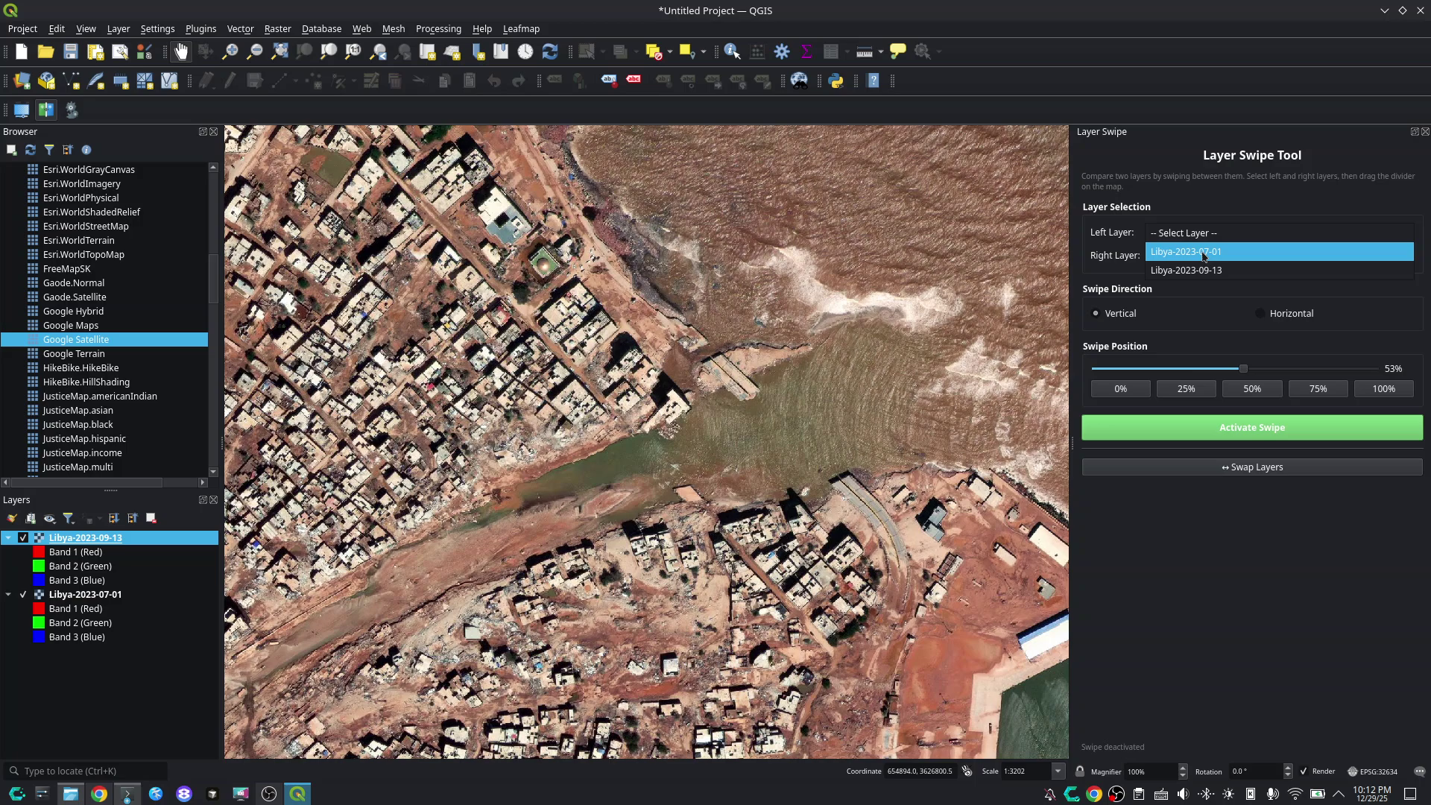
pyautogui.click(1203, 253)
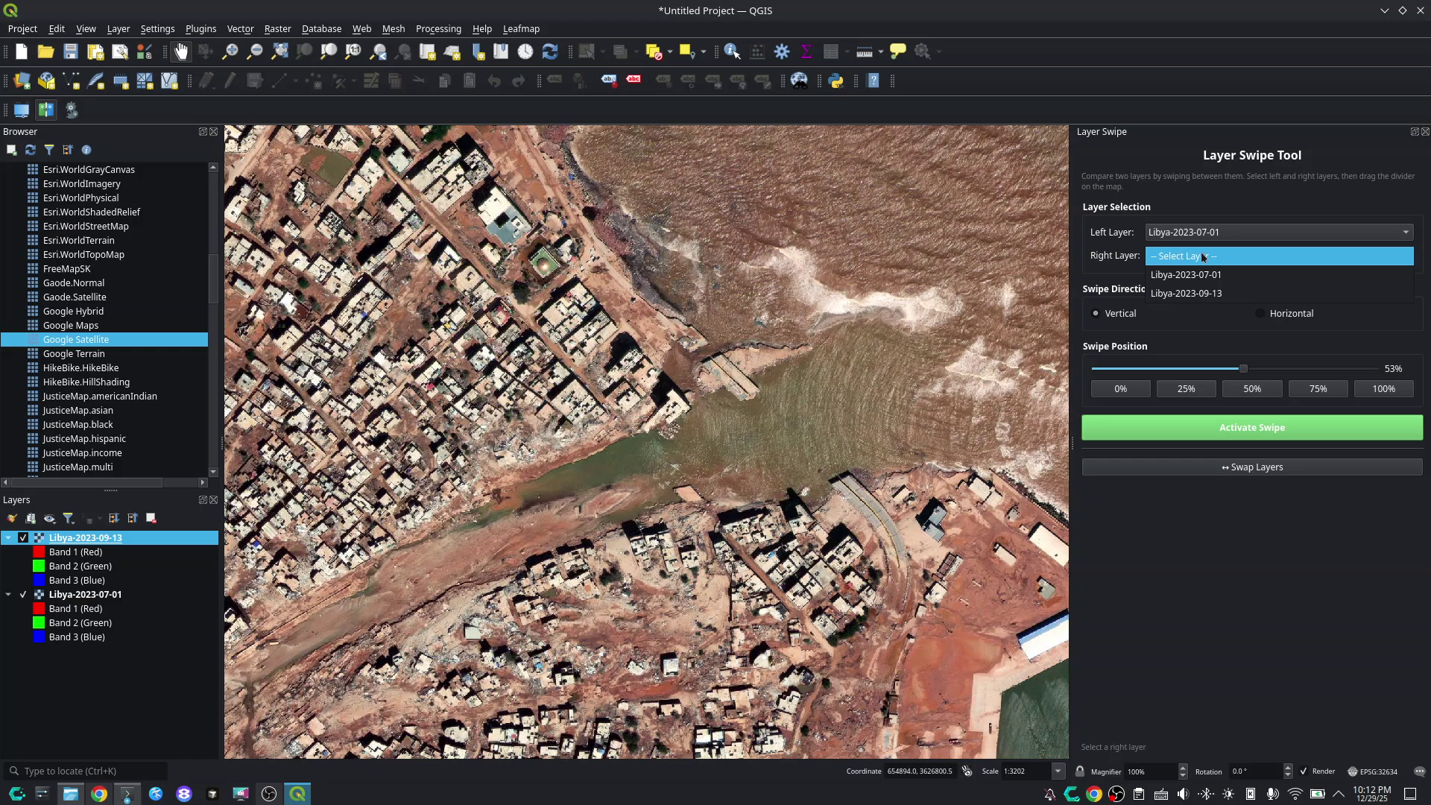
pyautogui.click(1220, 294)
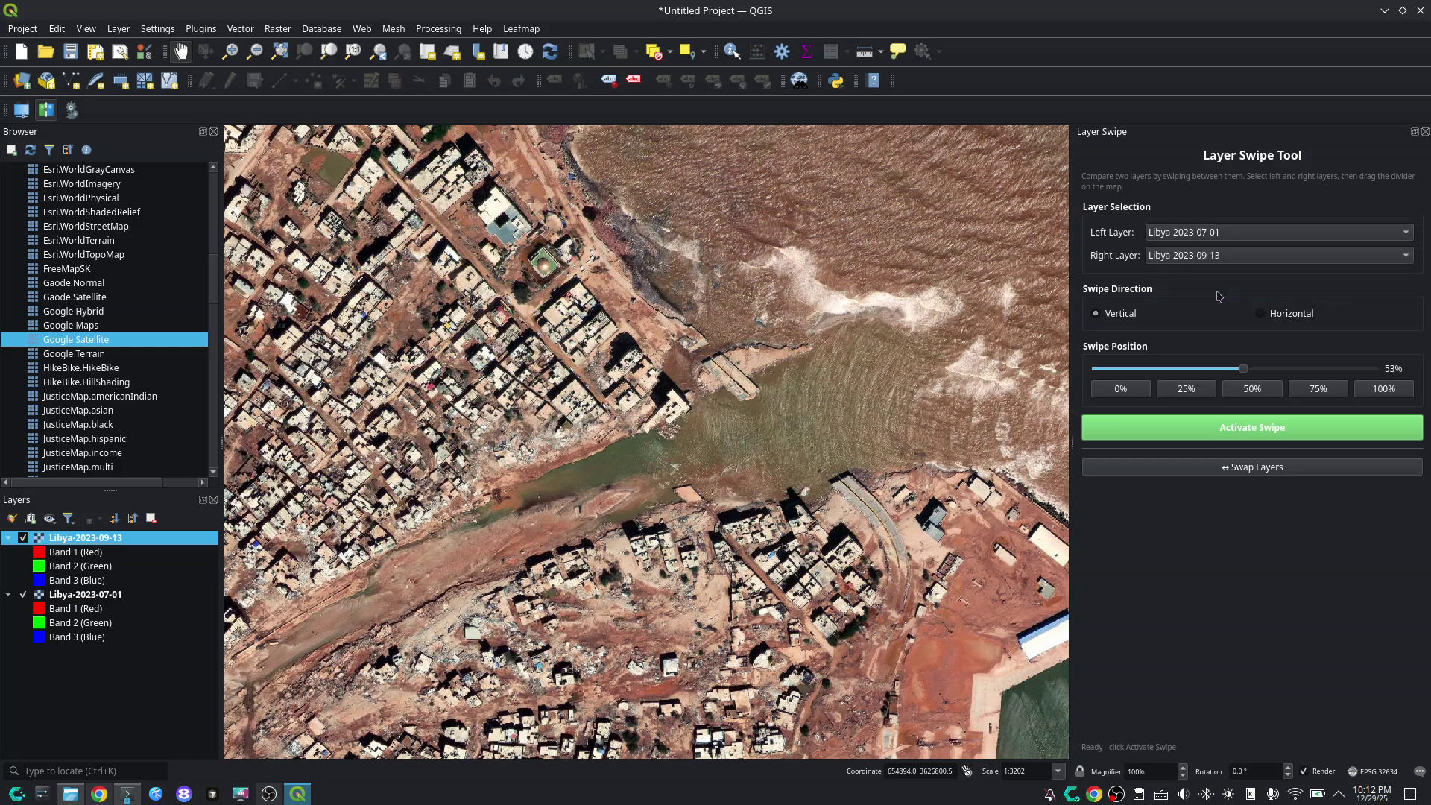
pyautogui.click(1264, 430)
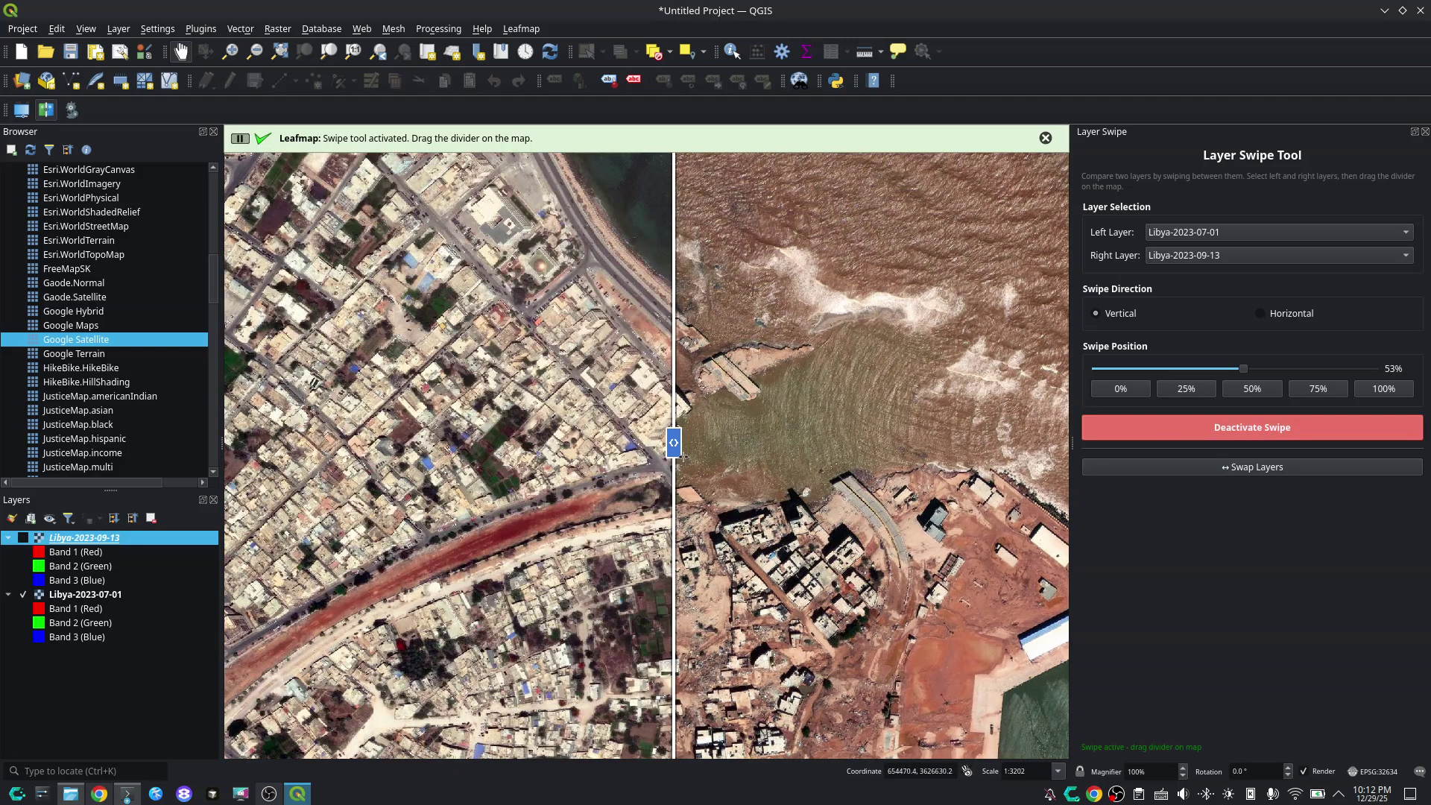
# Drag the divider across the flooded coast, settling near 49% while zooming in and out
pyautogui.moveTo(673, 443)
pyautogui.mouseDown()
pyautogui.moveTo(313, 443)
pyautogui.moveTo(1053, 442)
pyautogui.moveTo(331, 442)
pyautogui.moveTo(699, 443)
pyautogui.moveTo(677, 442)
pyautogui.mouseUp()
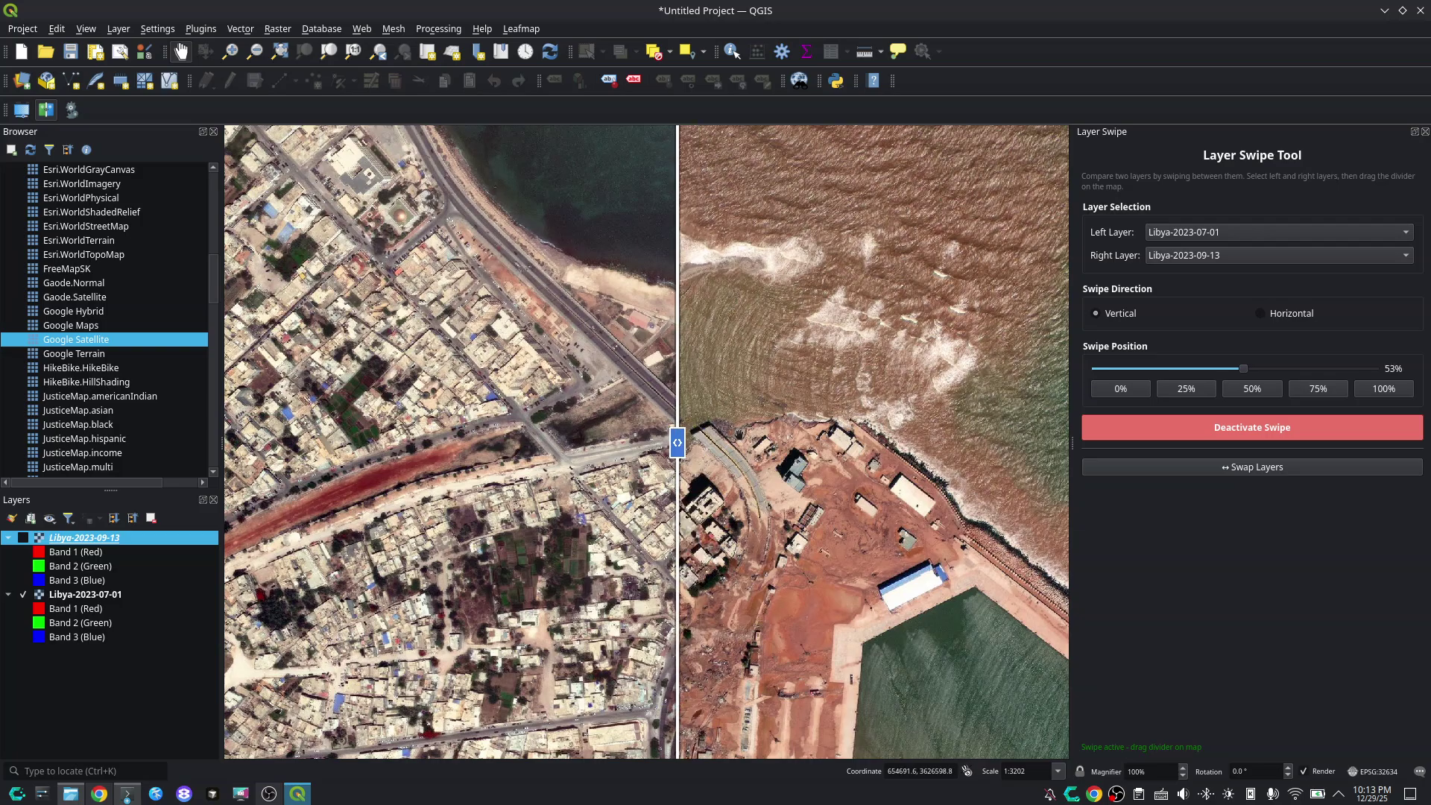
pyautogui.scroll(2, 738, 434)
pyautogui.scroll(-2, 729, 441)
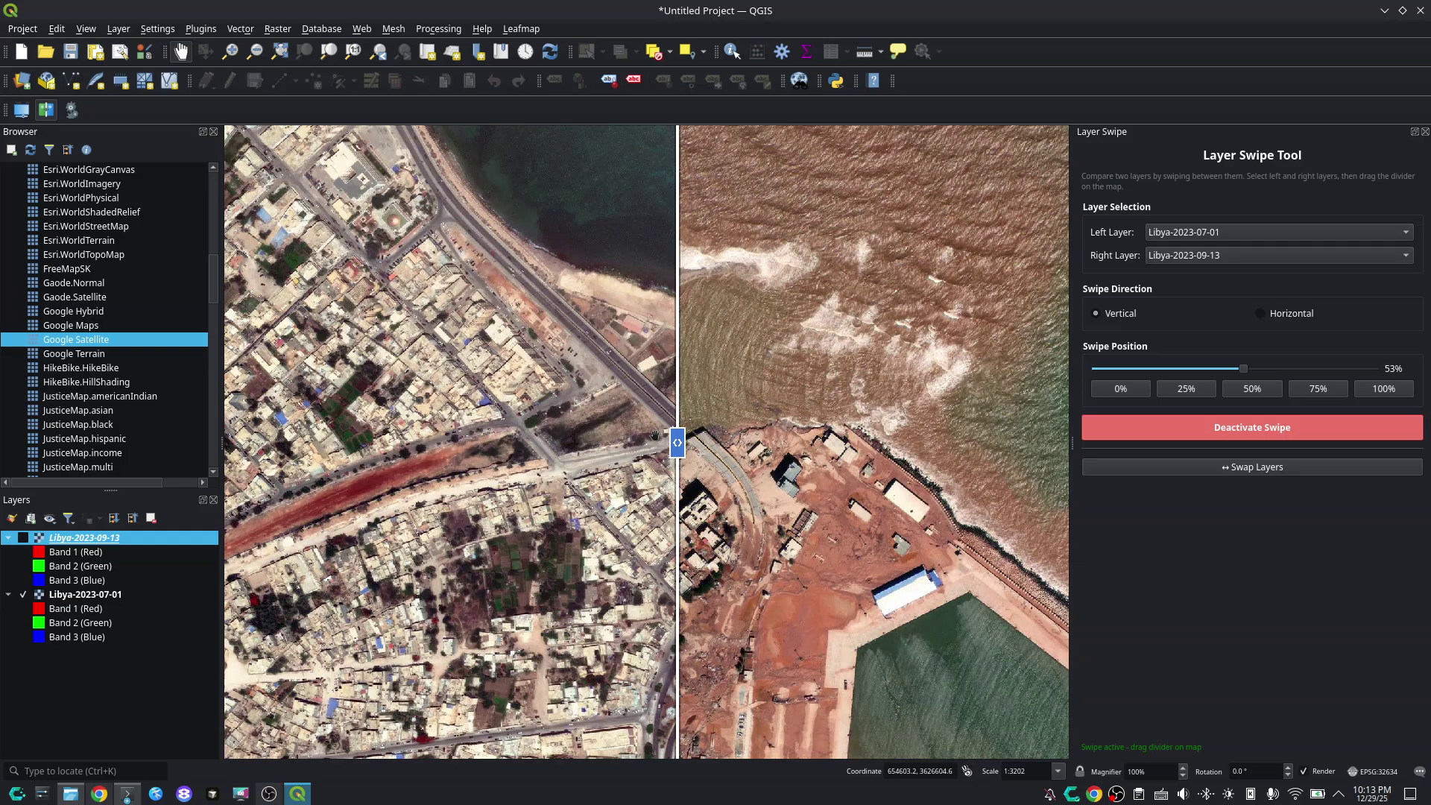
pyautogui.moveTo(655, 436); pyautogui.dragTo(636, 366)
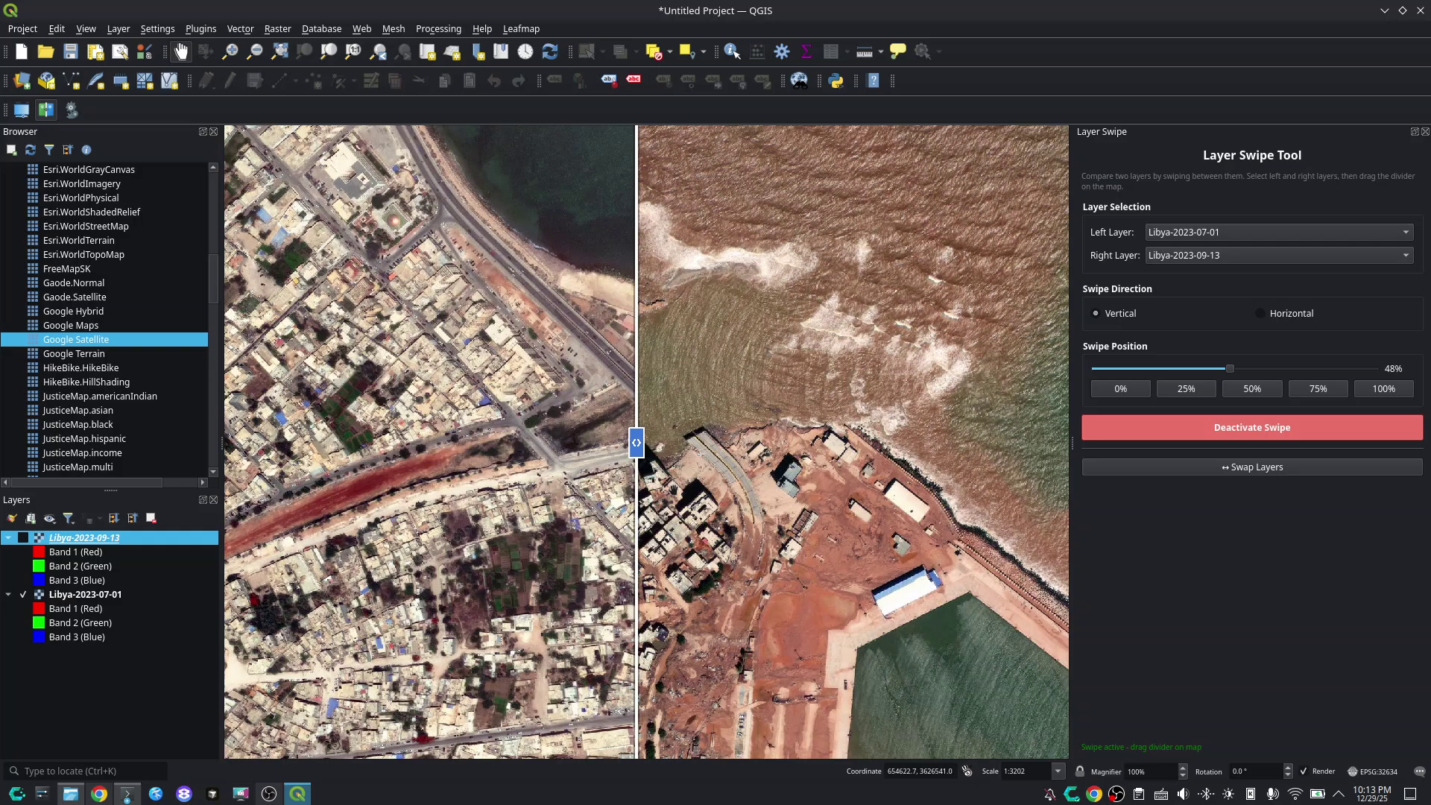
pyautogui.scroll(1, 676, 499)
pyautogui.moveTo(635, 442)
pyautogui.mouseDown()
pyautogui.moveTo(303, 442)
pyautogui.moveTo(645, 443)
pyautogui.mouseUp()
pyautogui.scroll(-3, 704, 448)
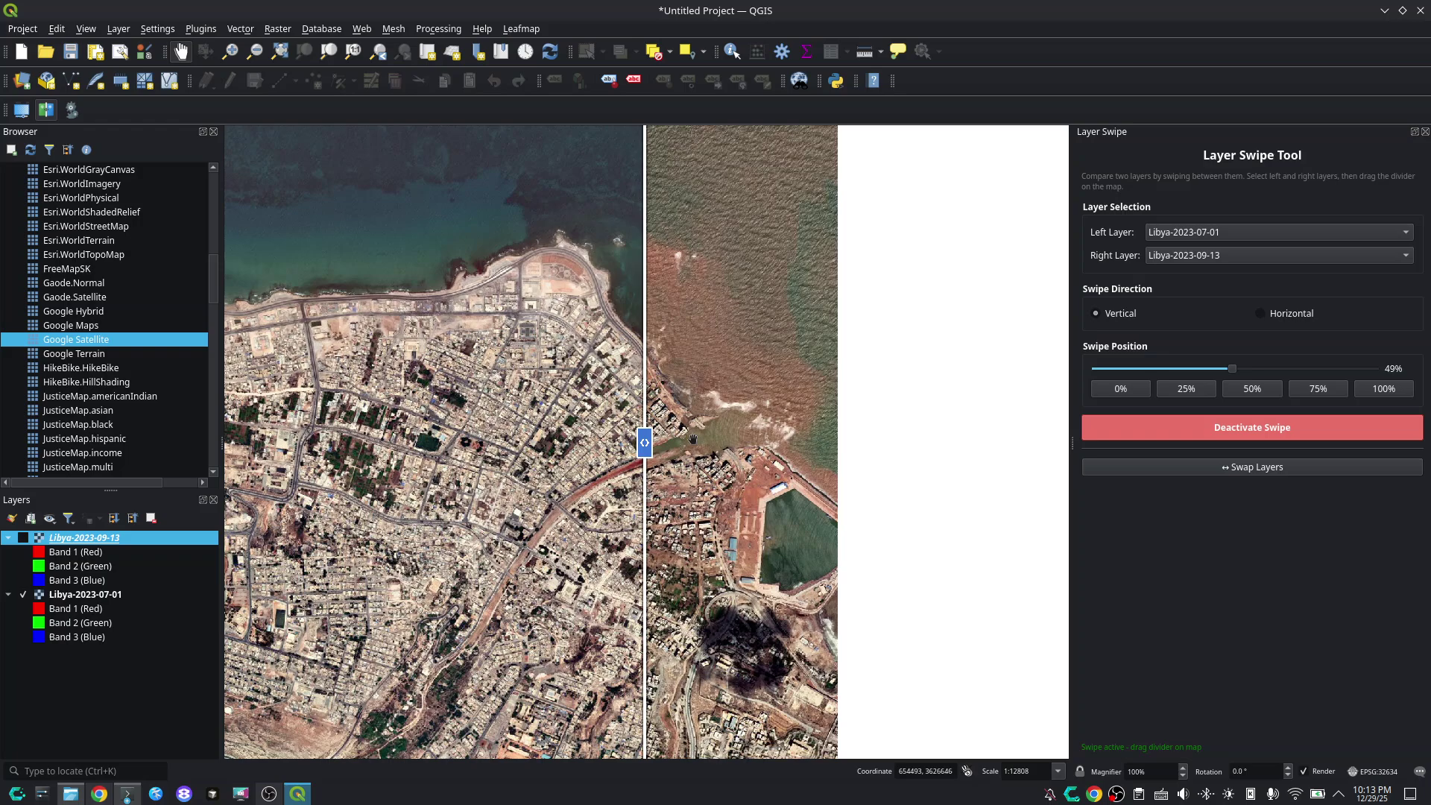
pyautogui.scroll(1, 708, 442)
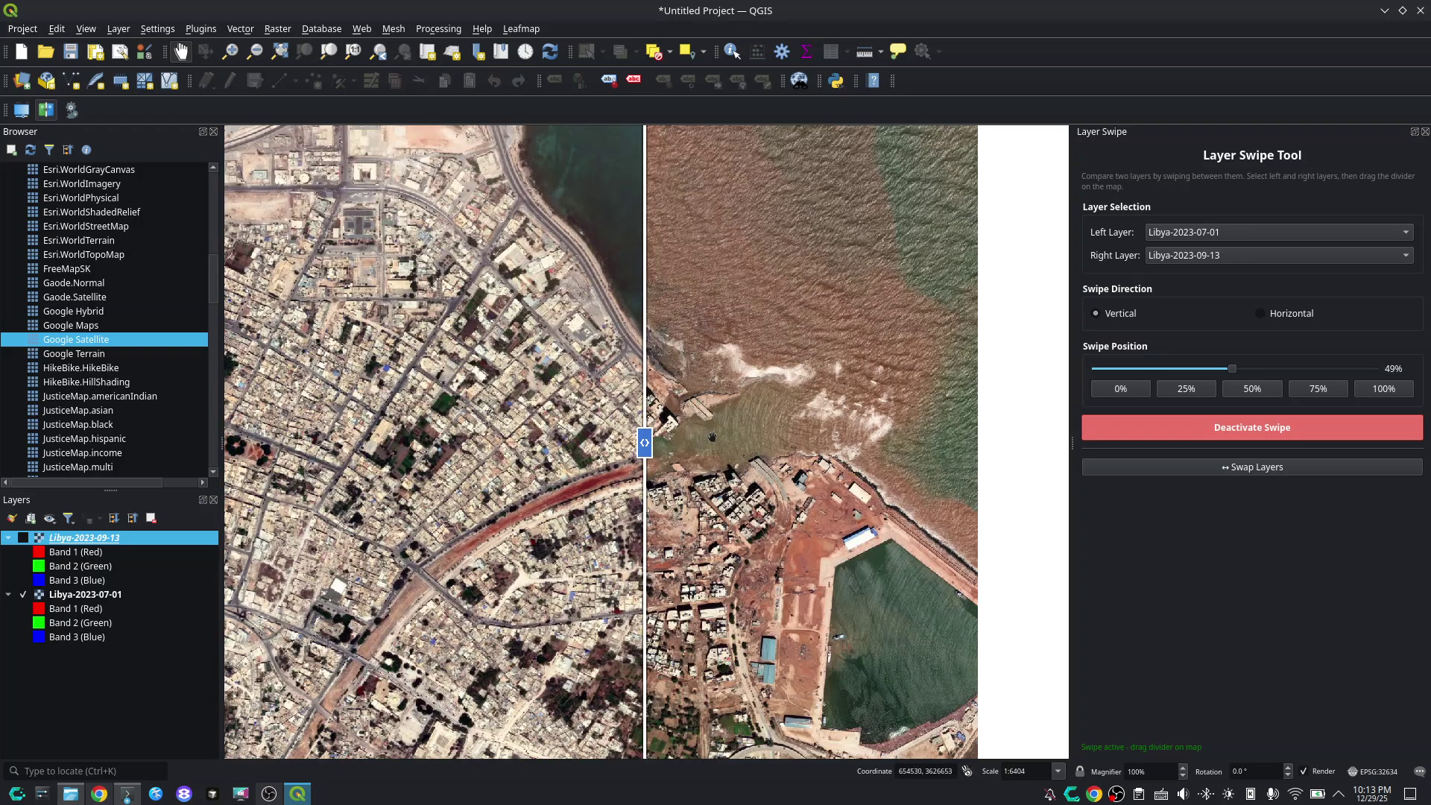
# Switch the July/September swipe to a horizontal split with the divider at about 62%
pyautogui.click(1261, 314)
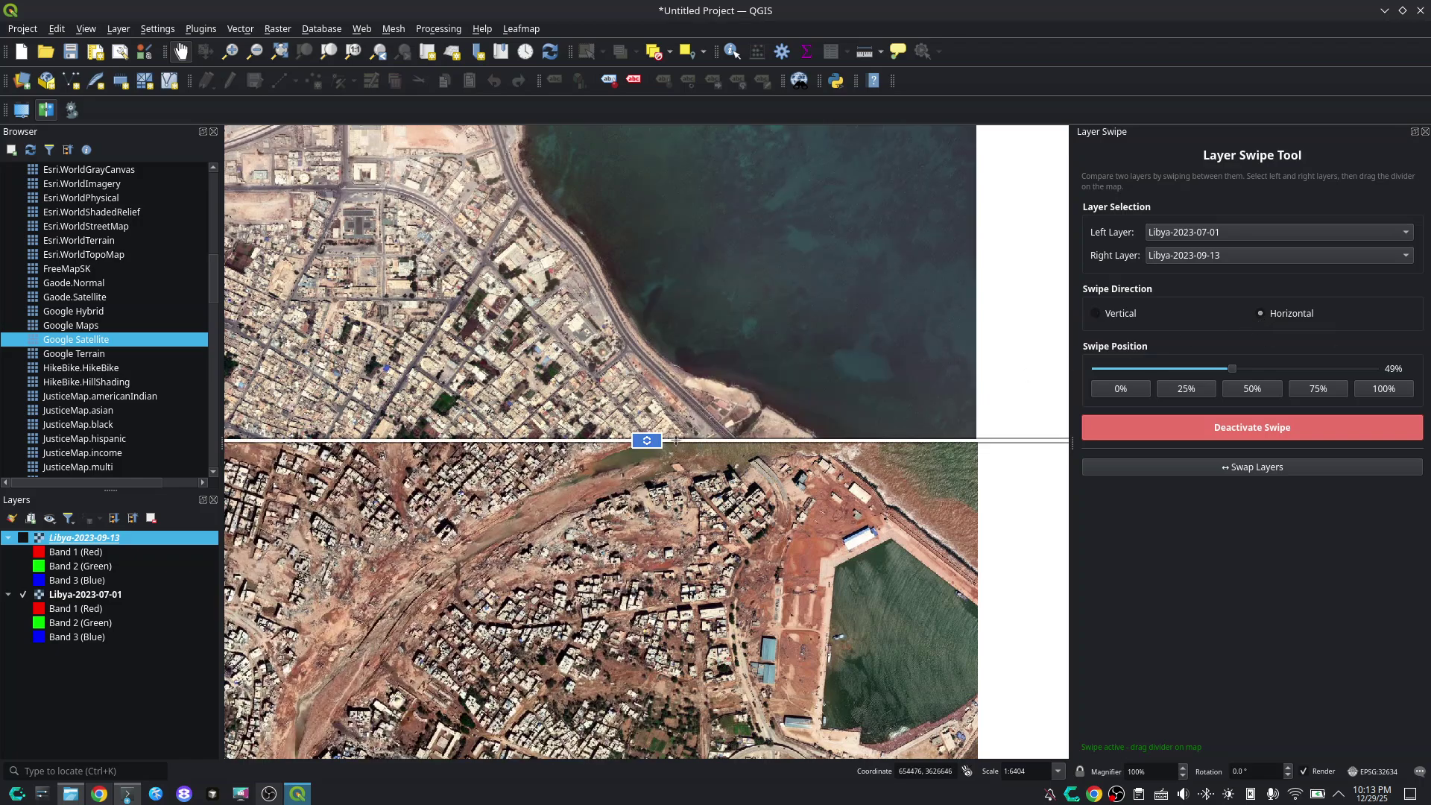
pyautogui.moveTo(644, 441); pyautogui.dragTo(647, 522)
pyautogui.scroll(2, 682, 462)
pyautogui.scroll(-2, 579, 415)
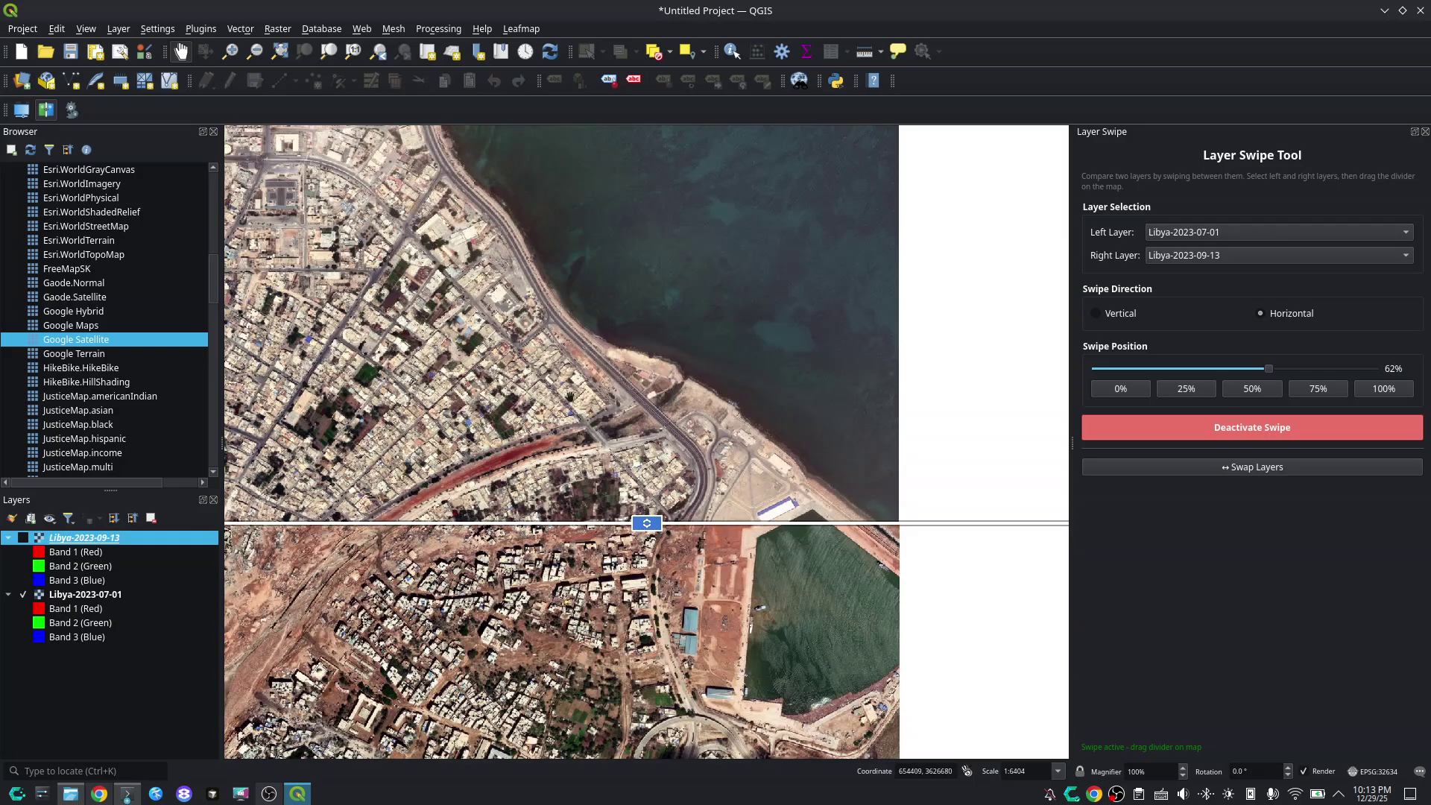
pyautogui.moveTo(566, 391); pyautogui.dragTo(618, 452)
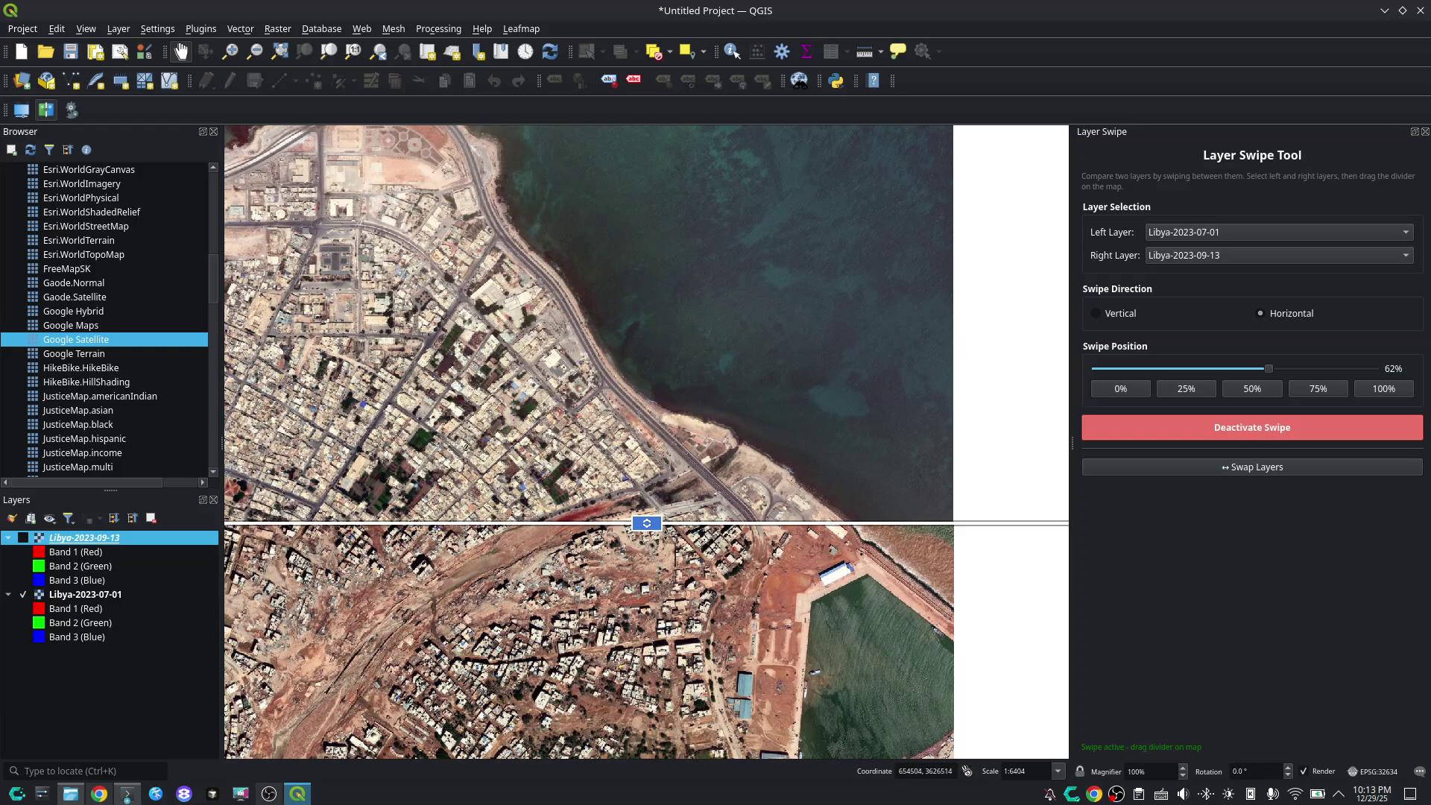
# Deactivate the swipe, close the Layer Swipe panel, and open the Layer Transparency panel
pyautogui.click(1253, 433)
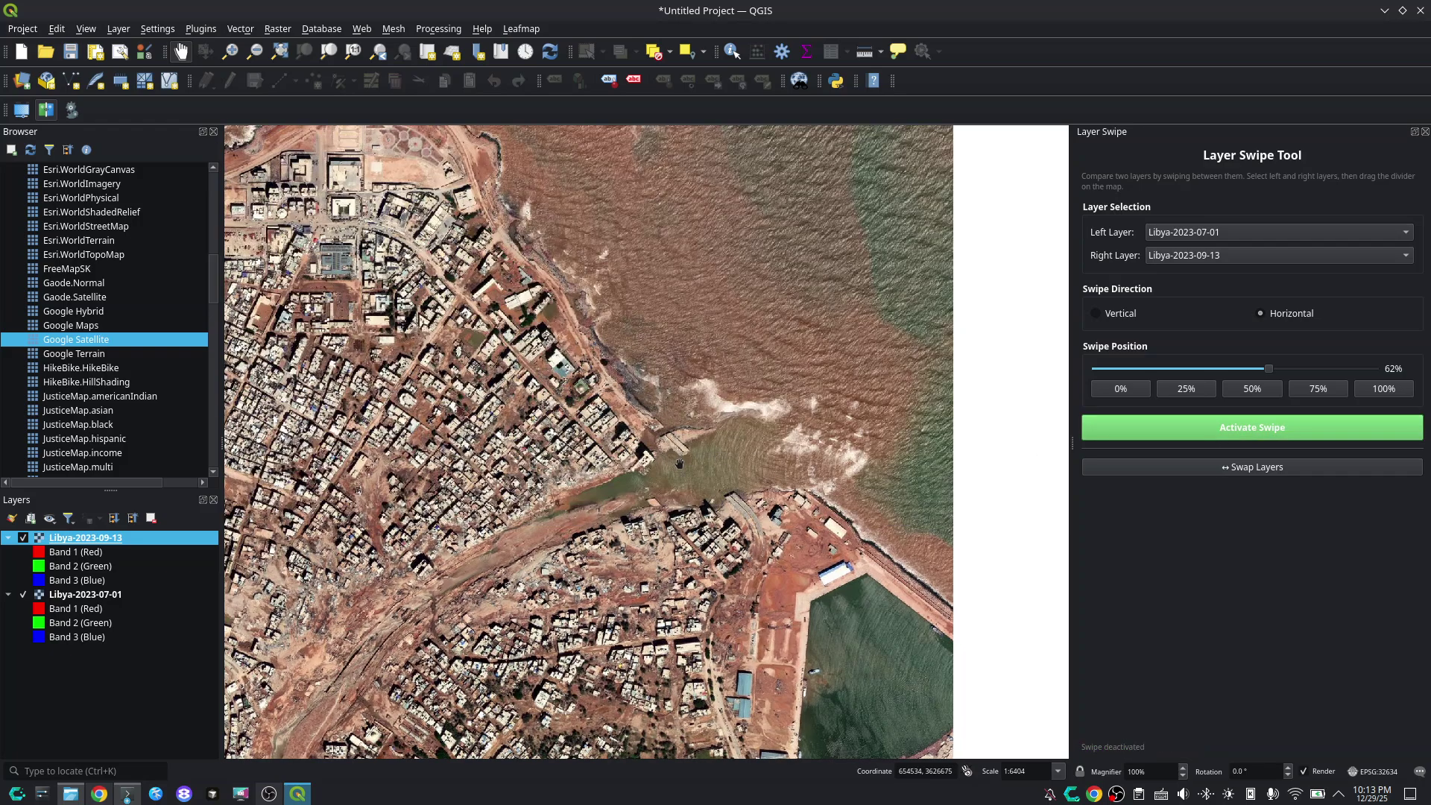
pyautogui.moveTo(679, 464); pyautogui.dragTo(743, 461)
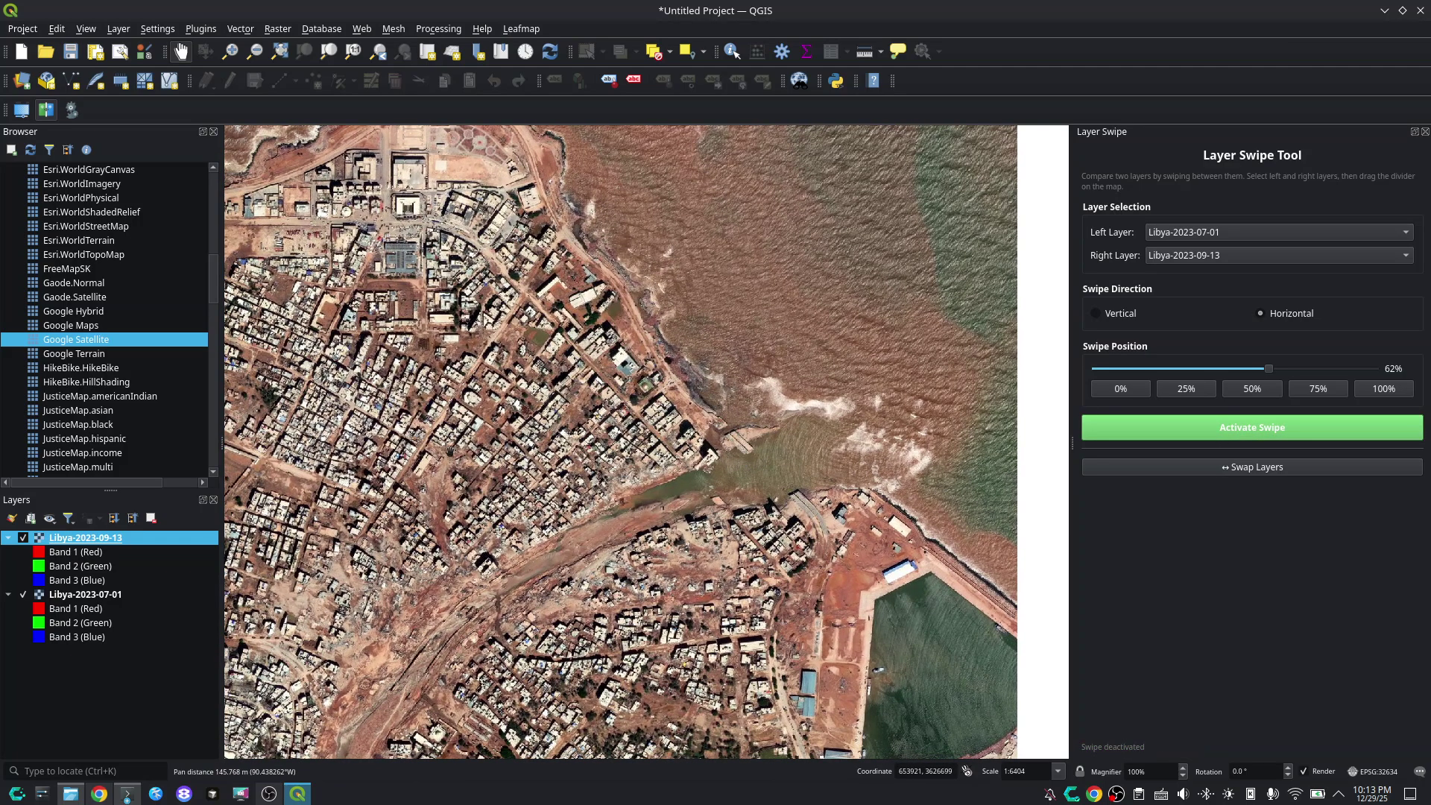
pyautogui.click(1425, 131)
pyautogui.click(22, 109)
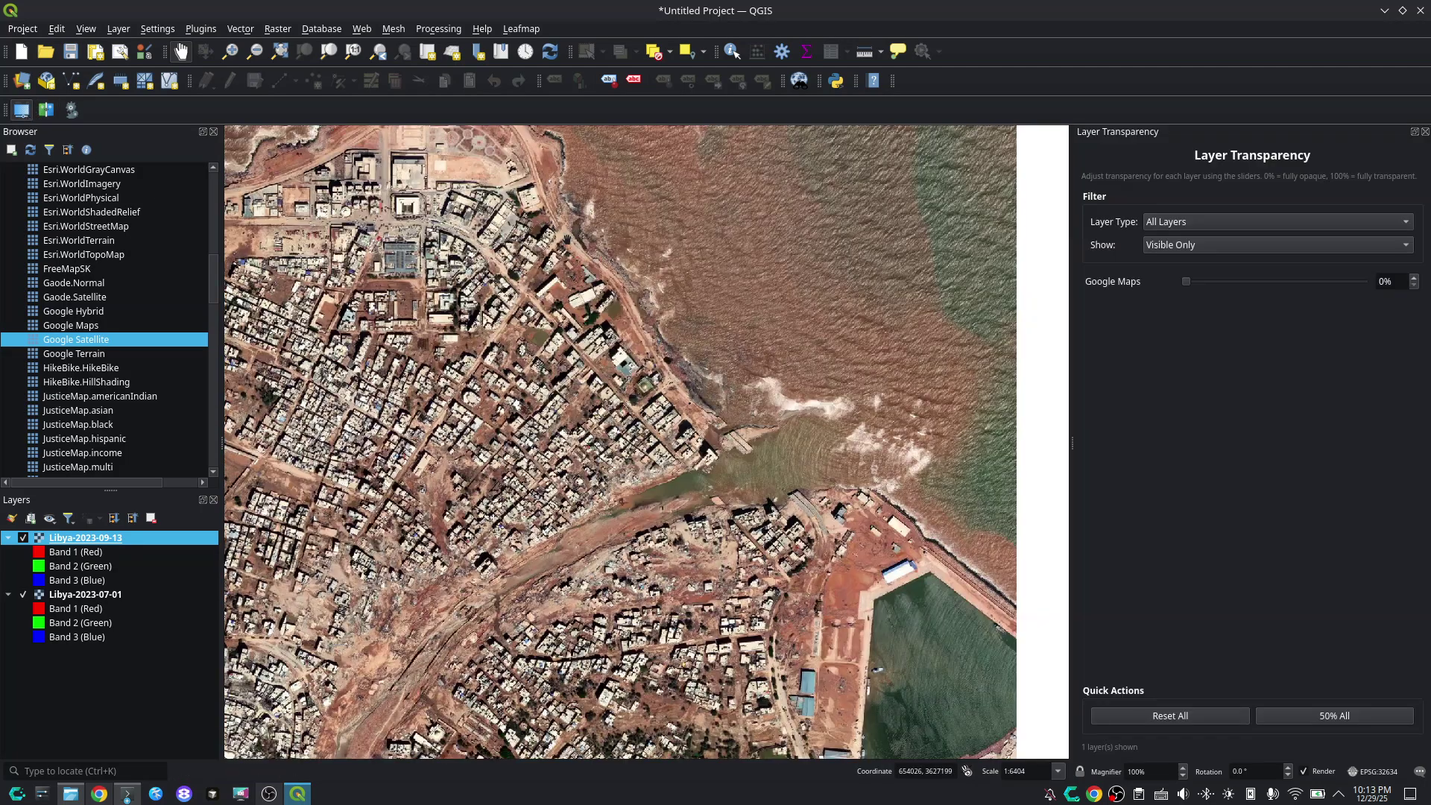
pyautogui.moveTo(804, 469); pyautogui.dragTo(721, 455)
pyautogui.scroll(1, 721, 456)
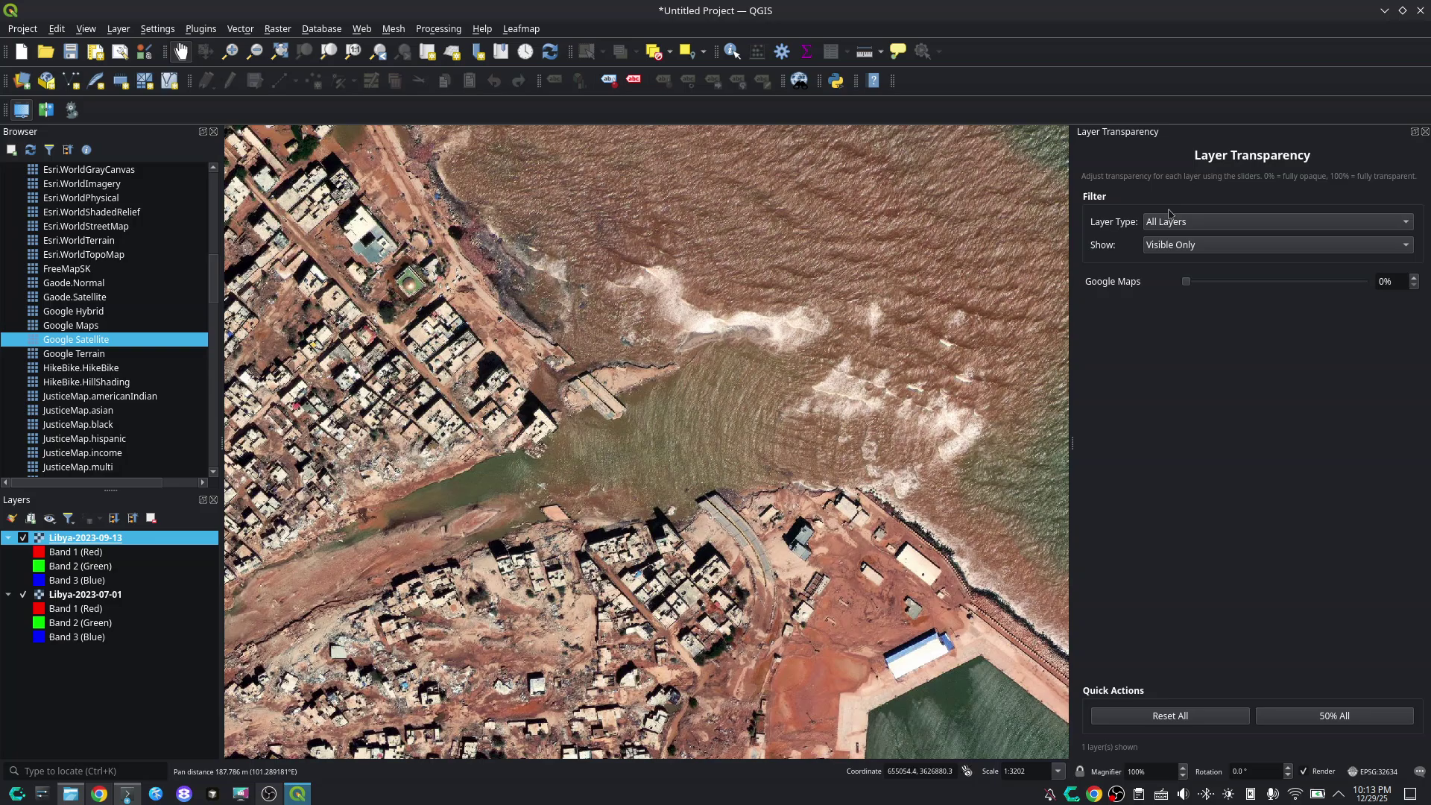
pyautogui.click(1425, 132)
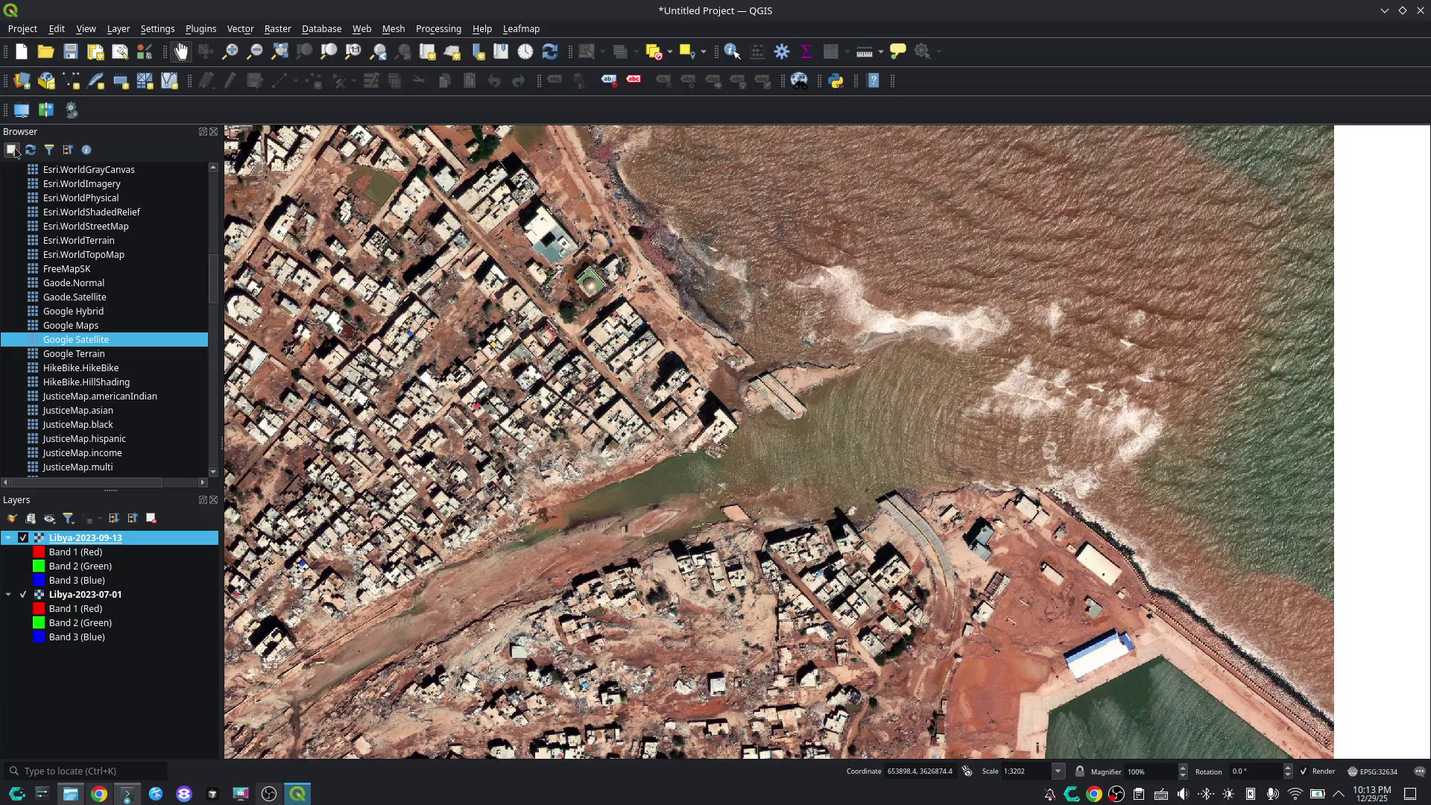
pyautogui.click(21, 109)
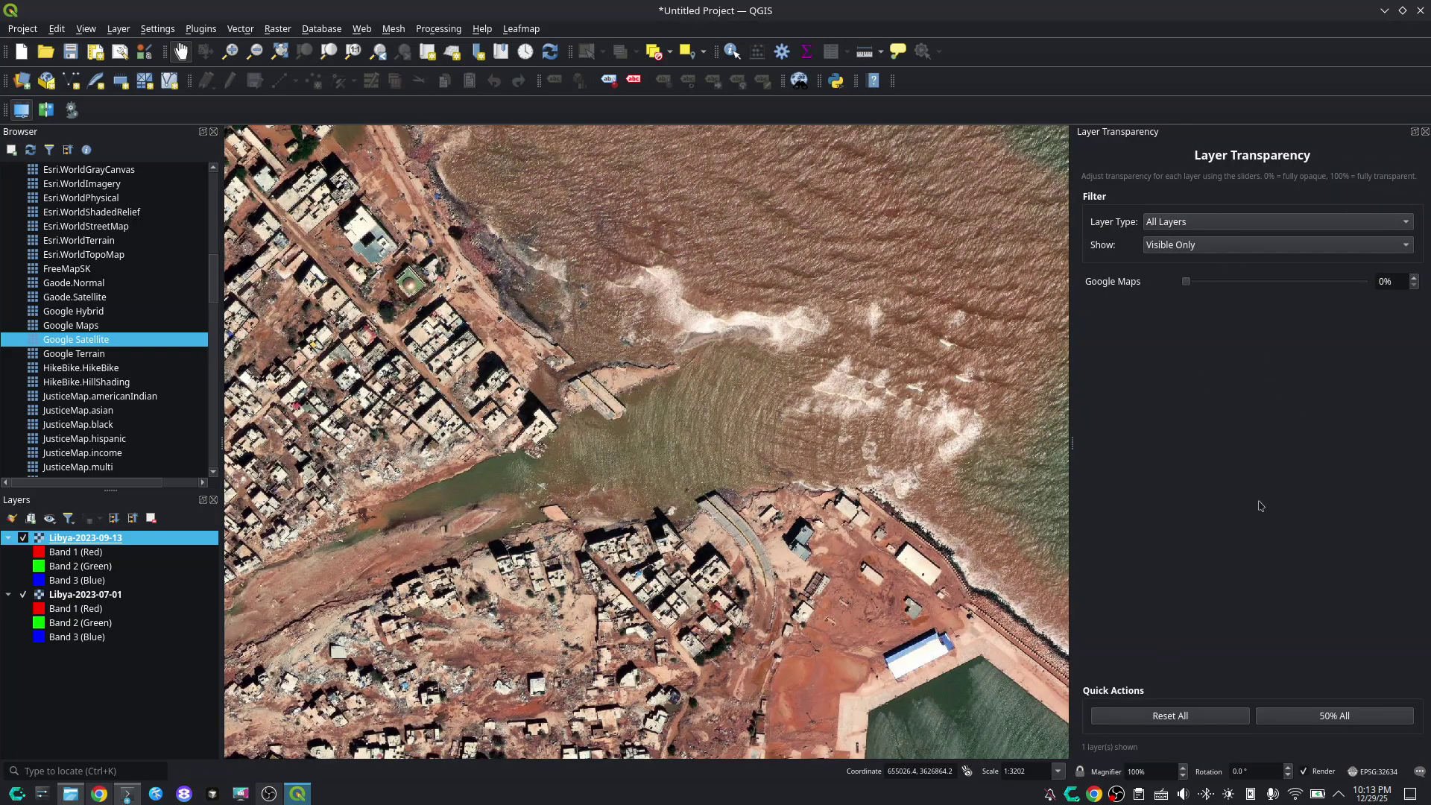
# Reset all layer transparency, set every layer to 50%, and dismiss the Python error
pyautogui.click(1187, 717)
pyautogui.click(1321, 716)
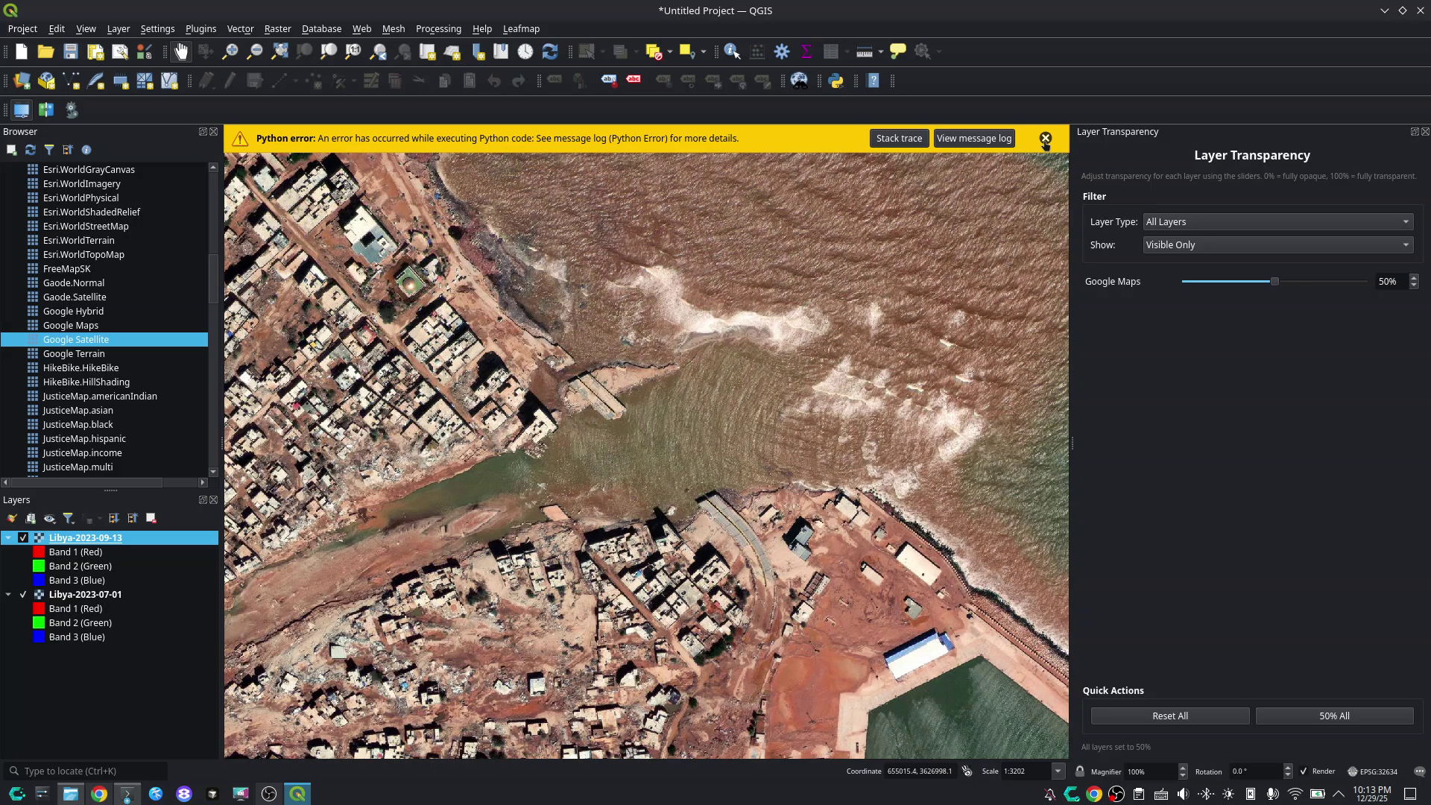
pyautogui.click(1045, 138)
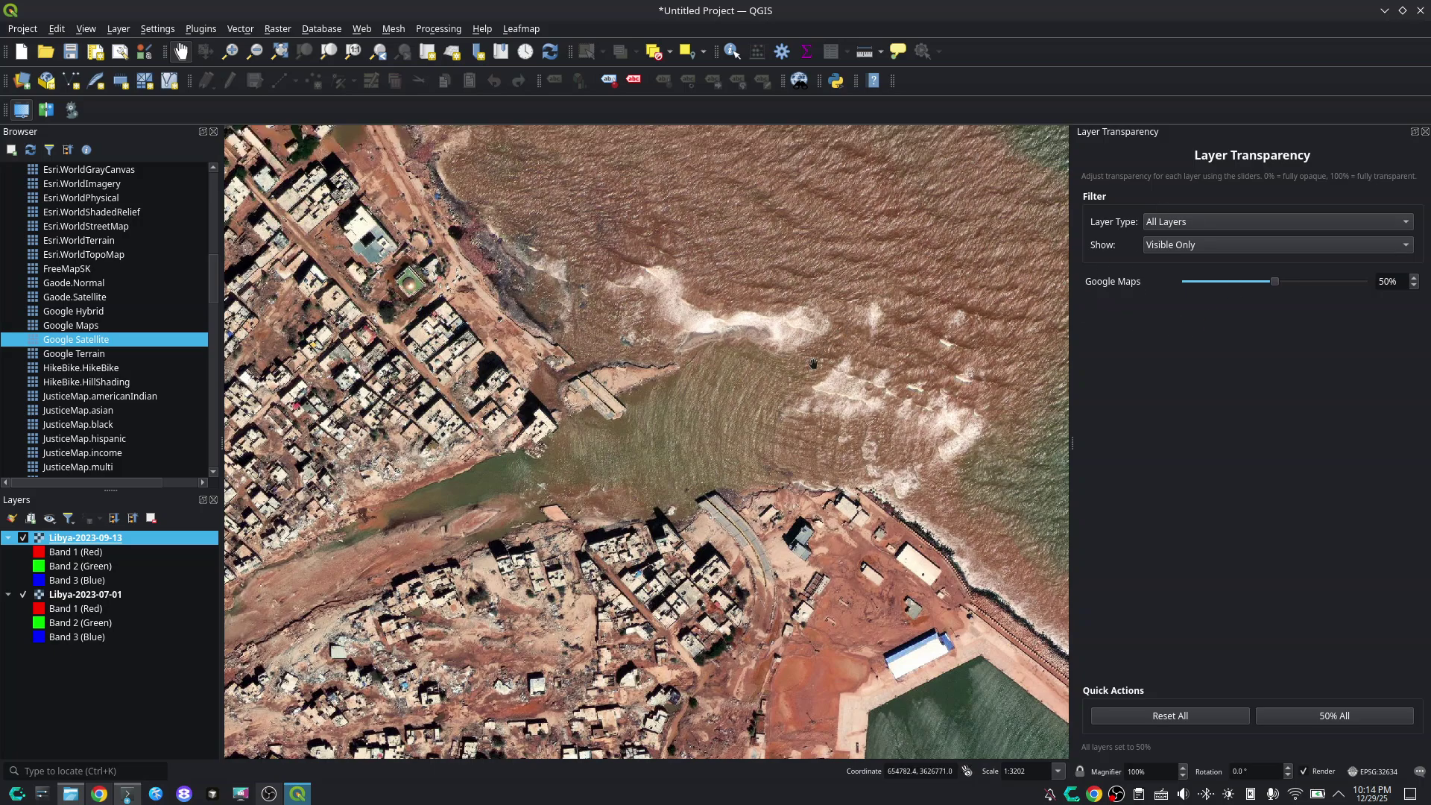
pyautogui.moveTo(780, 395); pyautogui.dragTo(794, 405)
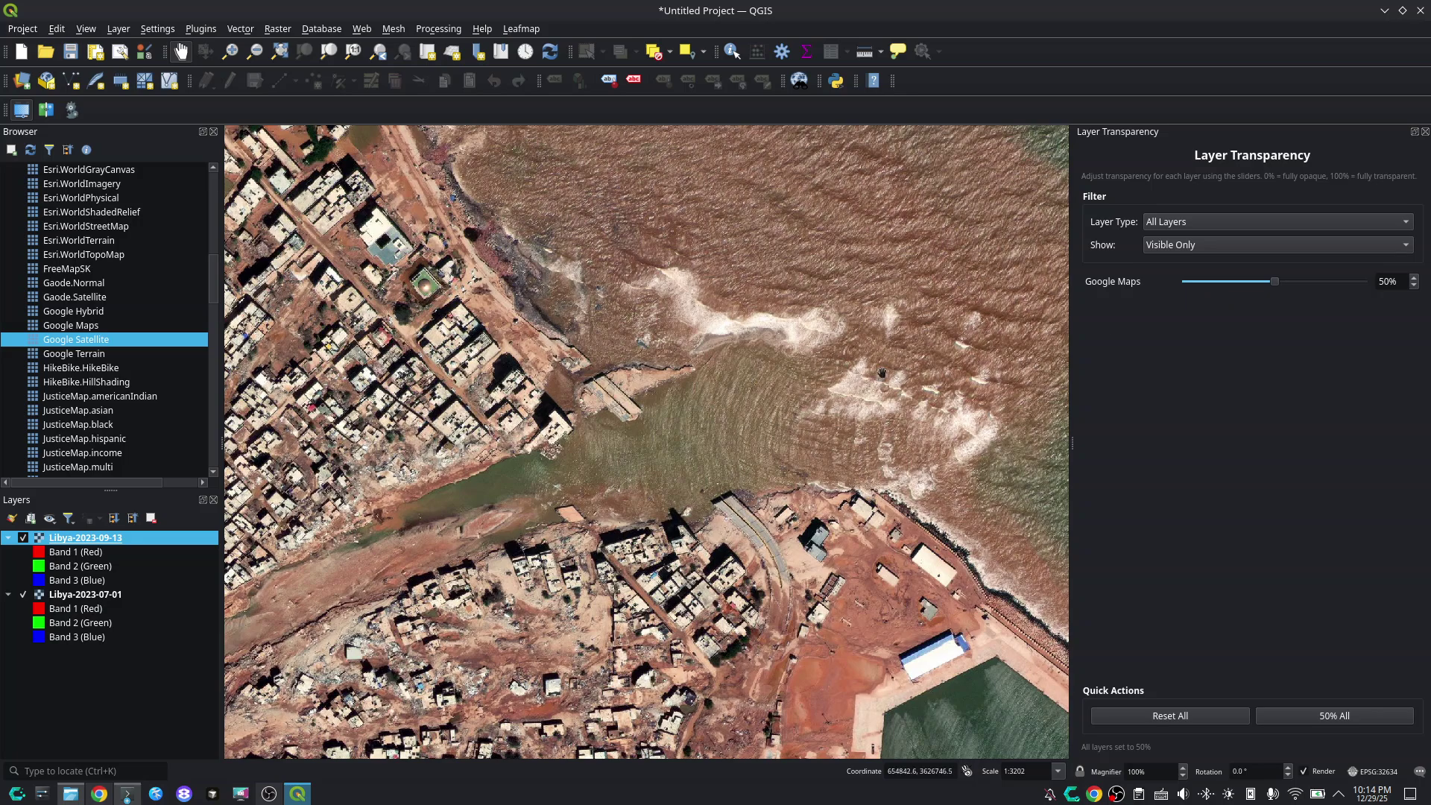
# Close the transparency panel and reopen Layer Swipe, keeping Libya-2023-07-01 as the left layer
pyautogui.click(1425, 132)
pyautogui.click(46, 110)
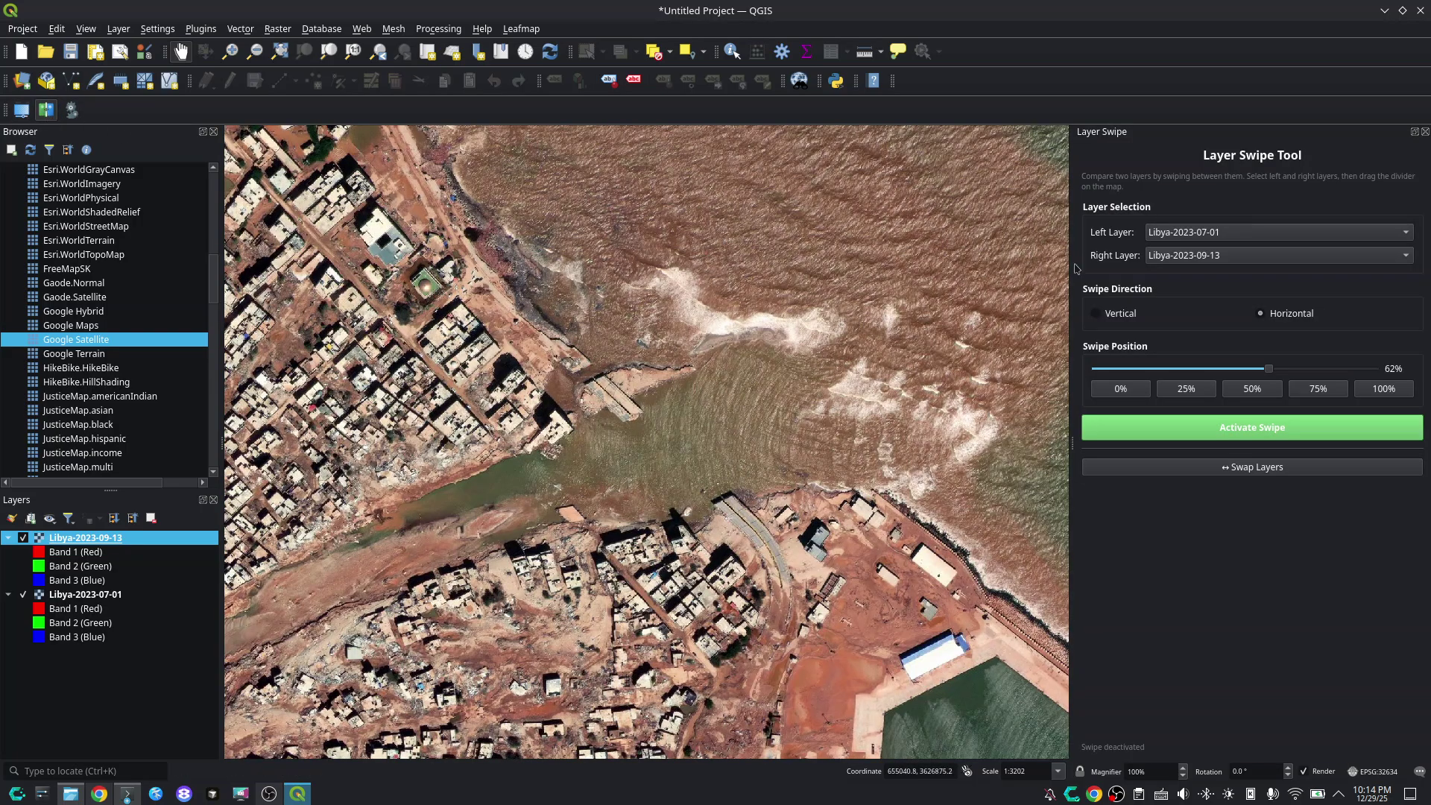
pyautogui.click(1274, 232)
pyautogui.click(1276, 233)
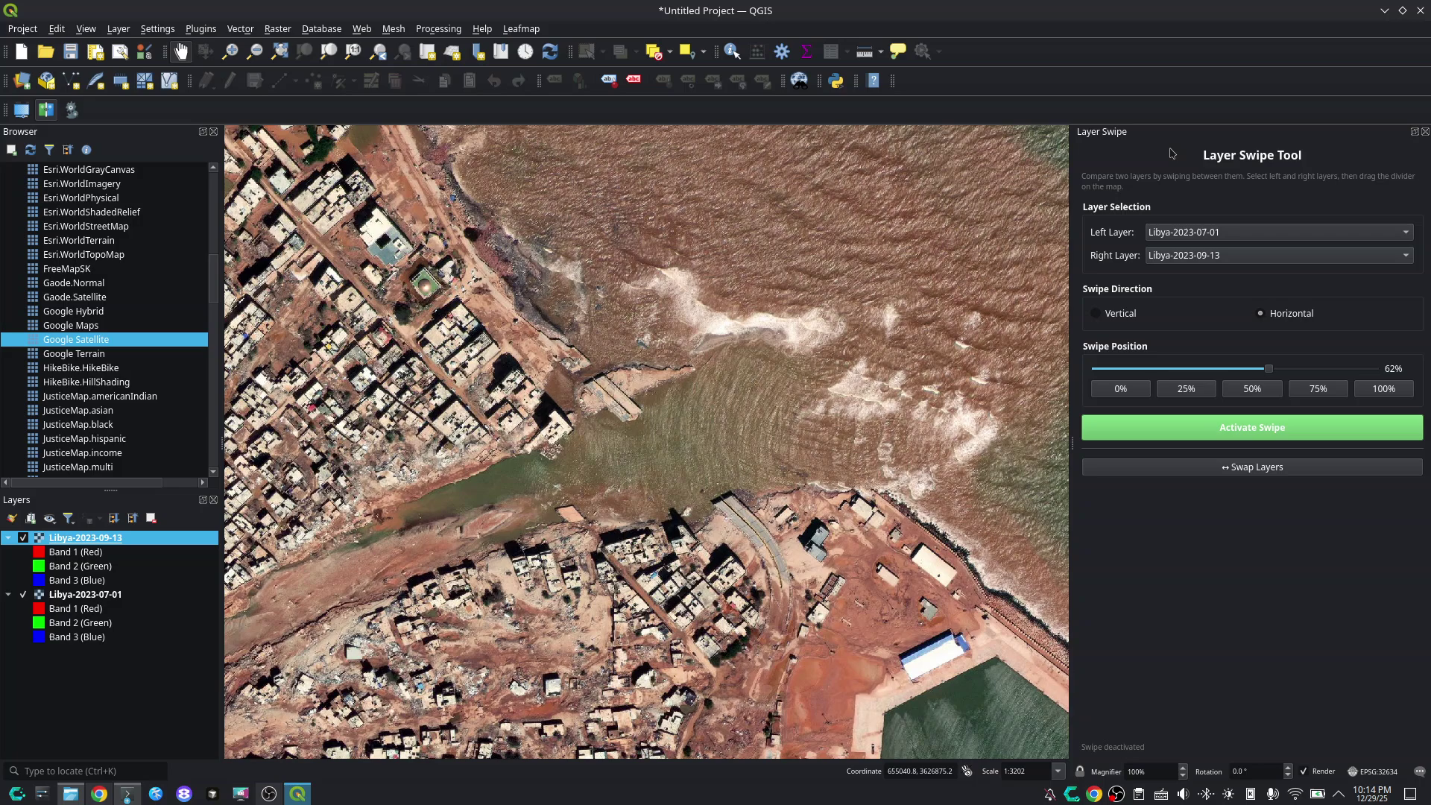
# Close both the Layer Transparency and Layer Swipe panels to widen the map
pyautogui.click(22, 109)
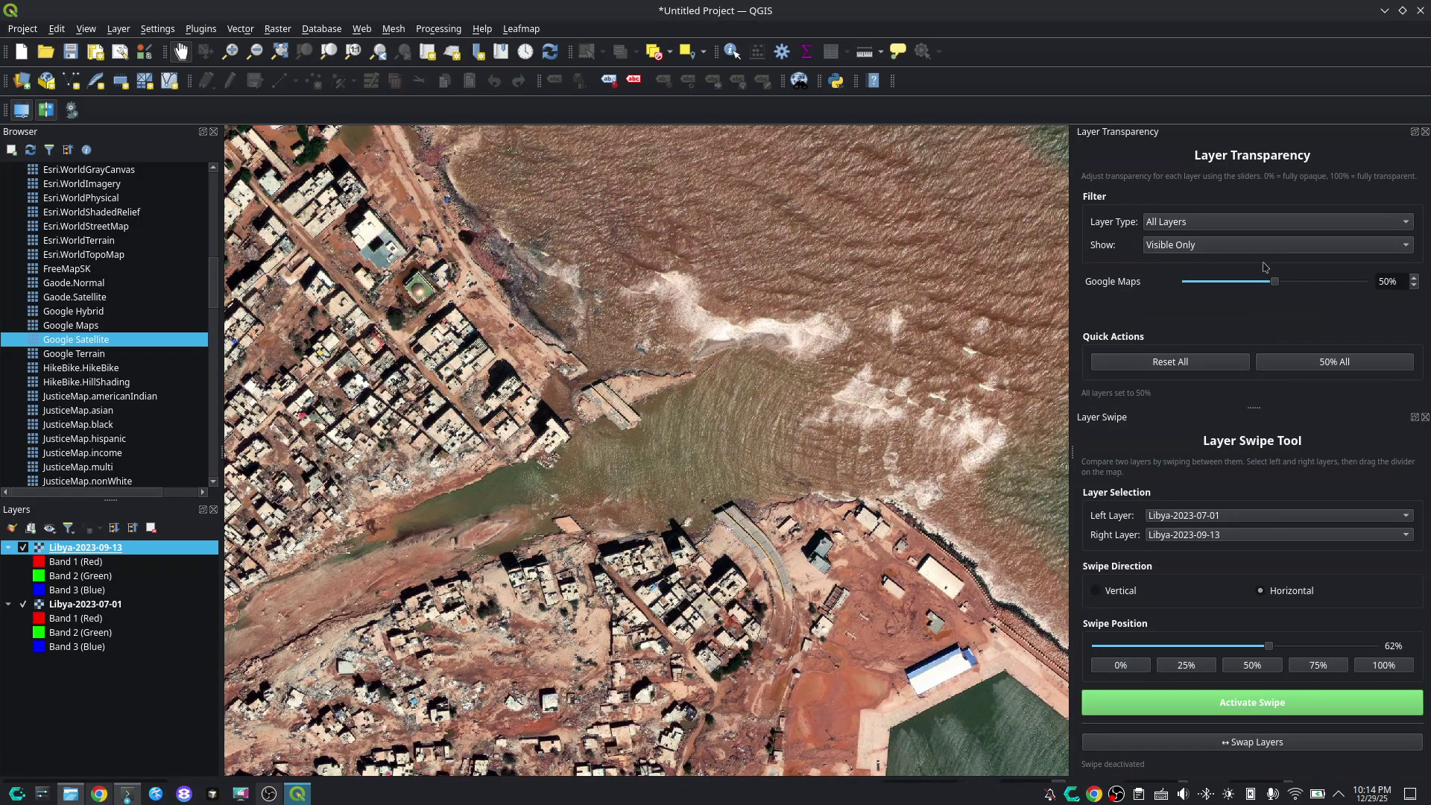
pyautogui.click(1425, 132)
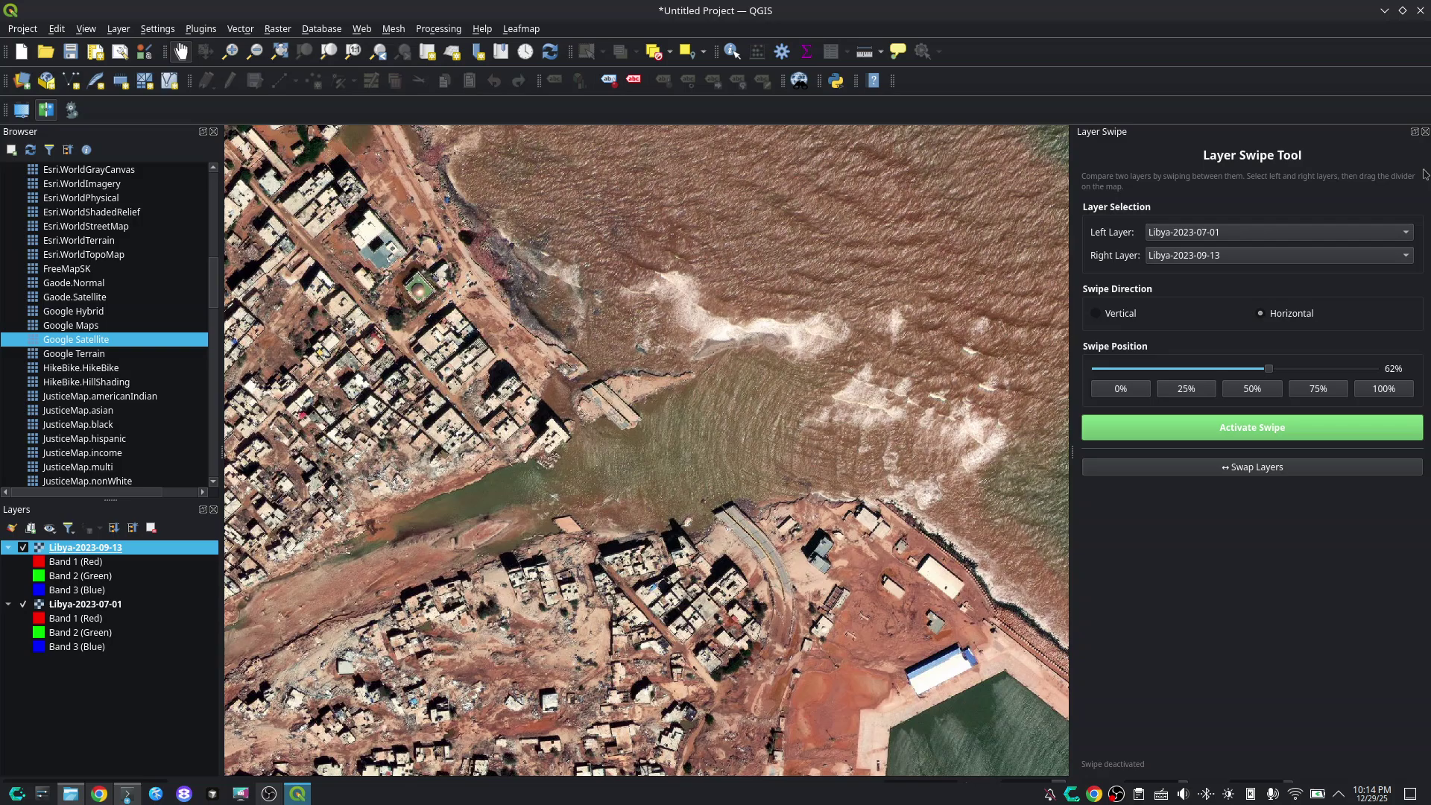
pyautogui.click(1425, 132)
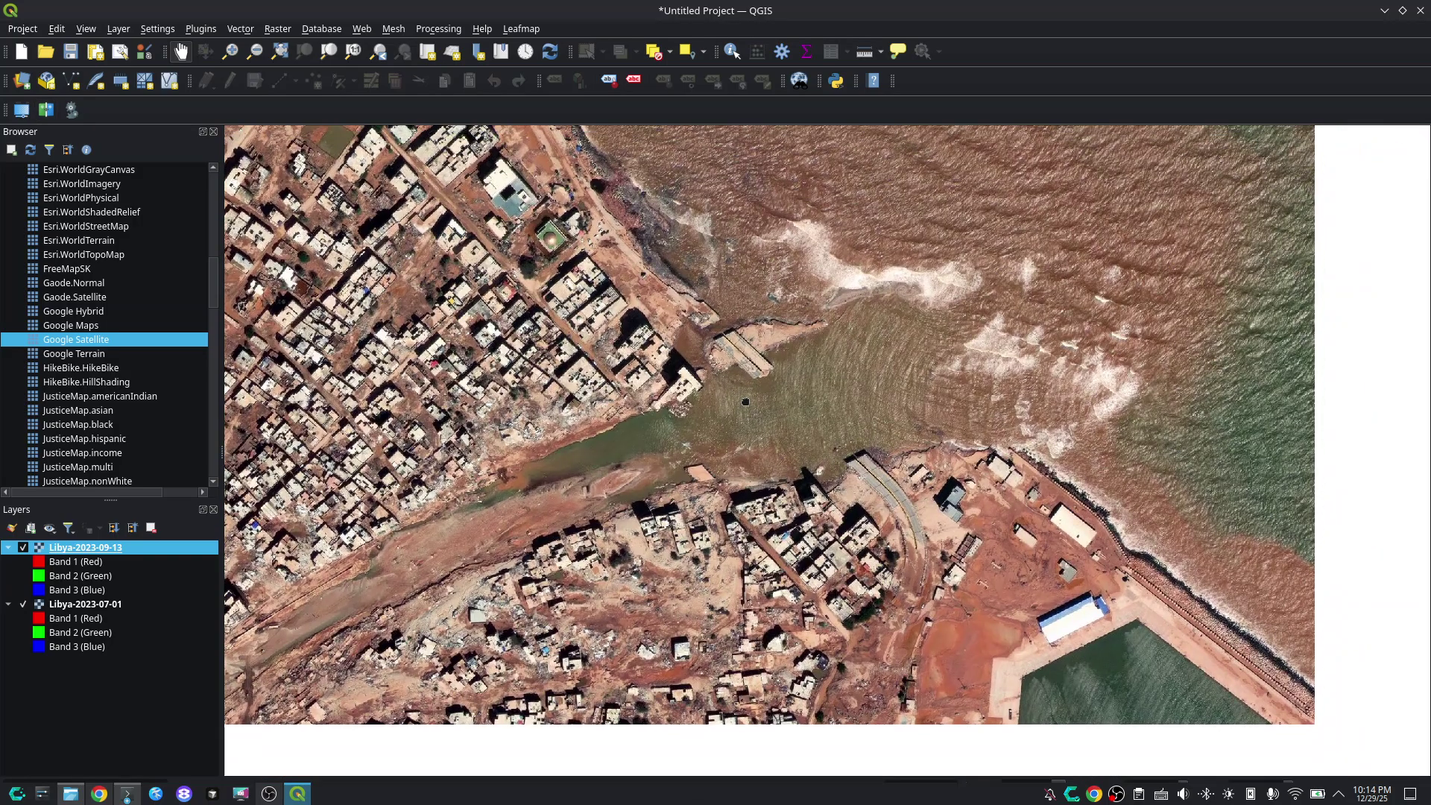
pyautogui.scroll(2, 752, 409)
pyautogui.scroll(-2, 740, 421)
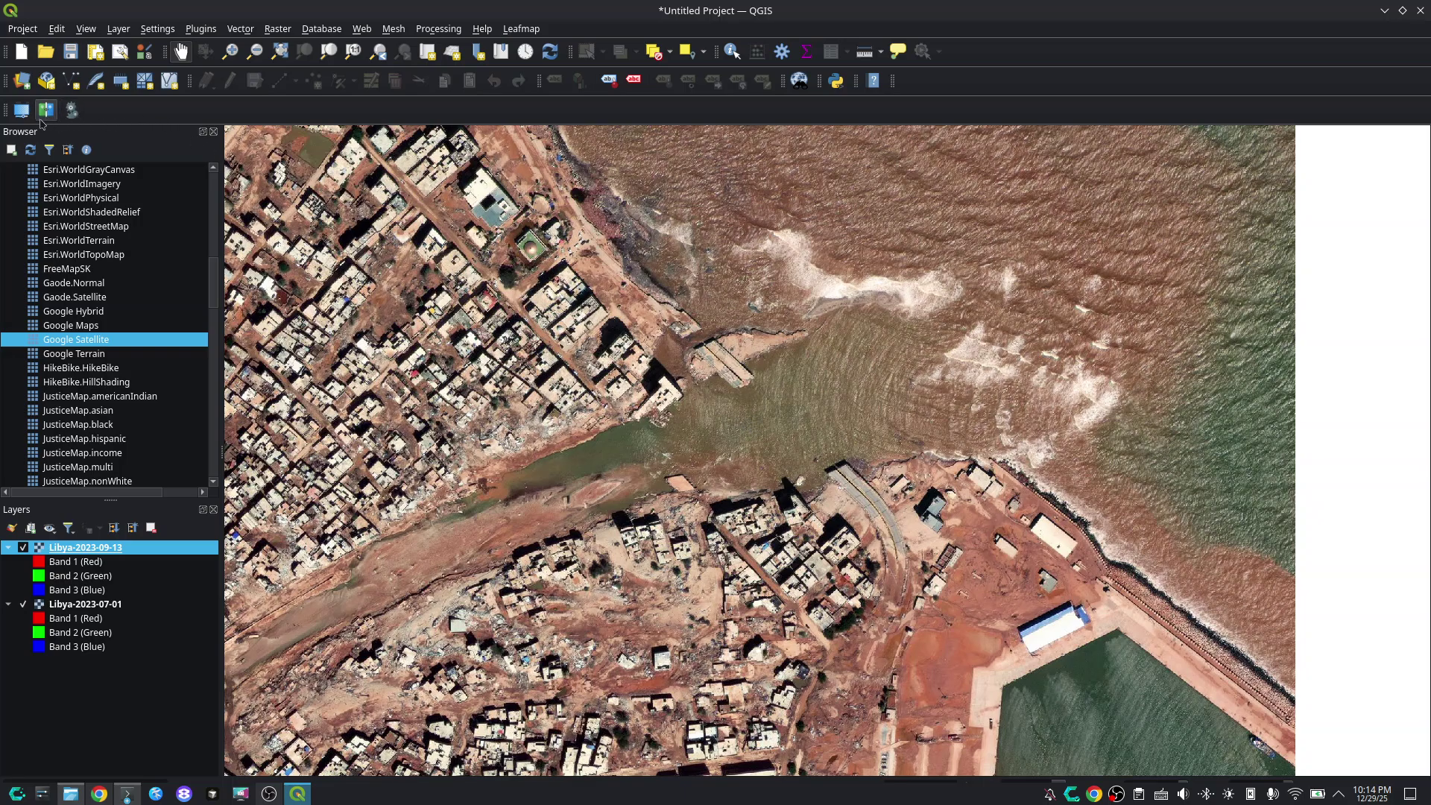
# Switch to the qgis-leafmap-plugin GitHub page in Chrome and scroll through its README features
pyautogui.click(99, 793)
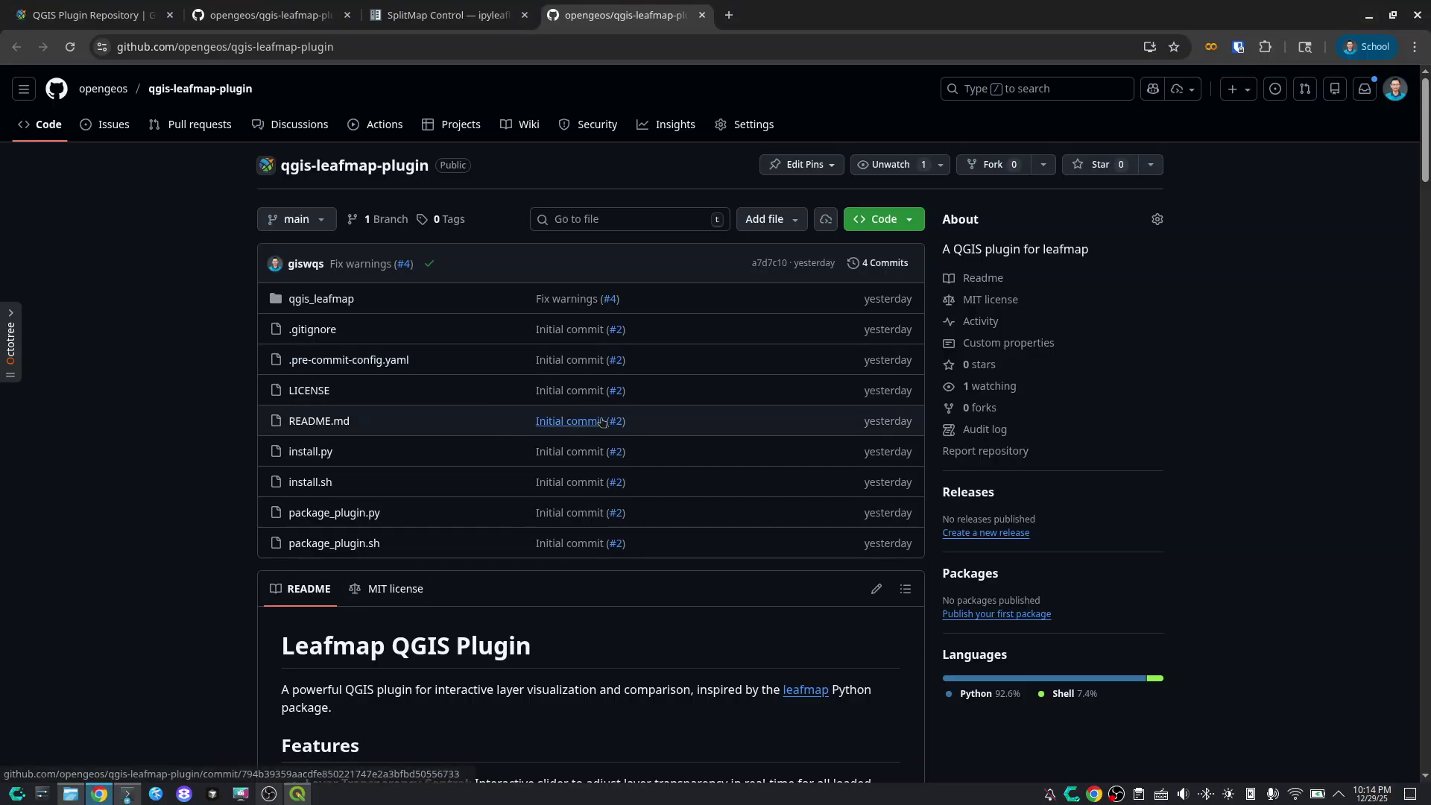
pyautogui.scroll(-5, 607, 420)
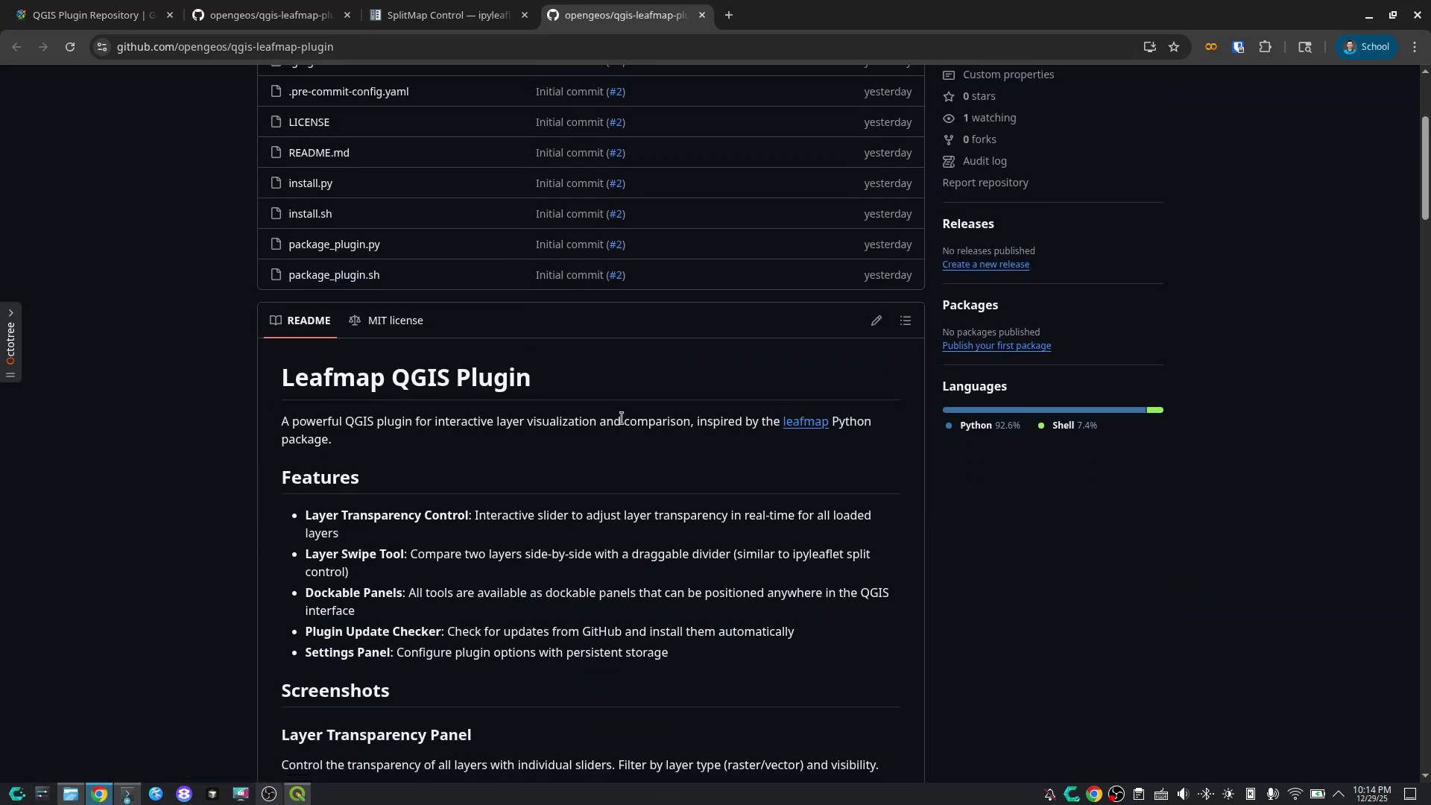
pyautogui.scroll(-4, 623, 417)
pyautogui.scroll(9, 629, 421)
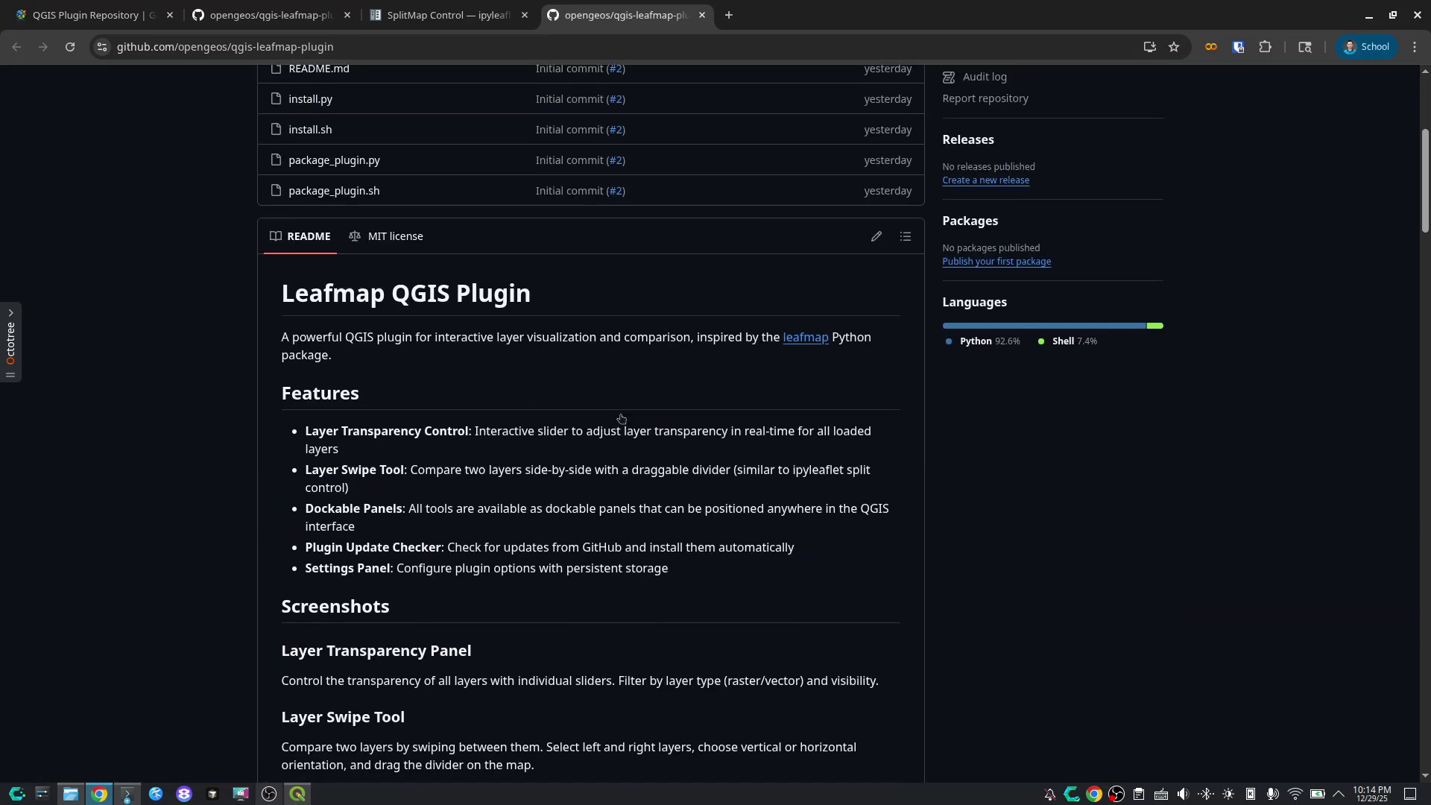